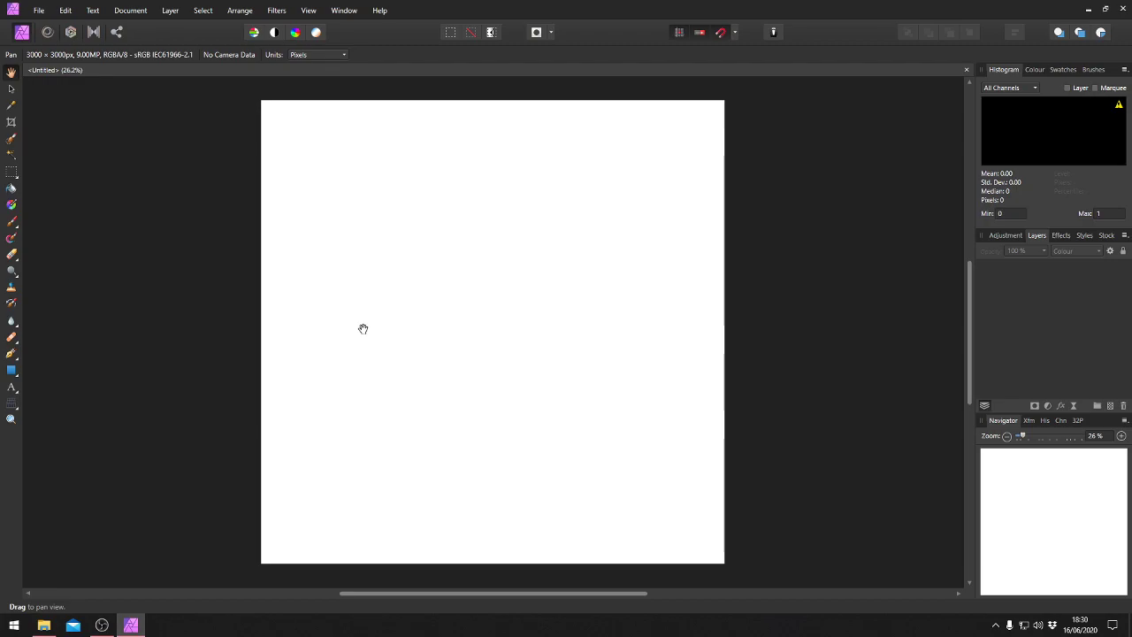
View the finished "me on a wall" PNG from the "me on a wall" folder in Photos
{"action": "left_click", "coordinate": [43, 625]}
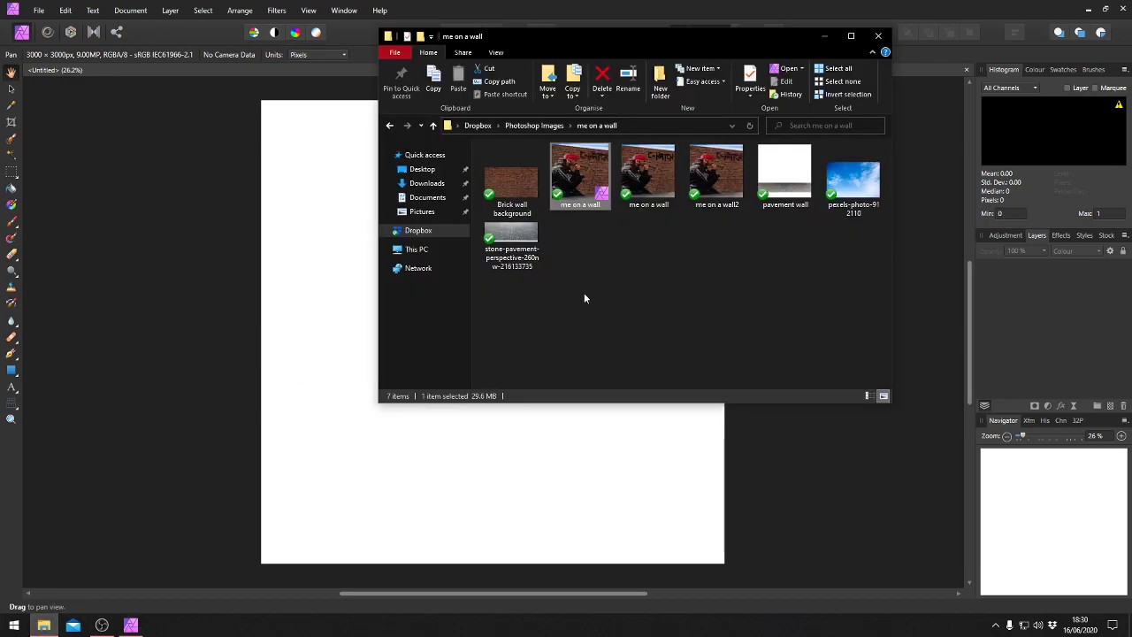
{"action": "double_click", "coordinate": [676, 183]}
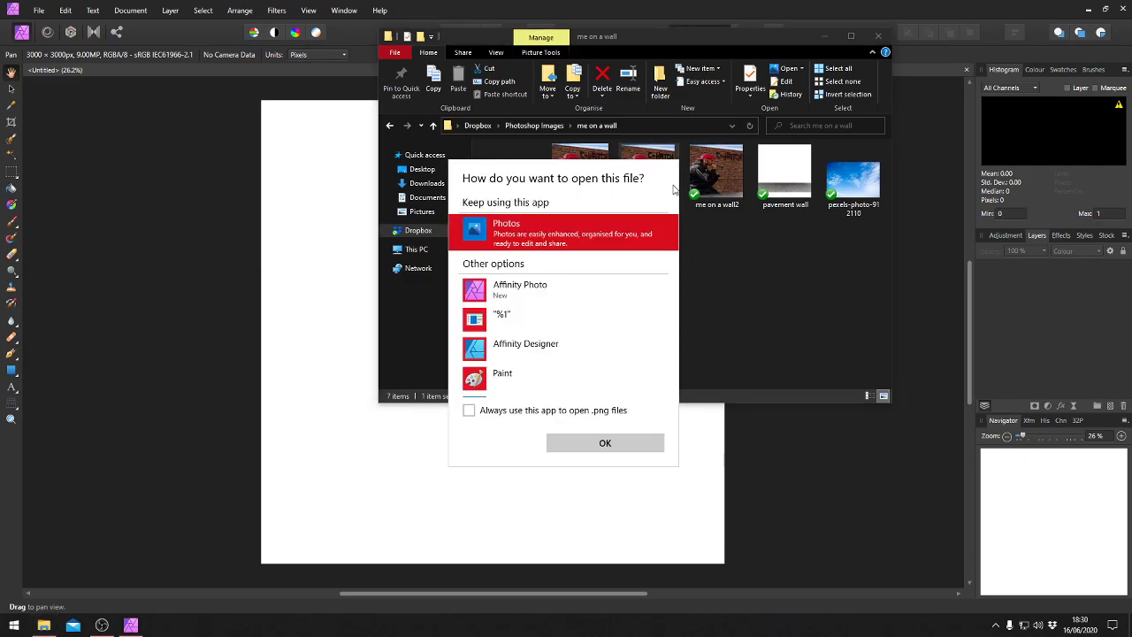
{"action": "left_click", "coordinate": [607, 442]}
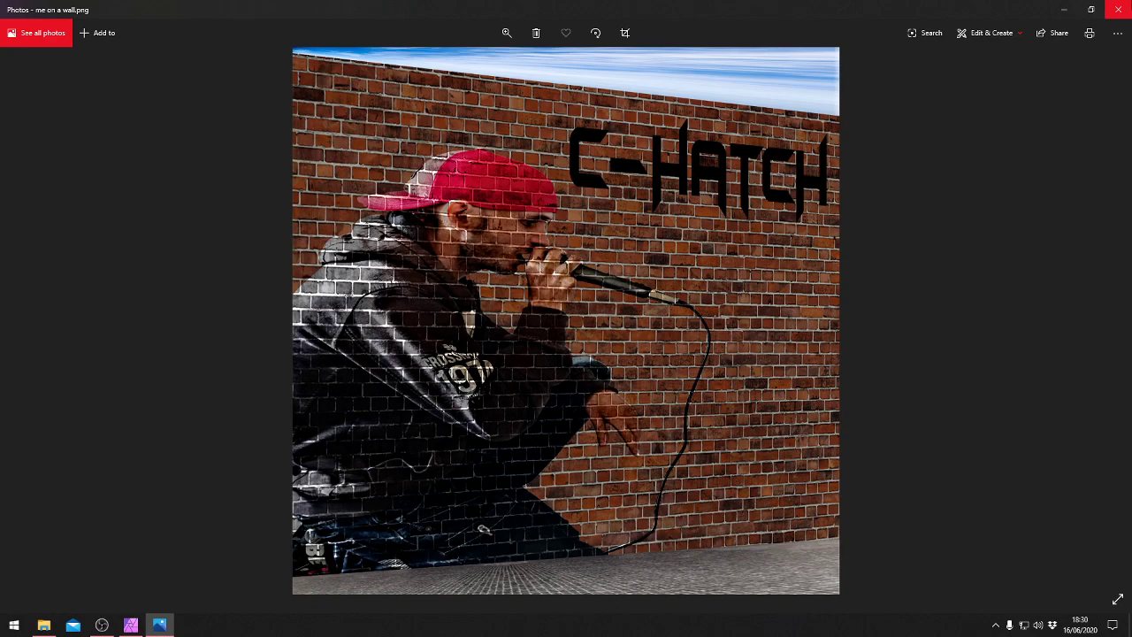
{"action": "left_click", "coordinate": [1117, 9]}
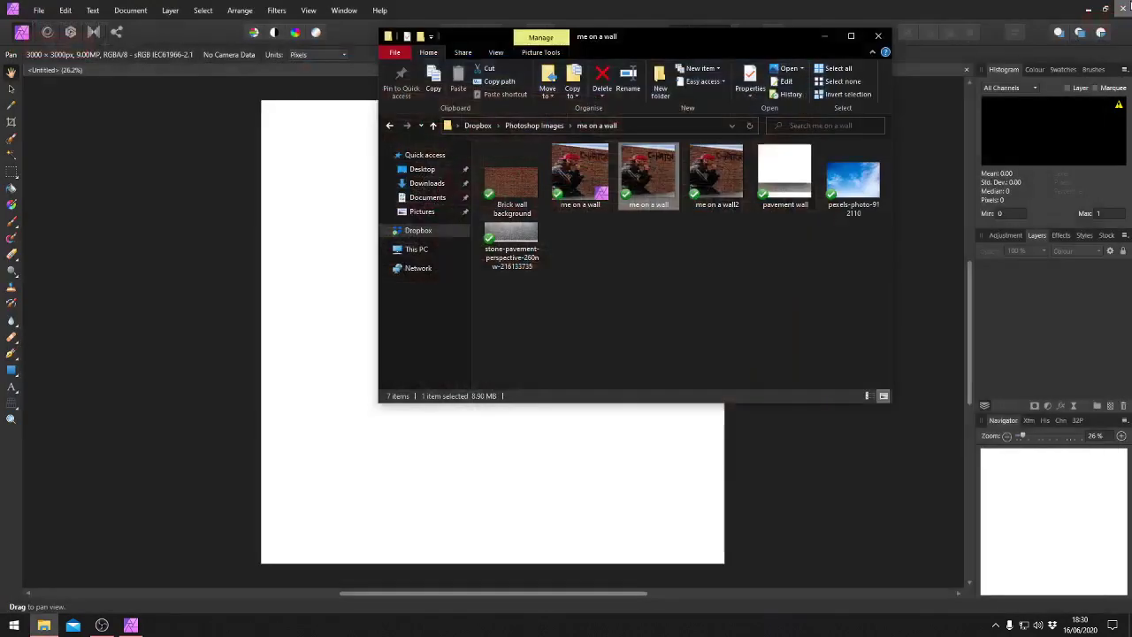
{"action": "left_click", "coordinate": [878, 35]}
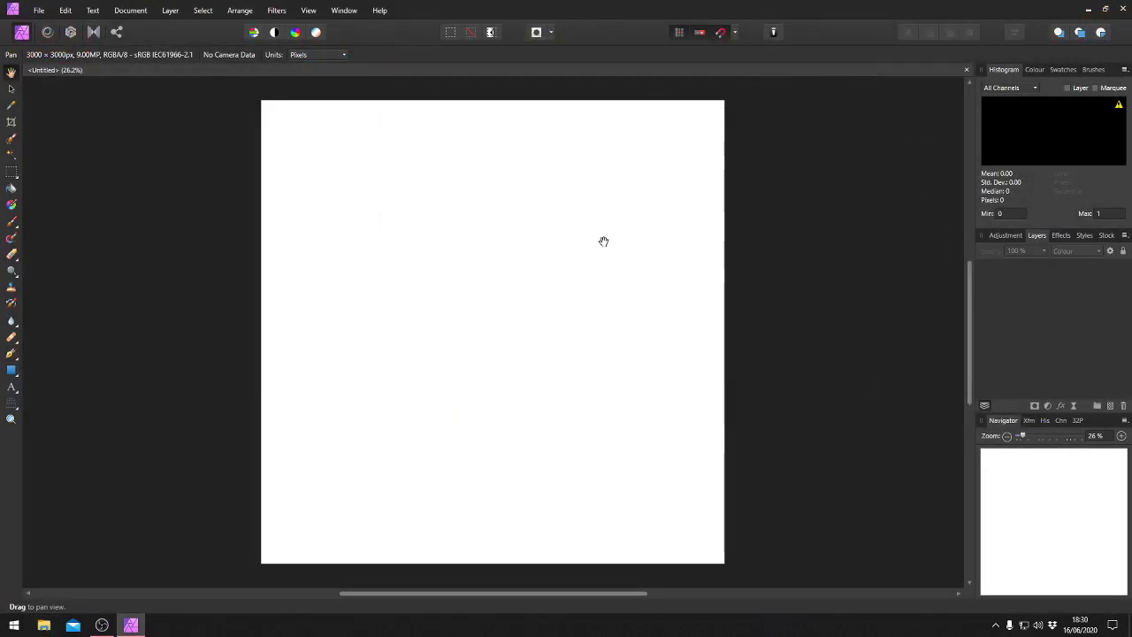
Review the 3000 x 3000 CD Cover Digital Release web preset for new documents without creating one
{"action": "left_click", "coordinate": [39, 9]}
{"action": "left_click", "coordinate": [44, 37]}
{"action": "scroll", "coordinate": [484, 399], "scroll_direction": "down", "scroll_amount": 5}
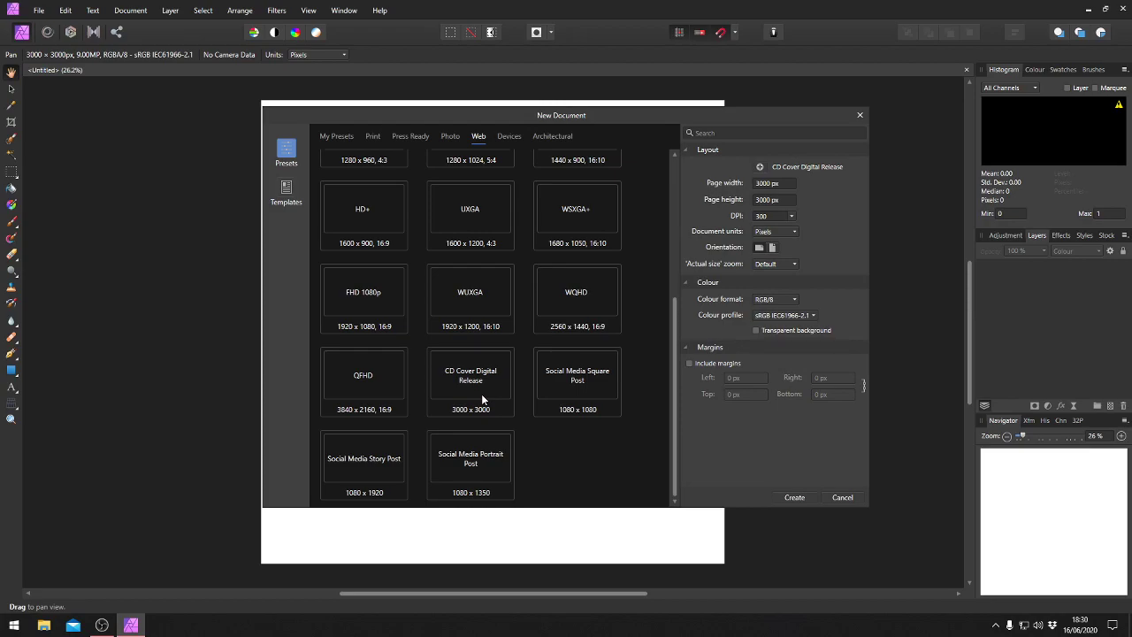
{"action": "left_click", "coordinate": [840, 500]}
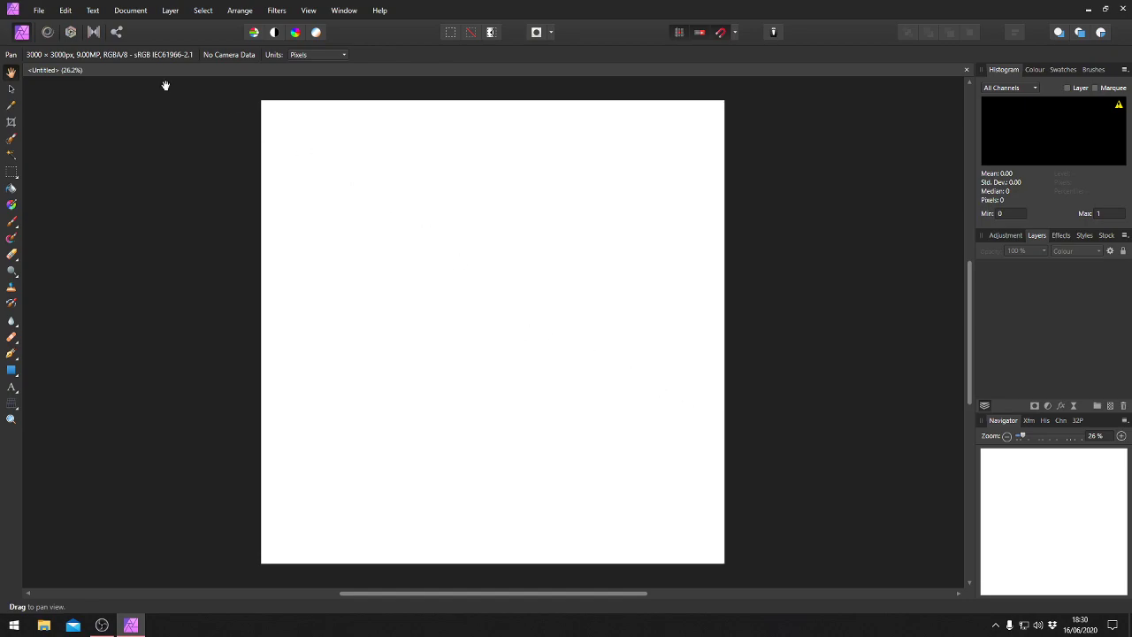
Open the existing "me on a wall" Affinity Photo document
{"action": "left_click", "coordinate": [39, 10]}
{"action": "left_click", "coordinate": [52, 127]}
{"action": "left_click", "coordinate": [202, 97]}
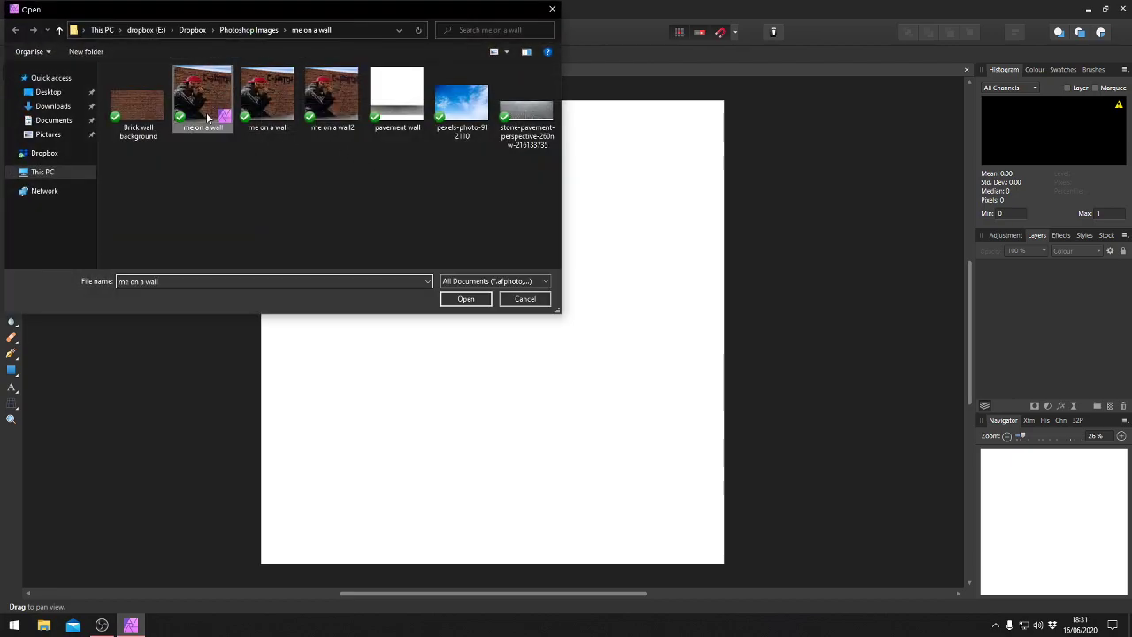
{"action": "left_click", "coordinate": [461, 299]}
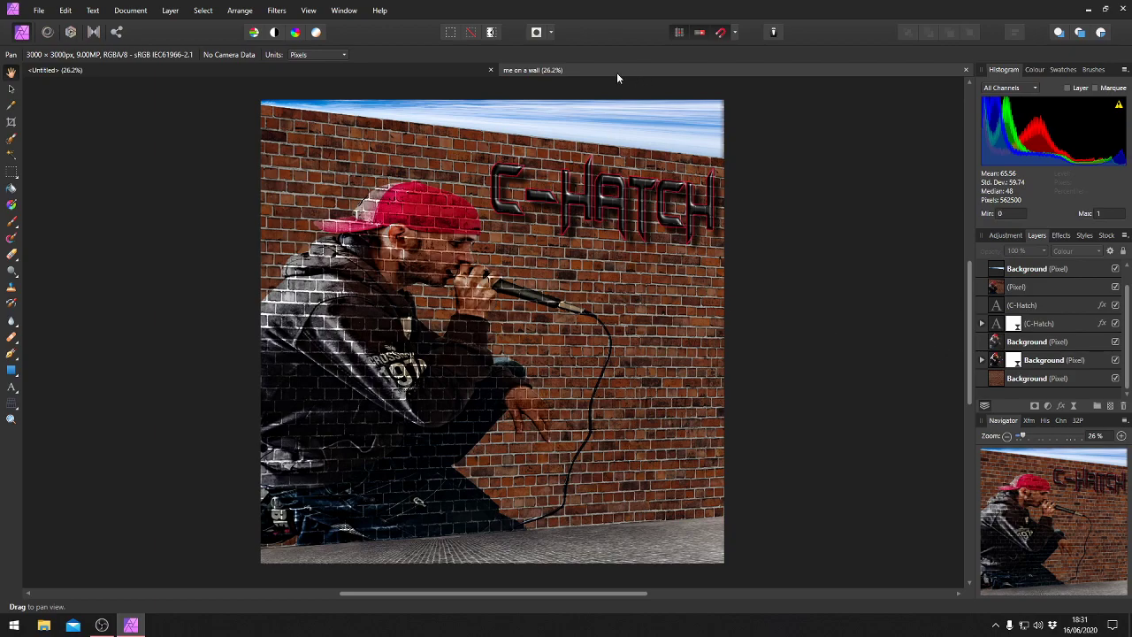
Return to the untitled document and open the "Brick wall background" image
{"action": "left_click", "coordinate": [420, 70]}
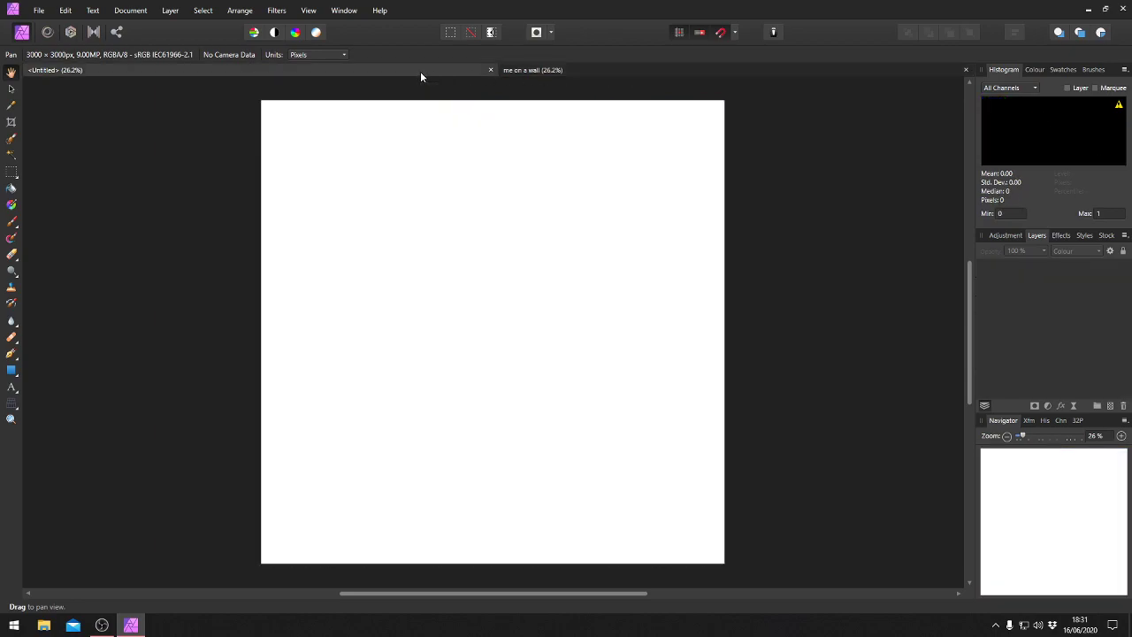
{"action": "left_click", "coordinate": [35, 12]}
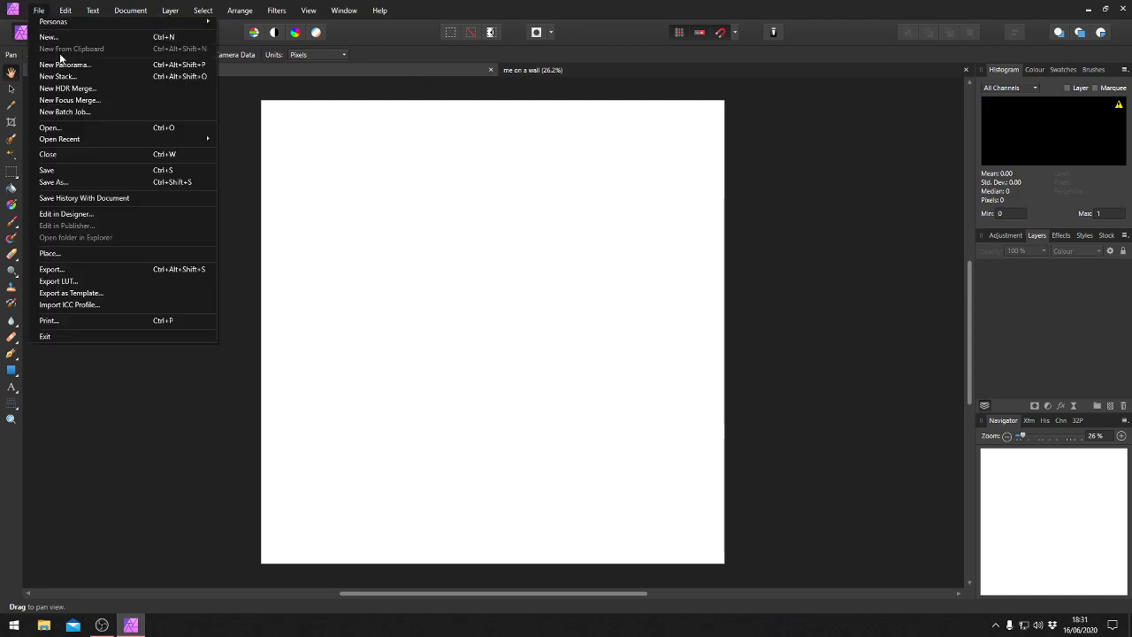
{"action": "left_click", "coordinate": [60, 128]}
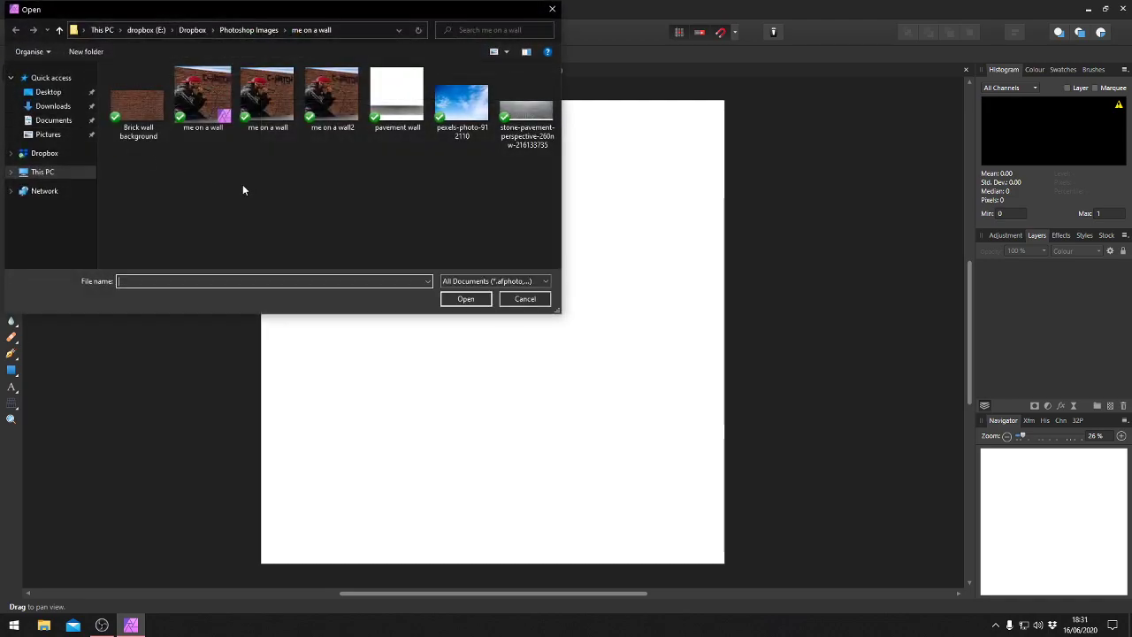
{"action": "left_click", "coordinate": [137, 104]}
{"action": "left_click", "coordinate": [465, 299]}
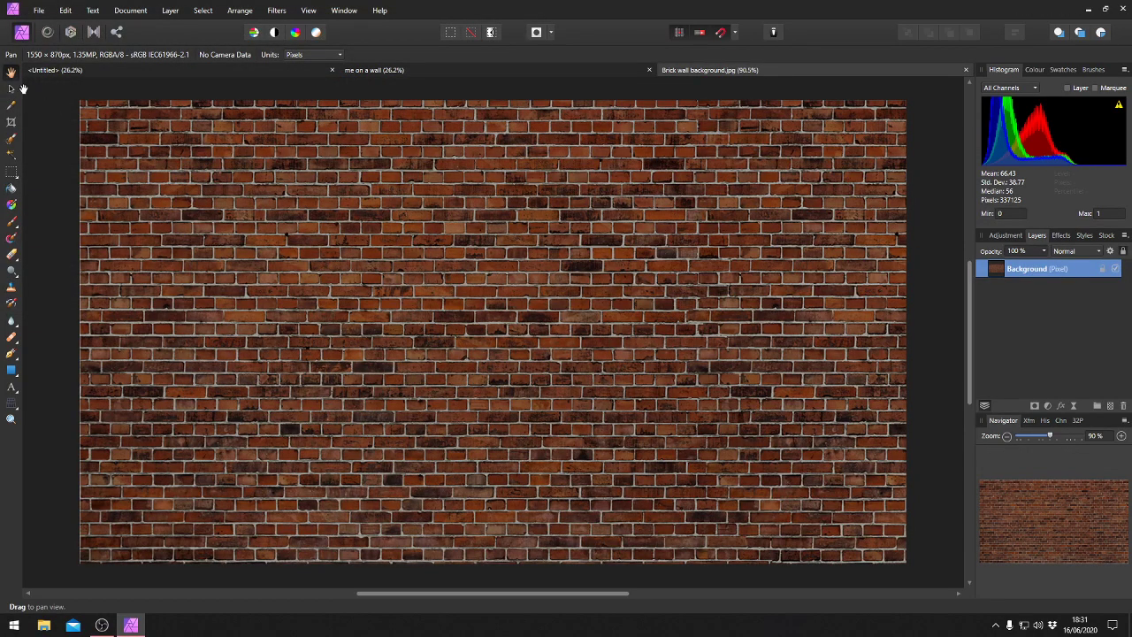
Cut the brick wall layer from its image and paste it into the blank untitled document
{"action": "left_click", "coordinate": [11, 88]}
{"action": "right_click", "coordinate": [104, 116]}
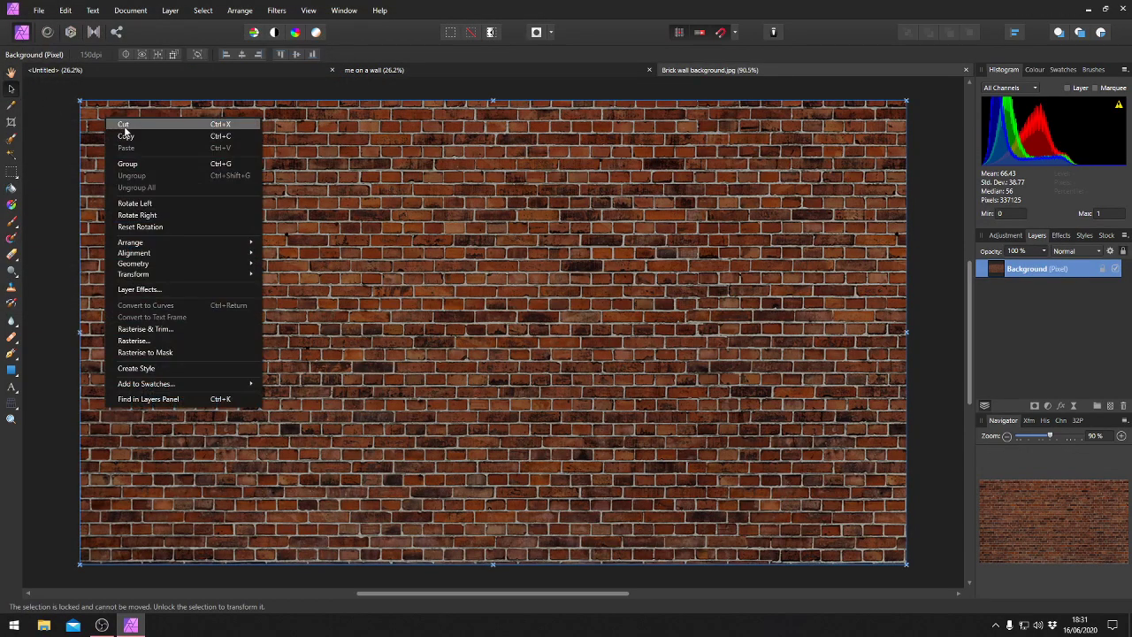
{"action": "left_click", "coordinate": [140, 127]}
{"action": "left_click", "coordinate": [514, 69]}
{"action": "left_click", "coordinate": [318, 55]}
{"action": "left_click", "coordinate": [252, 67]}
{"action": "left_click", "coordinate": [254, 69]}
{"action": "right_click", "coordinate": [352, 143]}
{"action": "right_click", "coordinate": [351, 227]}
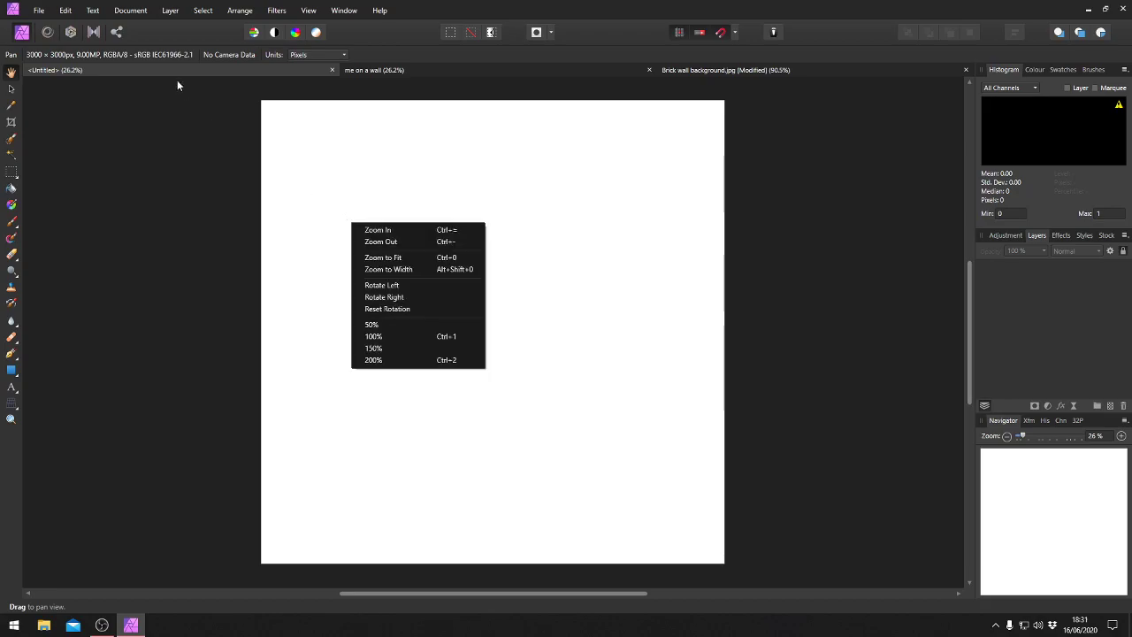
{"action": "left_click", "coordinate": [65, 10]}
{"action": "left_click", "coordinate": [85, 86]}
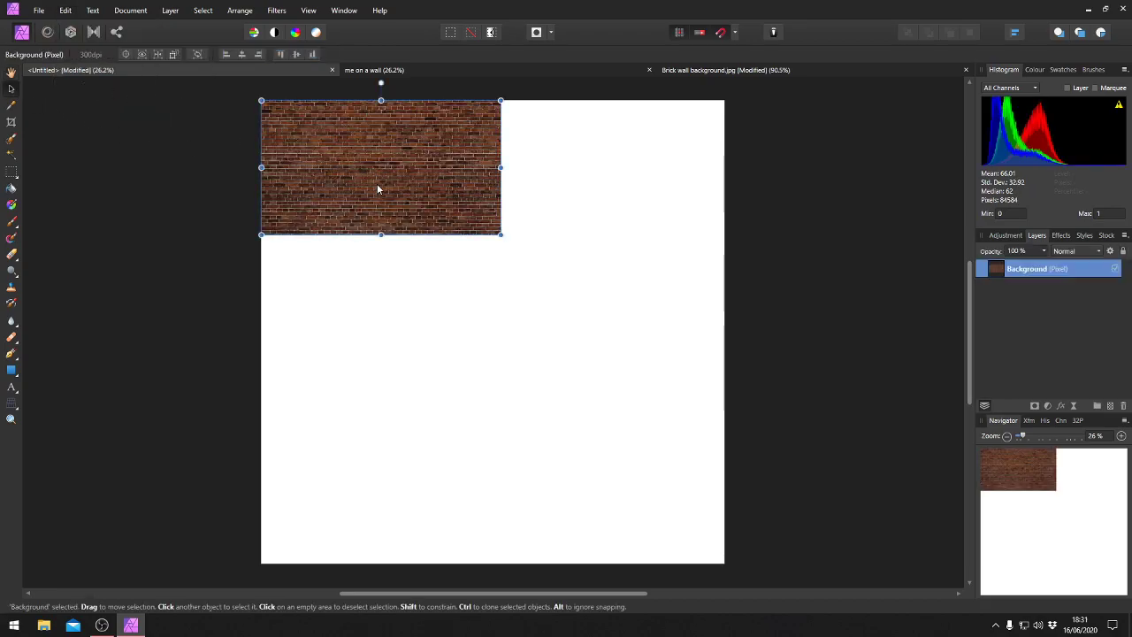
Stretch the pasted brick wall layer in height and width to fill the whole canvas
{"action": "left_click_drag", "start_coordinate": [380, 237], "coordinate": [333, 562]}
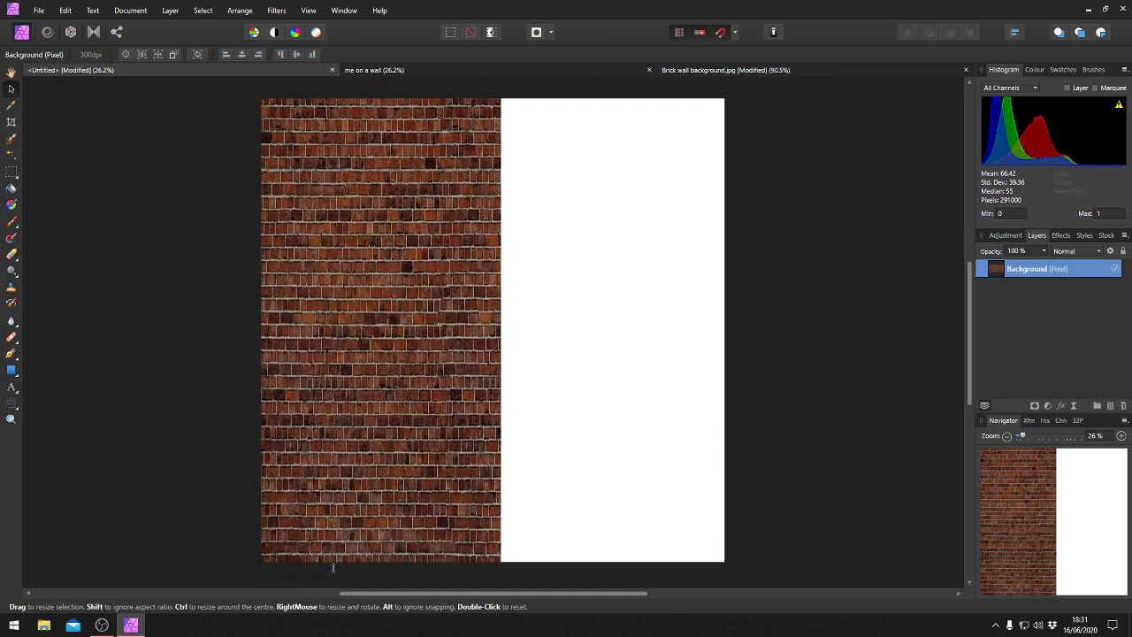
{"action": "left_click_drag", "start_coordinate": [500, 330], "coordinate": [724, 330]}
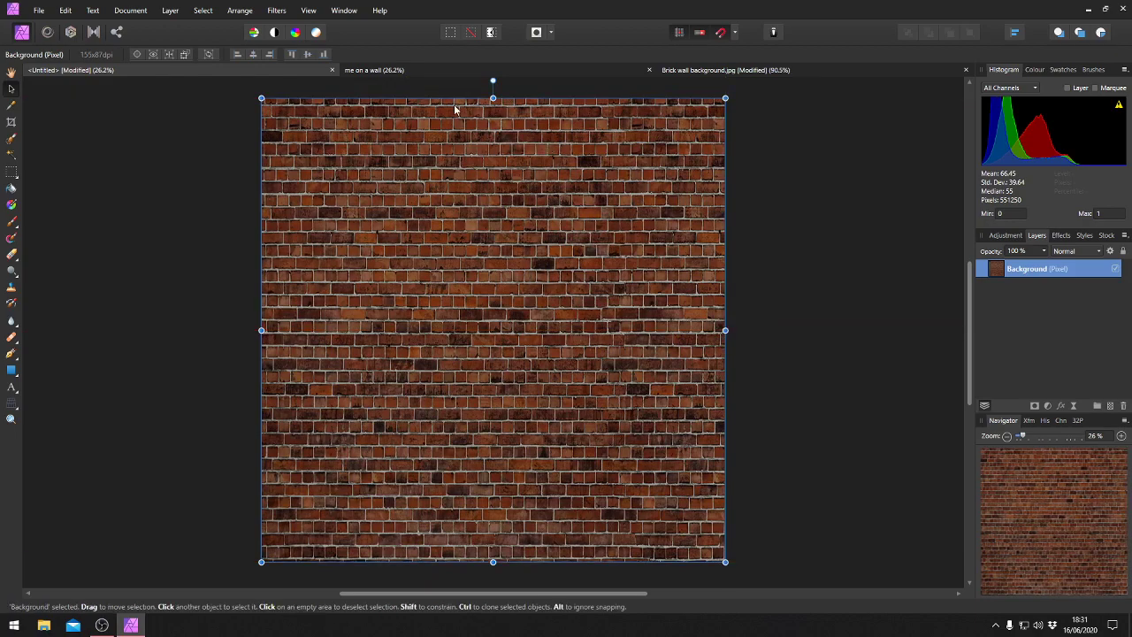
Review the snapping settings and fine-tune the brick wall layer's bottom and right edges against the canvas edges
{"action": "left_click", "coordinate": [309, 10]}
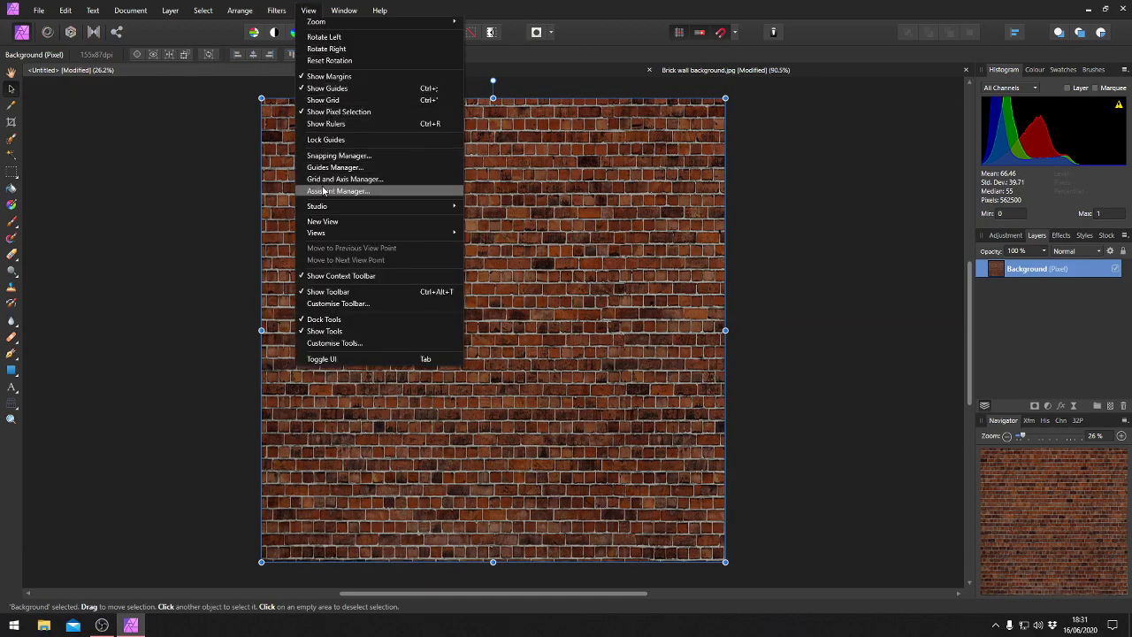
{"action": "left_click", "coordinate": [340, 156]}
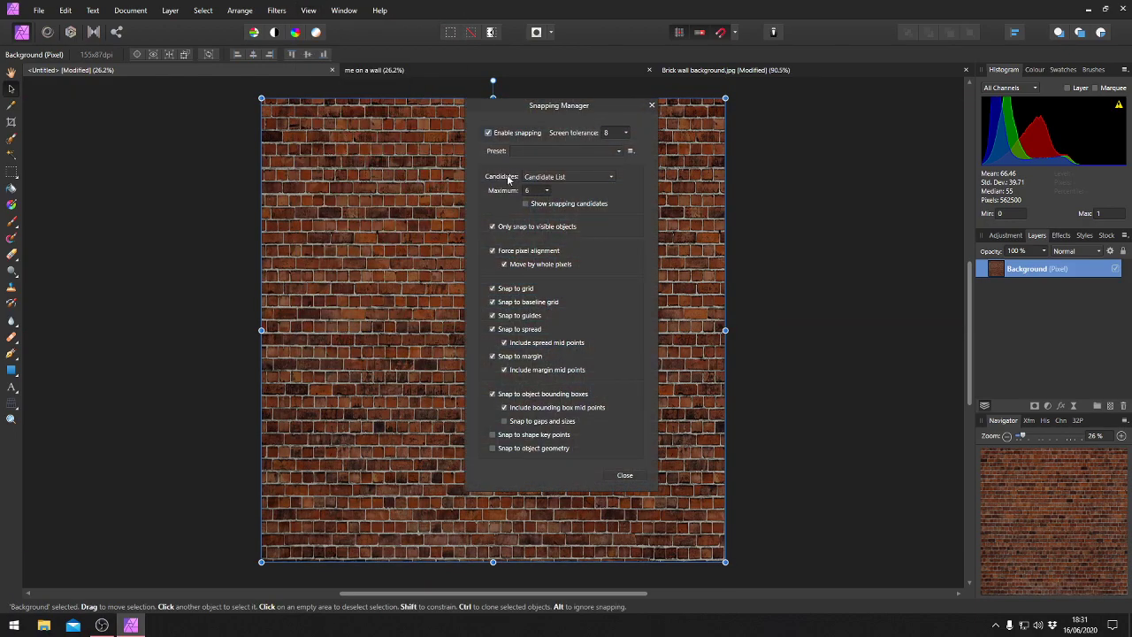
{"action": "left_click", "coordinate": [630, 475]}
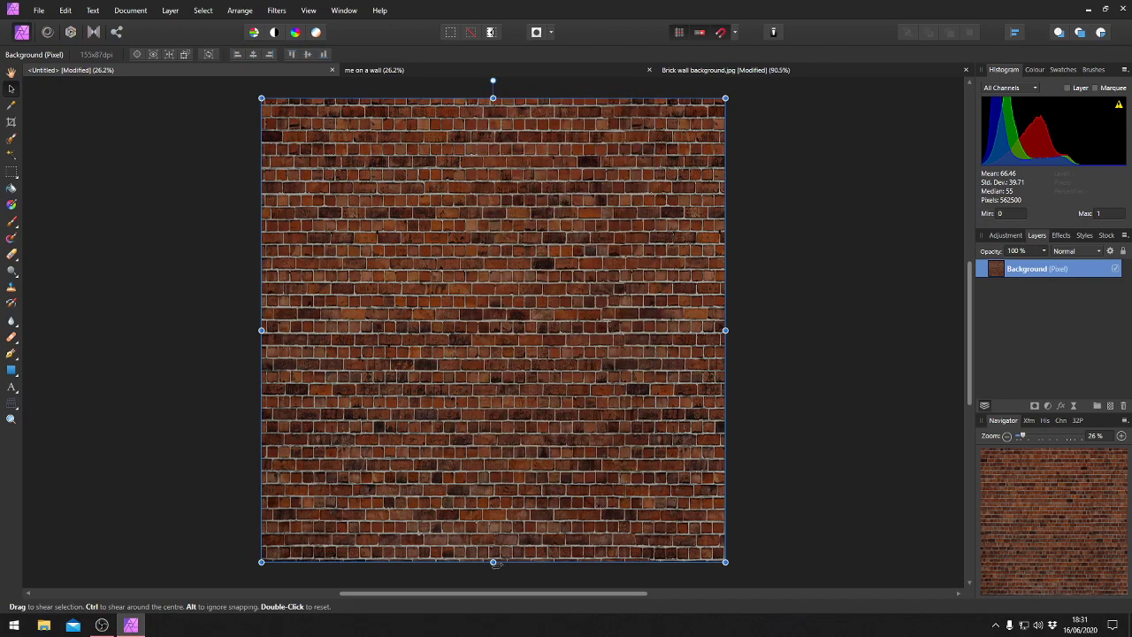
{"action": "left_click_drag", "start_coordinate": [495, 562], "coordinate": [495, 561]}
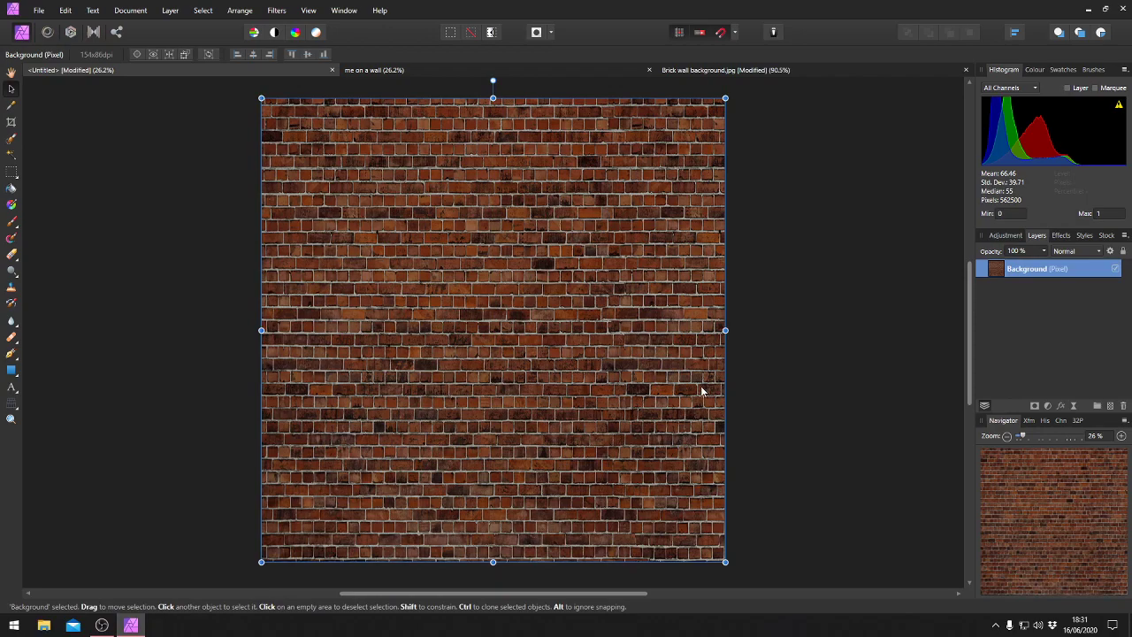
{"action": "left_click_drag", "start_coordinate": [725, 329], "coordinate": [724, 330]}
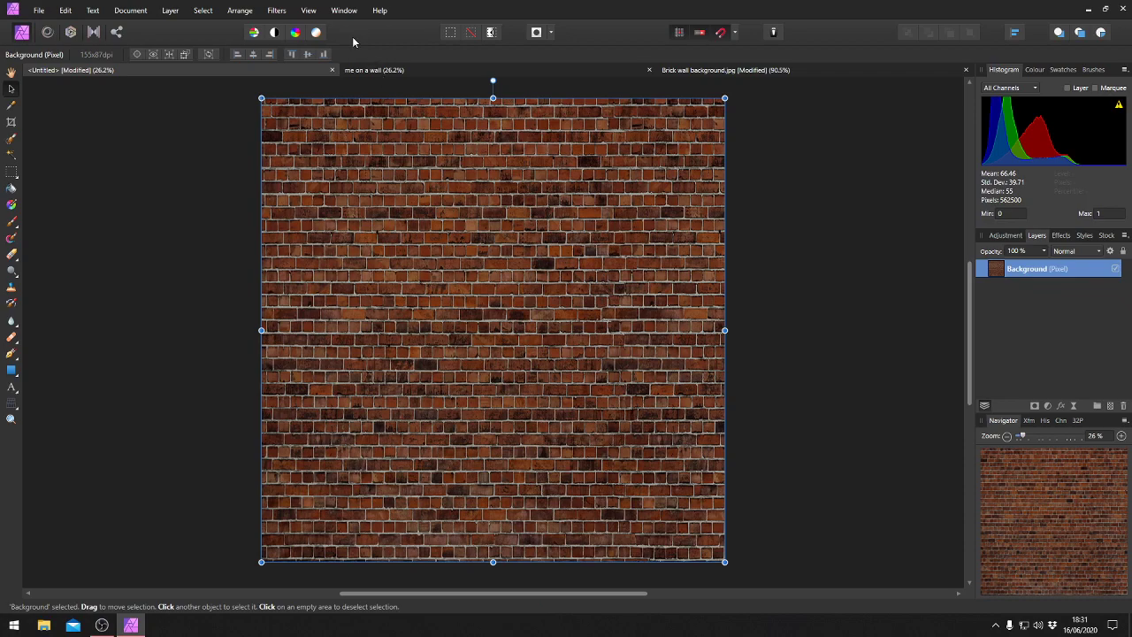
Show the document grid over the brick wall and hide it again
{"action": "left_click", "coordinate": [311, 12]}
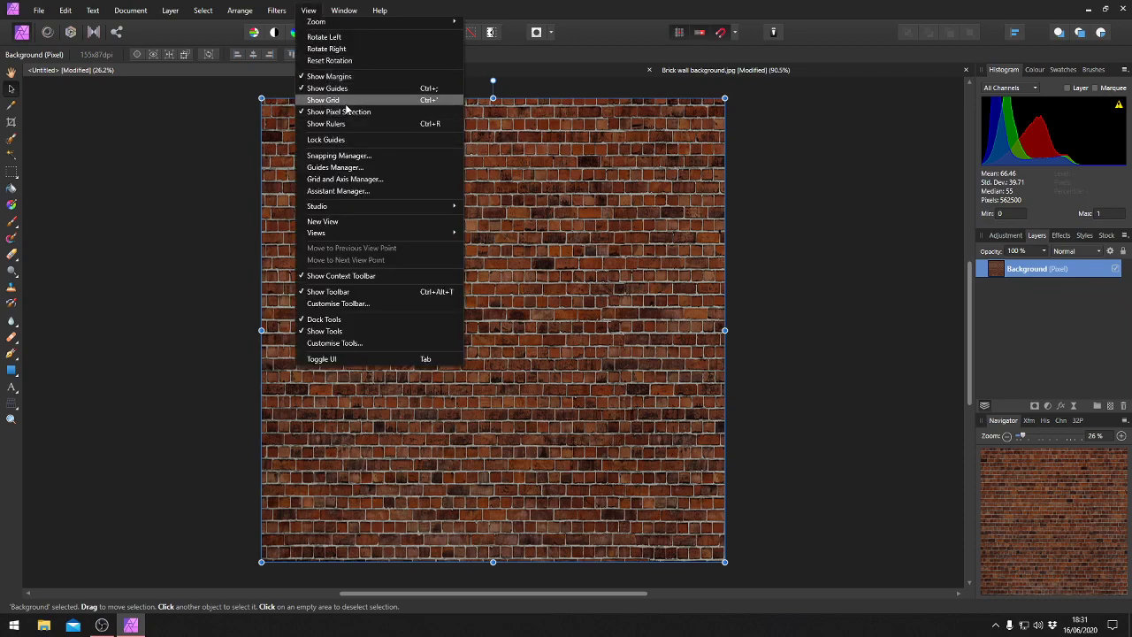
{"action": "left_click", "coordinate": [344, 101]}
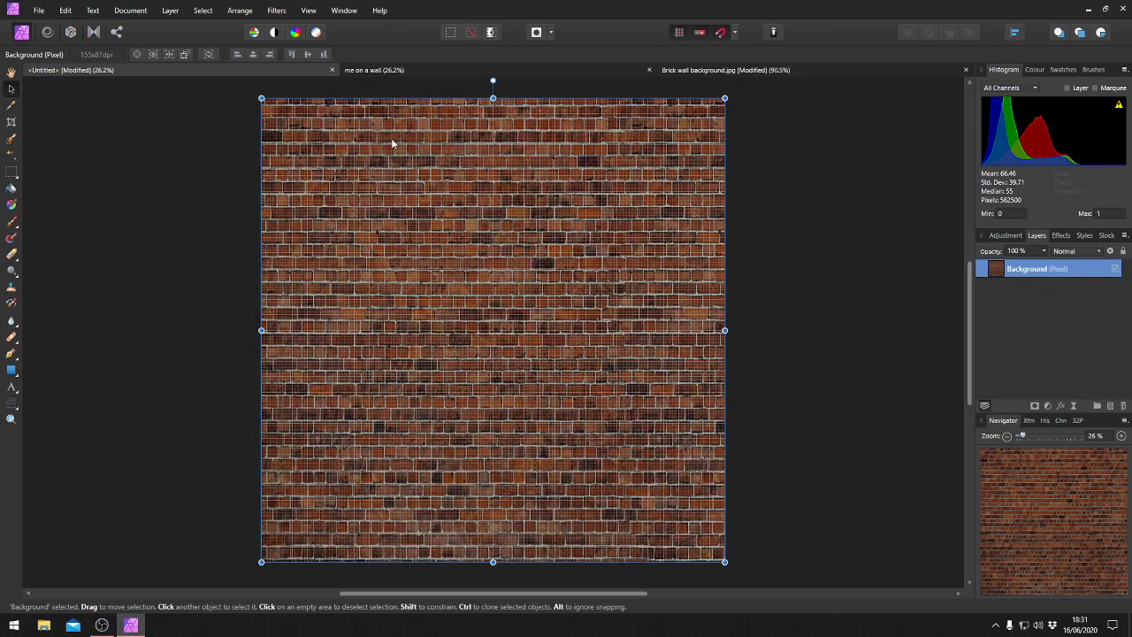
{"action": "left_click", "coordinate": [310, 11]}
{"action": "left_click", "coordinate": [345, 101]}
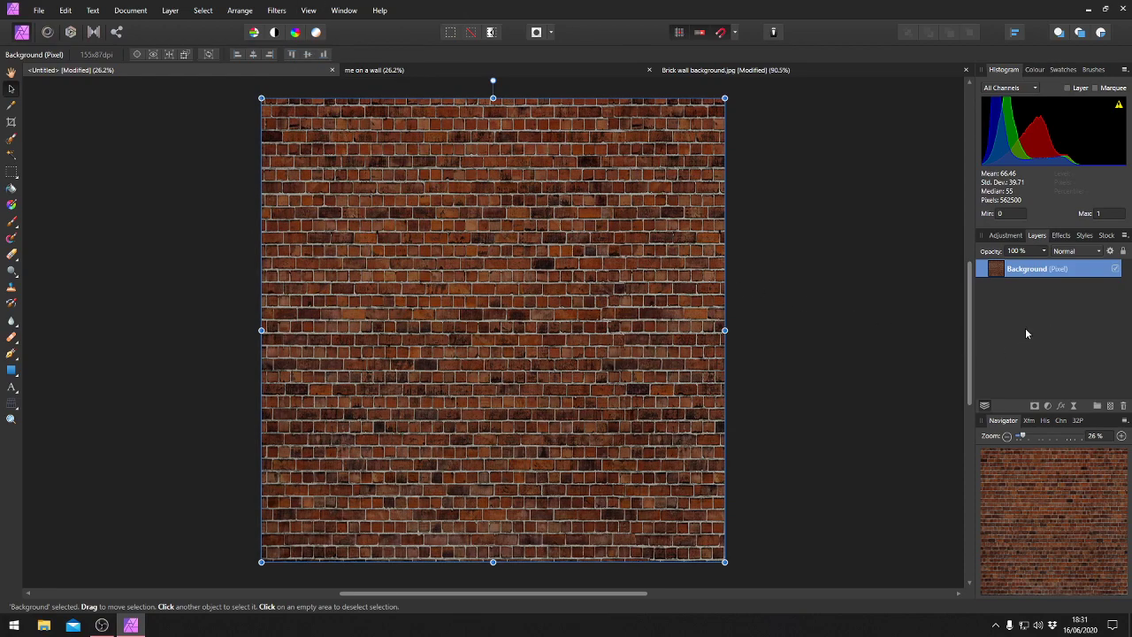
Copy the man's Overlay layer with its Unsharp Mask from "me on a wall" and paste it above the brick wall in the untitled document
{"action": "left_click", "coordinate": [428, 70]}
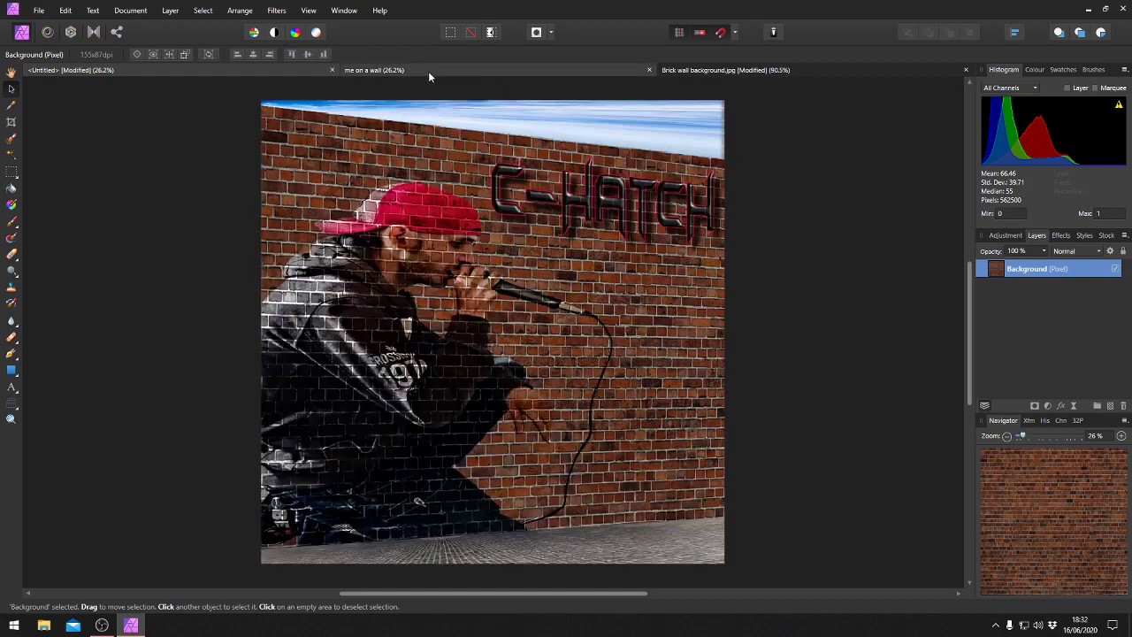
{"action": "left_click", "coordinate": [1009, 358]}
{"action": "left_click", "coordinate": [999, 365]}
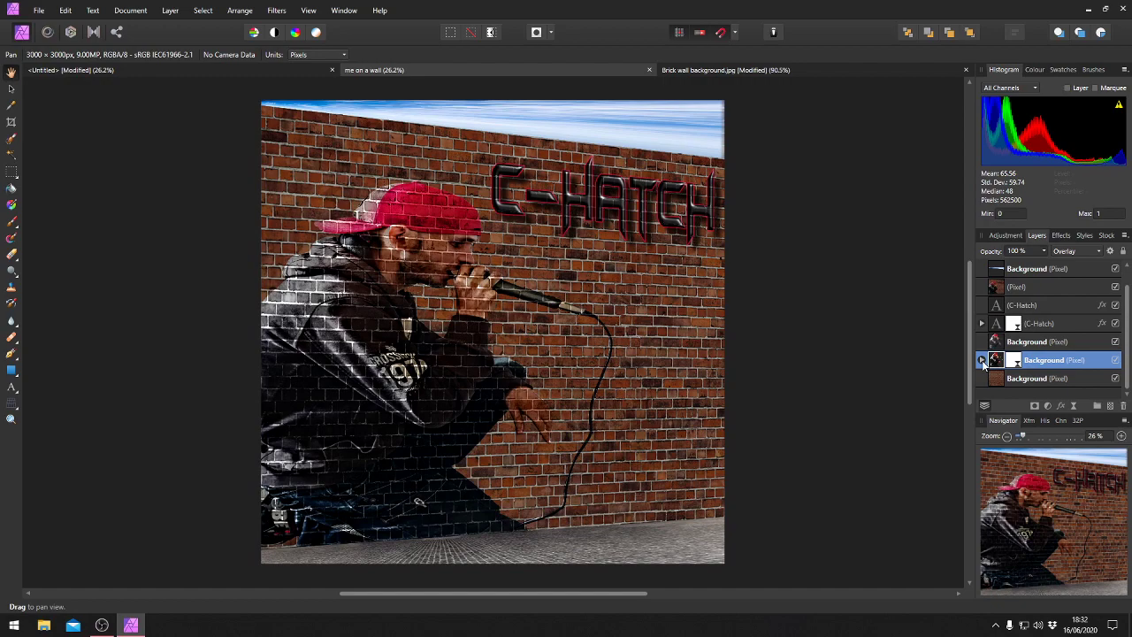
{"action": "left_click", "coordinate": [980, 359]}
{"action": "right_click", "coordinate": [999, 363]}
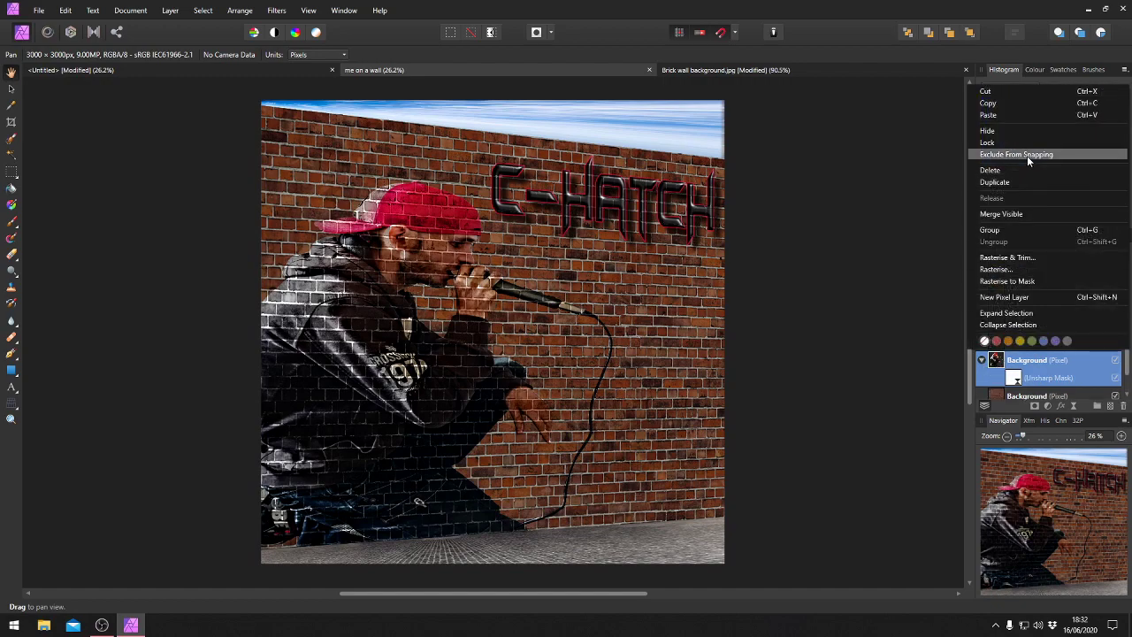
{"action": "left_click", "coordinate": [1018, 103]}
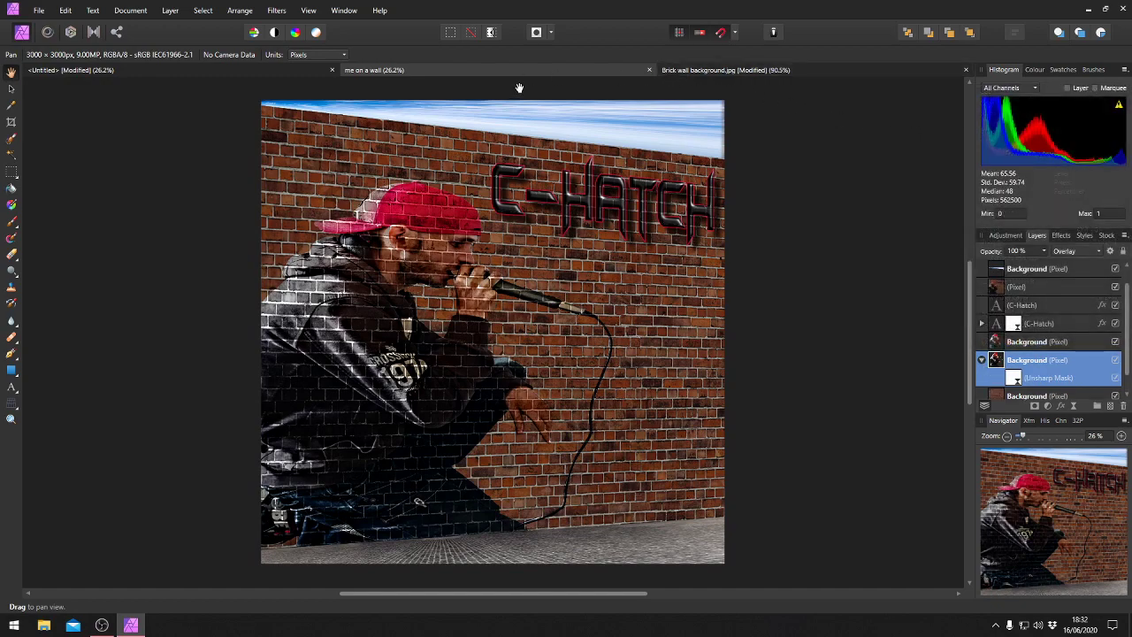
{"action": "left_click", "coordinate": [320, 71]}
{"action": "right_click", "coordinate": [352, 152]}
{"action": "left_click", "coordinate": [371, 181]}
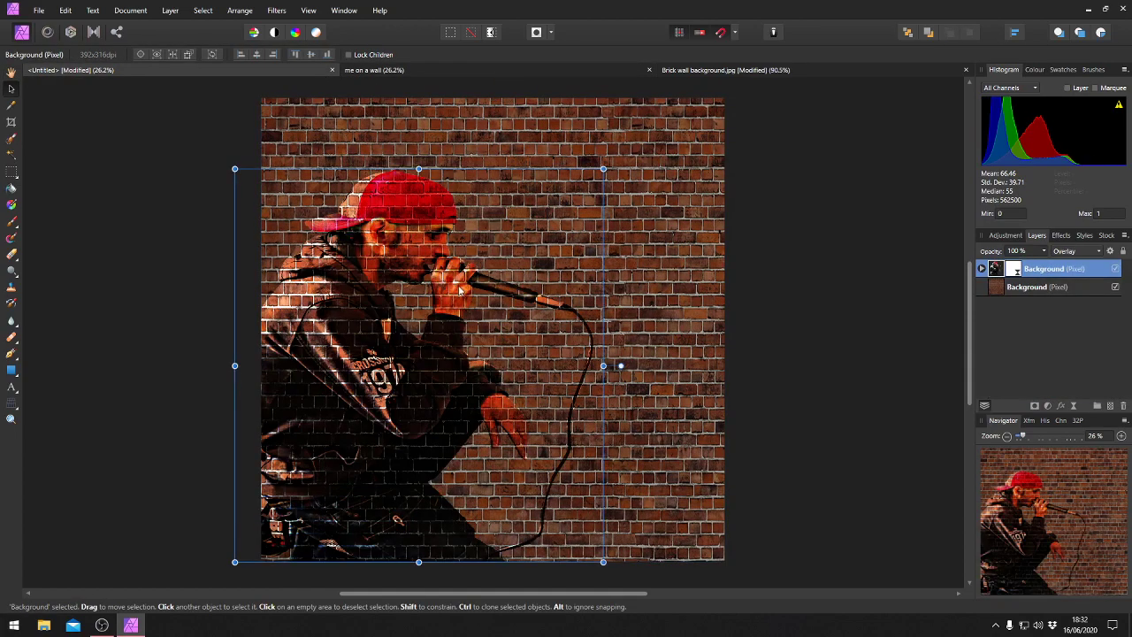
Delete the Unsharp Mask live filter nested in the pasted layer of the man
{"action": "left_click", "coordinate": [982, 269]}
{"action": "left_click", "coordinate": [1022, 288]}
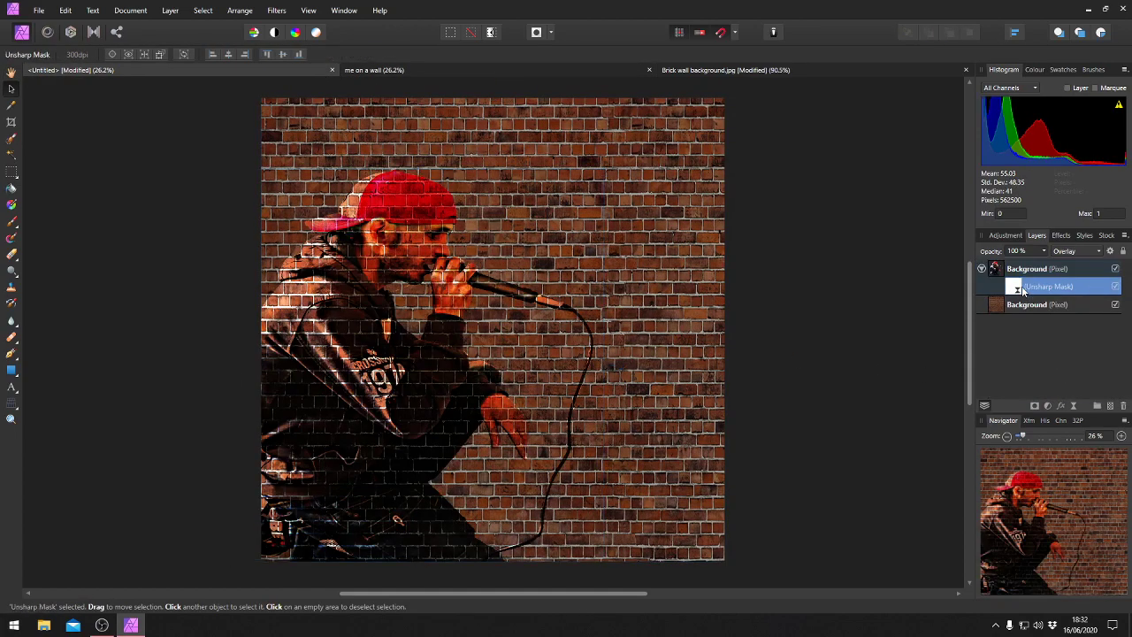
{"action": "key", "text": "Delete"}
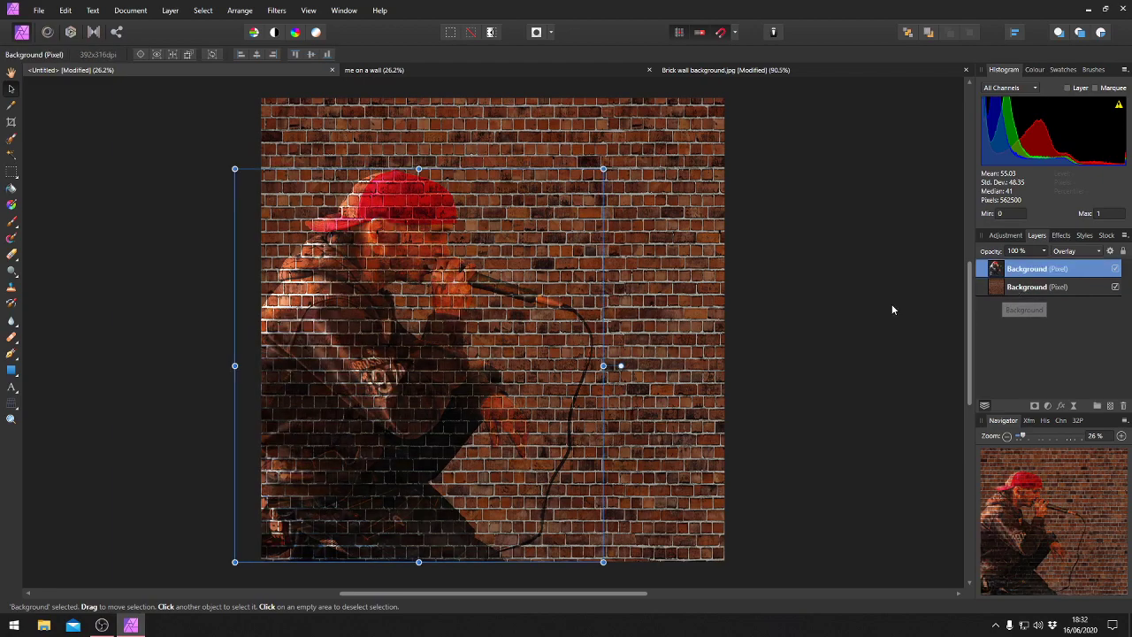
Set the man's layer blend mode to Normal and deselect the layer
{"action": "left_click", "coordinate": [1074, 251]}
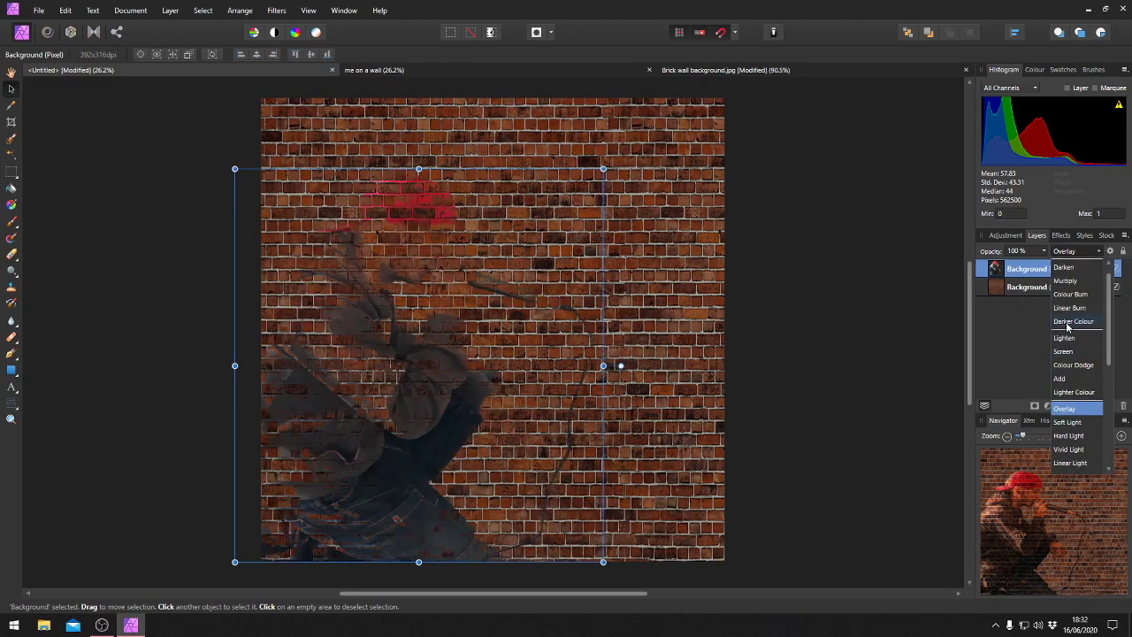
{"action": "left_click", "coordinate": [1079, 270]}
{"action": "left_click", "coordinate": [843, 290]}
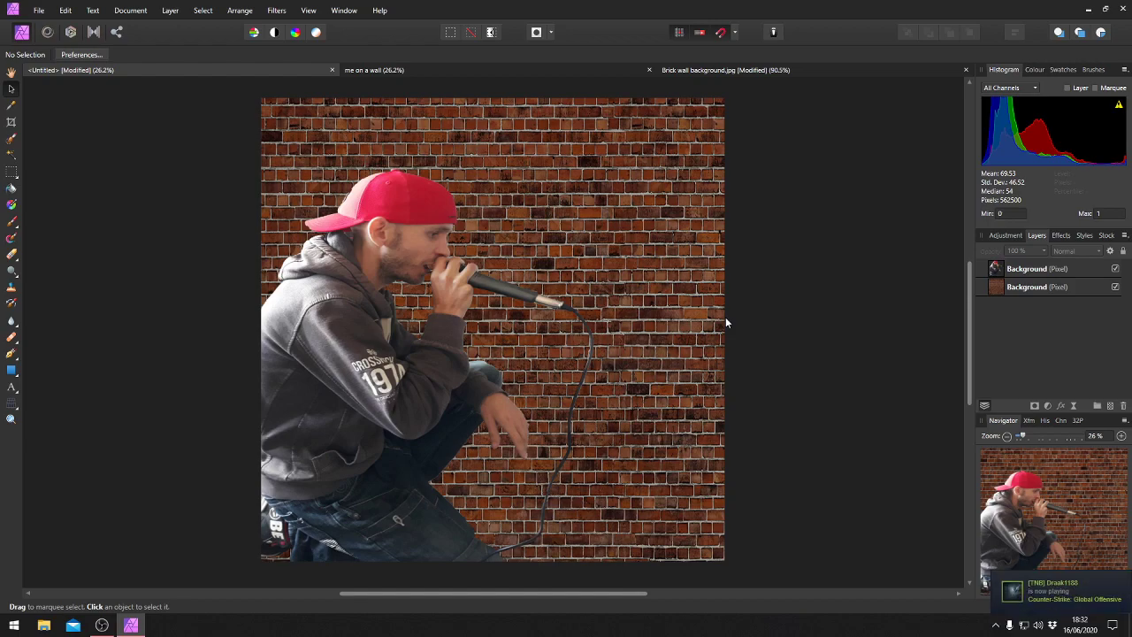
Reposition the man's cut-out against the wall's left edge so that his back is cropped by the canvas, and deselect it
{"action": "left_click_drag", "start_coordinate": [380, 299], "coordinate": [447, 301]}
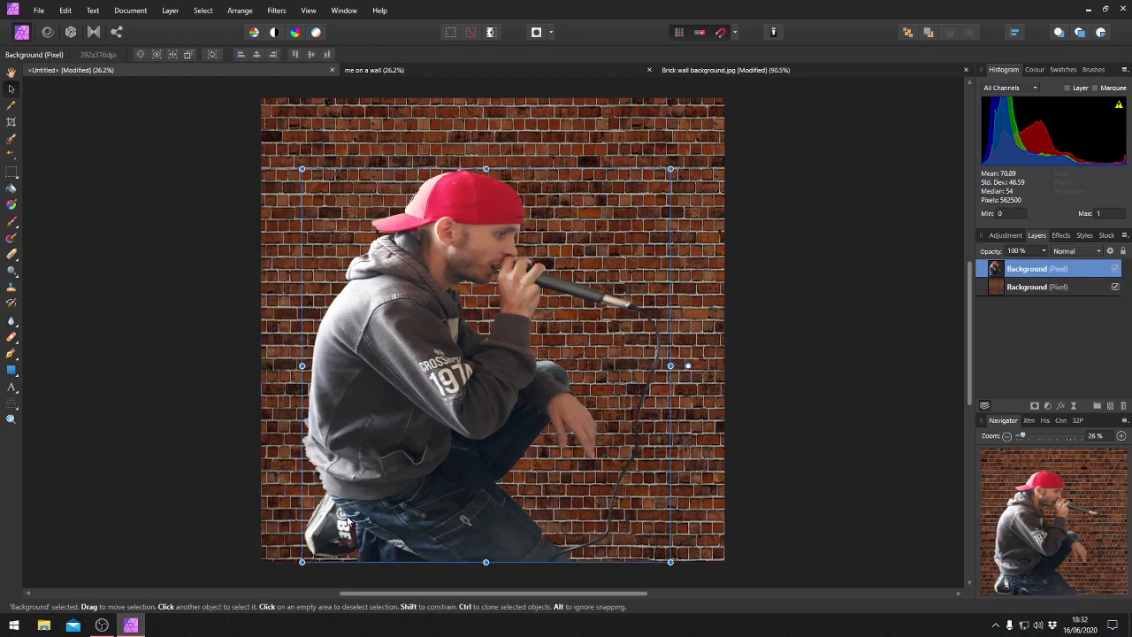
{"action": "left_click_drag", "start_coordinate": [401, 355], "coordinate": [338, 360]}
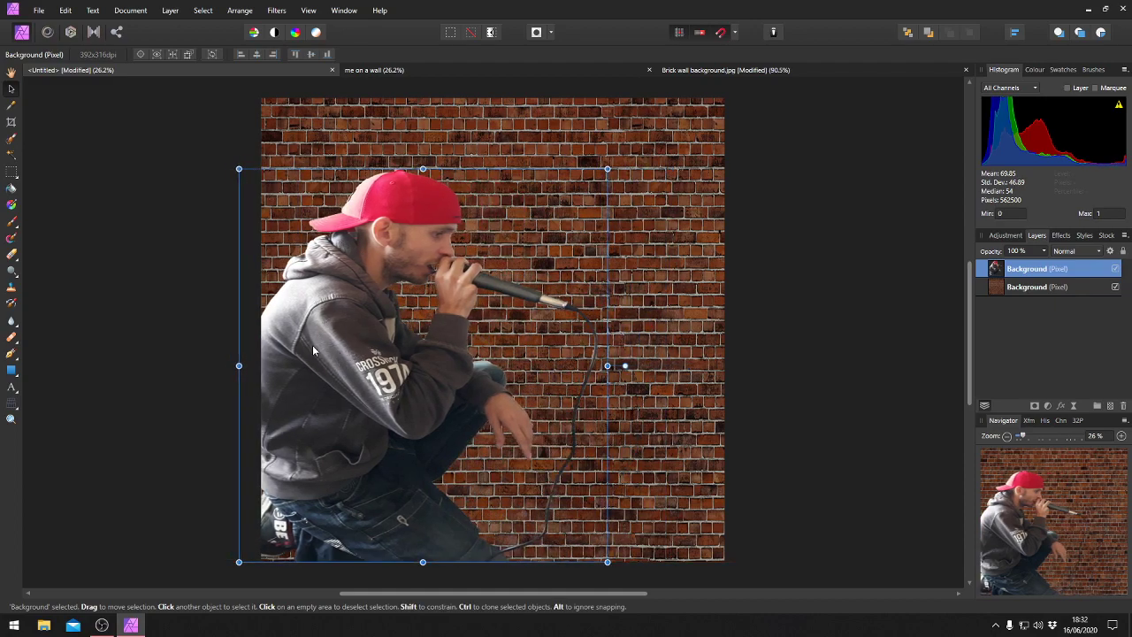
{"action": "left_click_drag", "start_coordinate": [310, 347], "coordinate": [307, 347]}
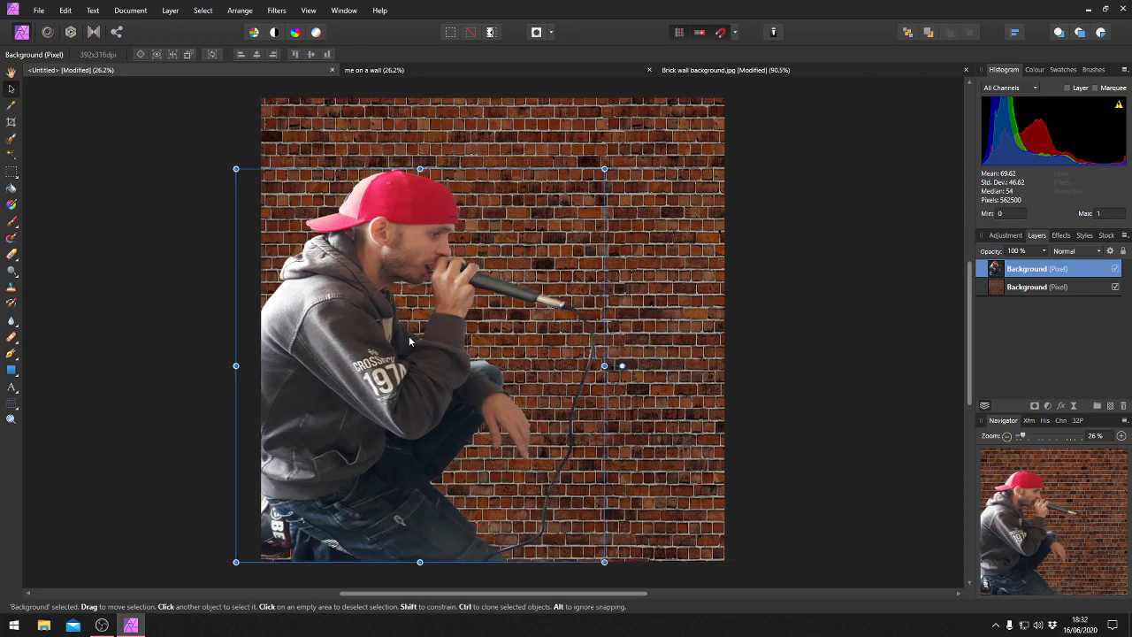
{"action": "left_click", "coordinate": [737, 337]}
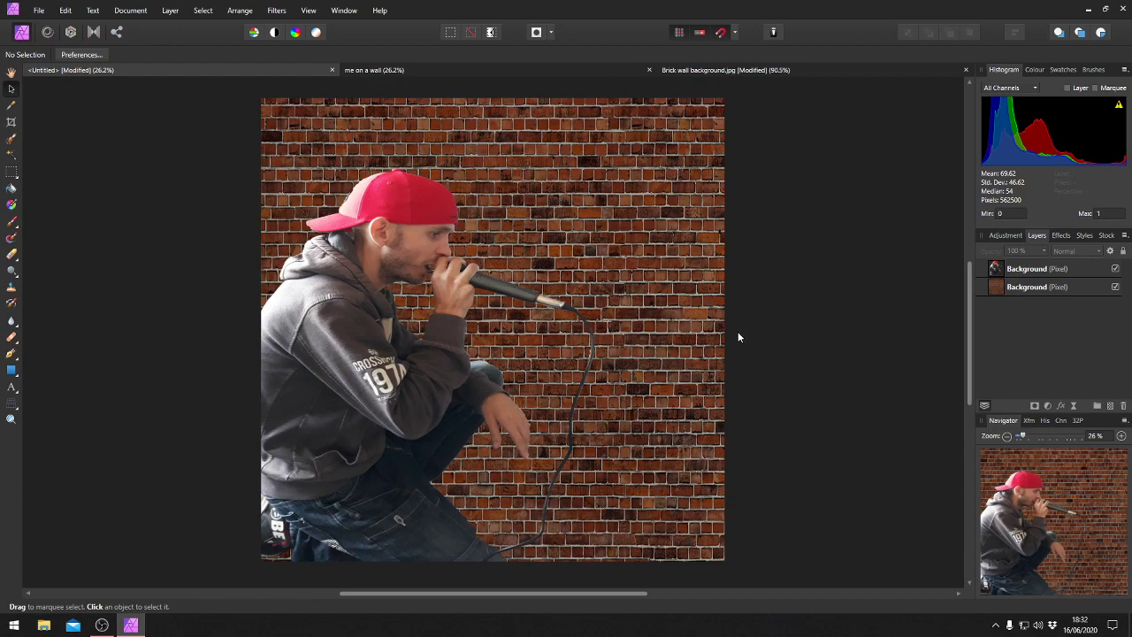
Duplicate the man's layer and hide the upper copy
{"action": "left_click", "coordinate": [1067, 273]}
{"action": "right_click", "coordinate": [1067, 270]}
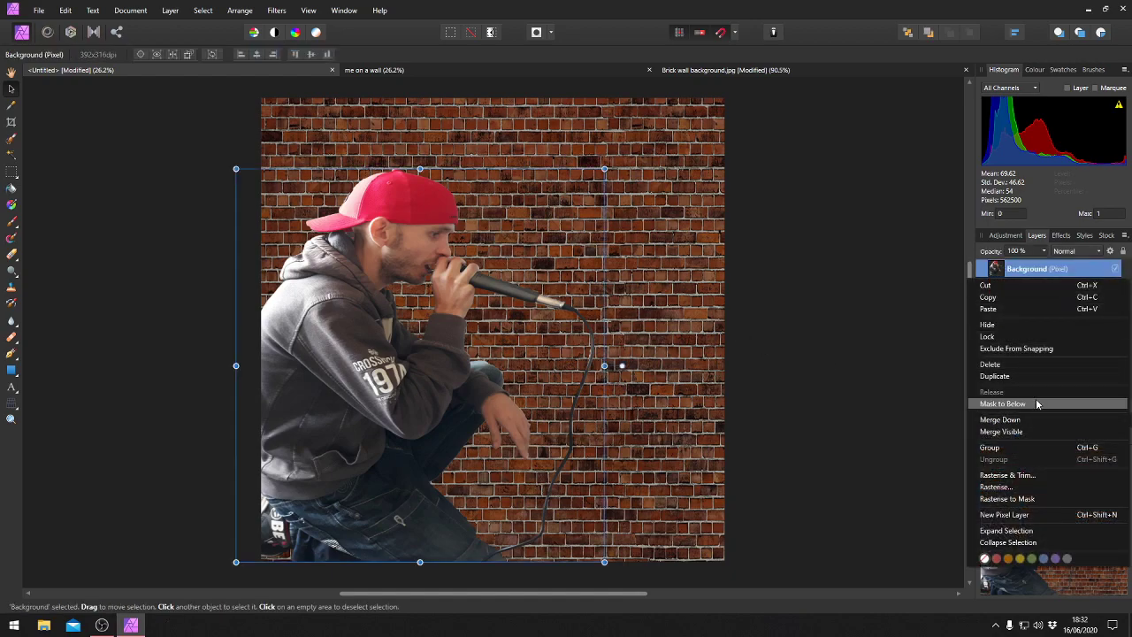
{"action": "left_click", "coordinate": [1036, 376]}
{"action": "left_click", "coordinate": [1115, 269]}
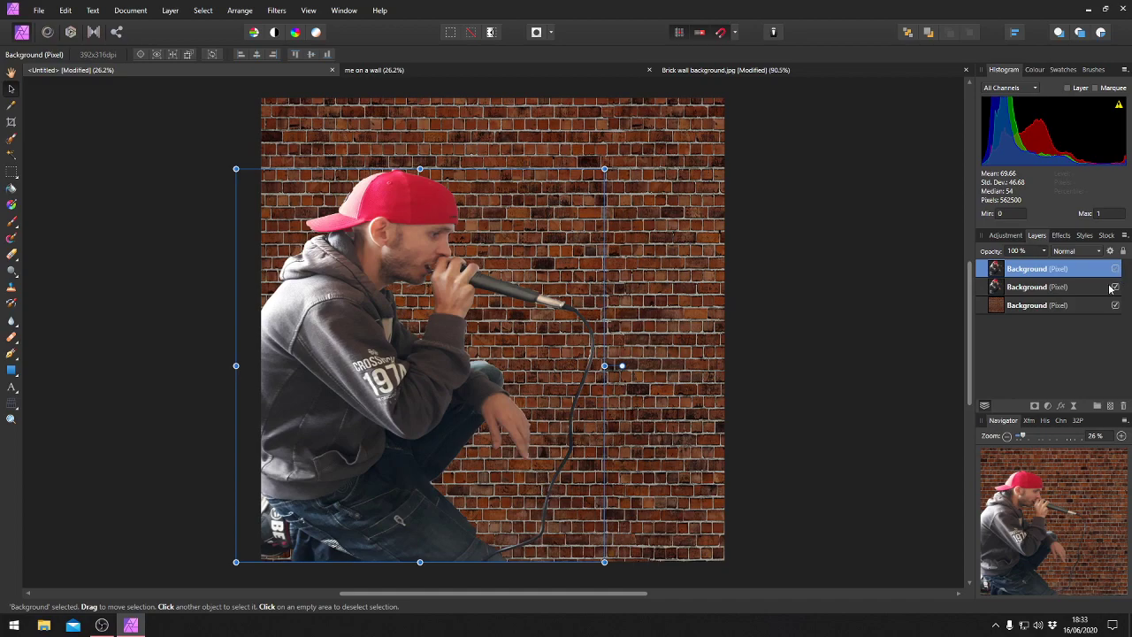
Add a live Unsharp Mask filter to the visible man's layer with a radius of 100 px and the factor at maximum
{"action": "left_click", "coordinate": [1015, 288]}
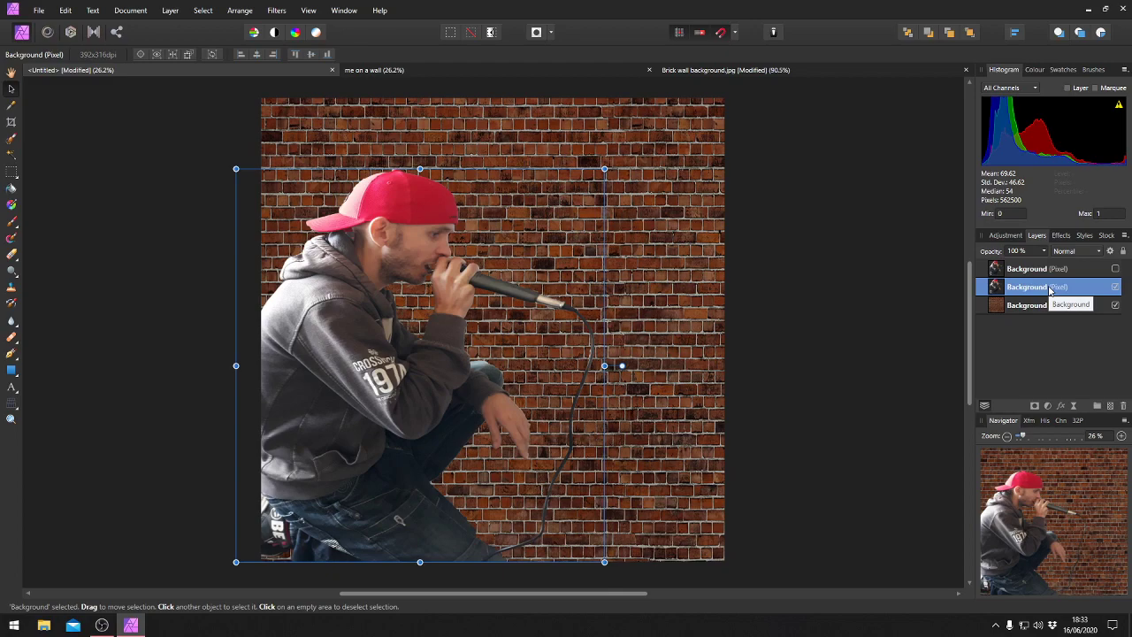
{"action": "left_click", "coordinate": [1074, 408]}
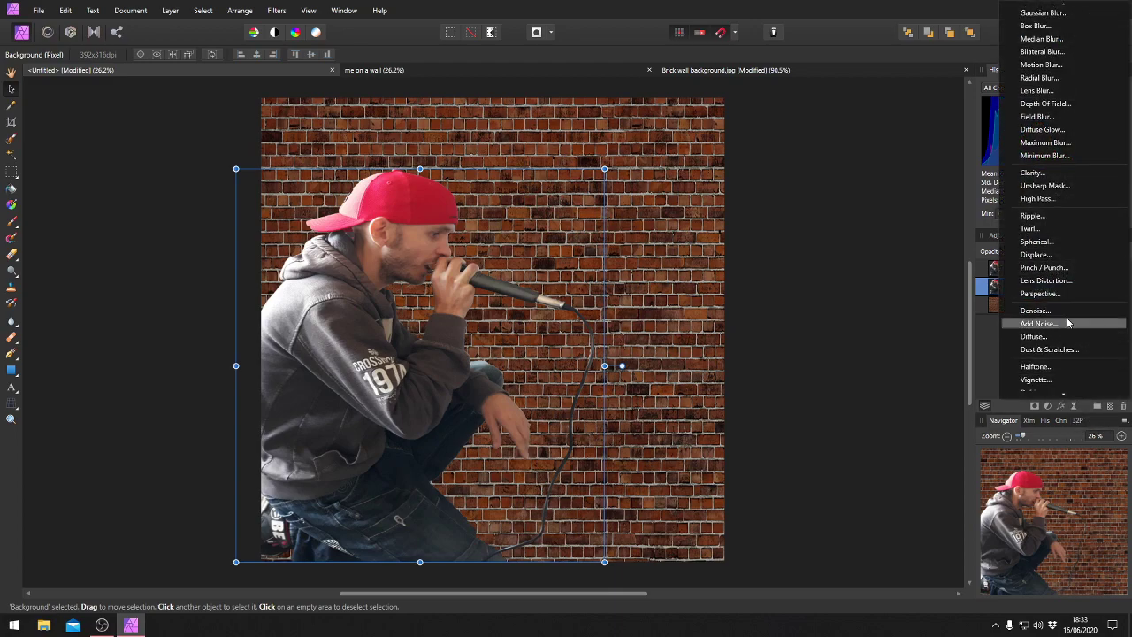
{"action": "left_click", "coordinate": [1065, 187]}
{"action": "left_click_drag", "start_coordinate": [762, 500], "coordinate": [899, 500]}
{"action": "left_click_drag", "start_coordinate": [778, 524], "coordinate": [910, 519]}
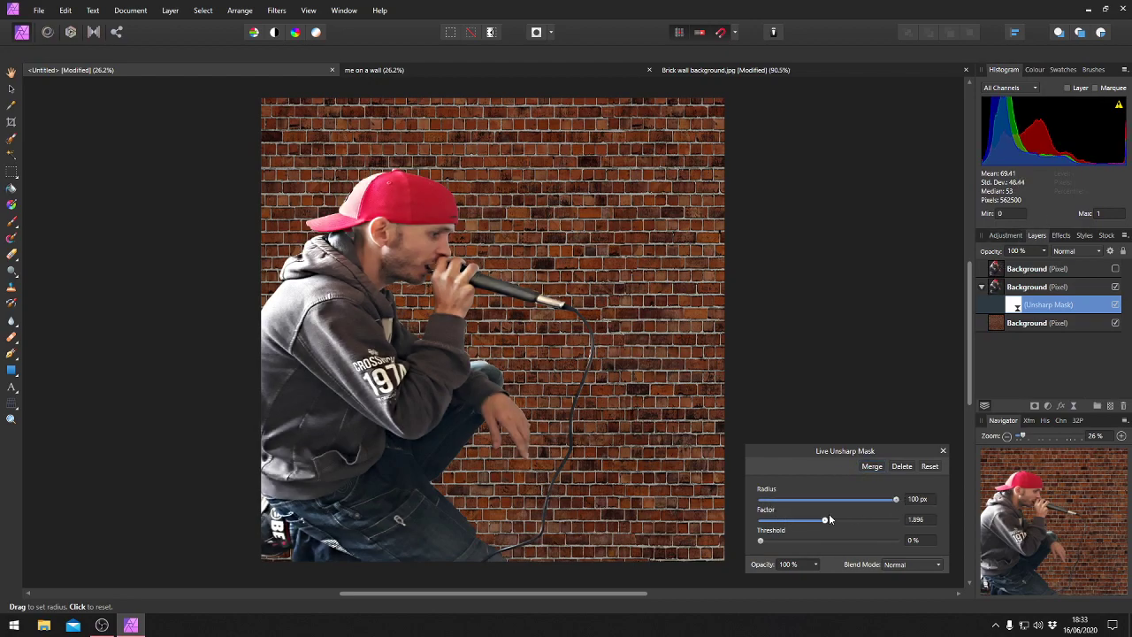
{"action": "left_click", "coordinate": [942, 452]}
Set the blend mode of the sharpened man's layer to Overlay, and that of its nested Unsharp Mask to Overlay too
{"action": "left_click", "coordinate": [1052, 288]}
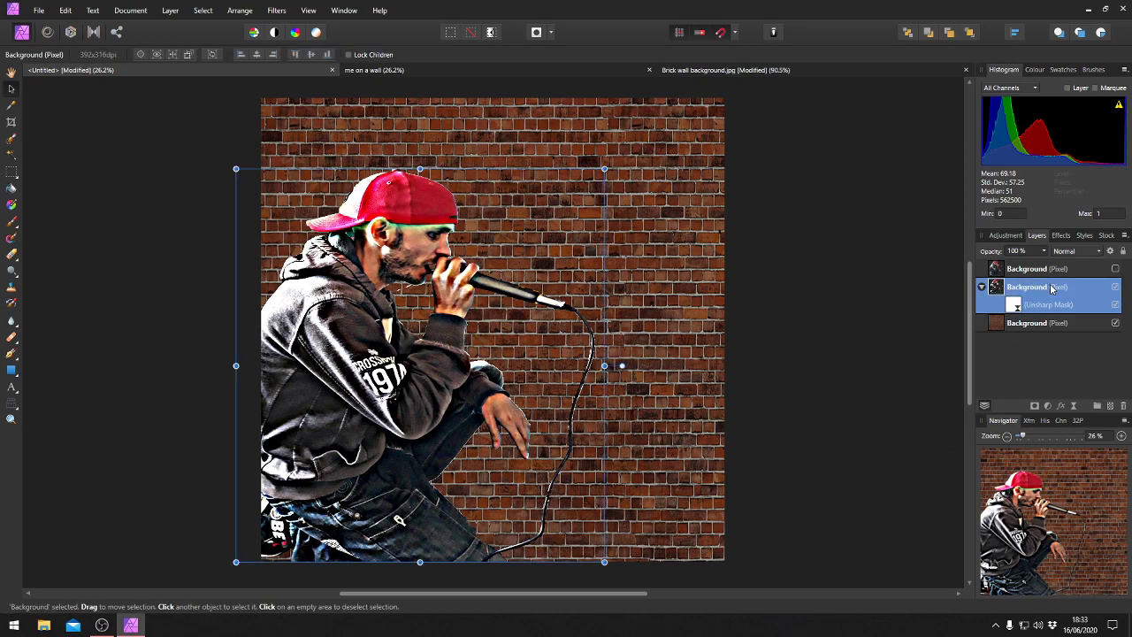
{"action": "left_click", "coordinate": [1082, 252]}
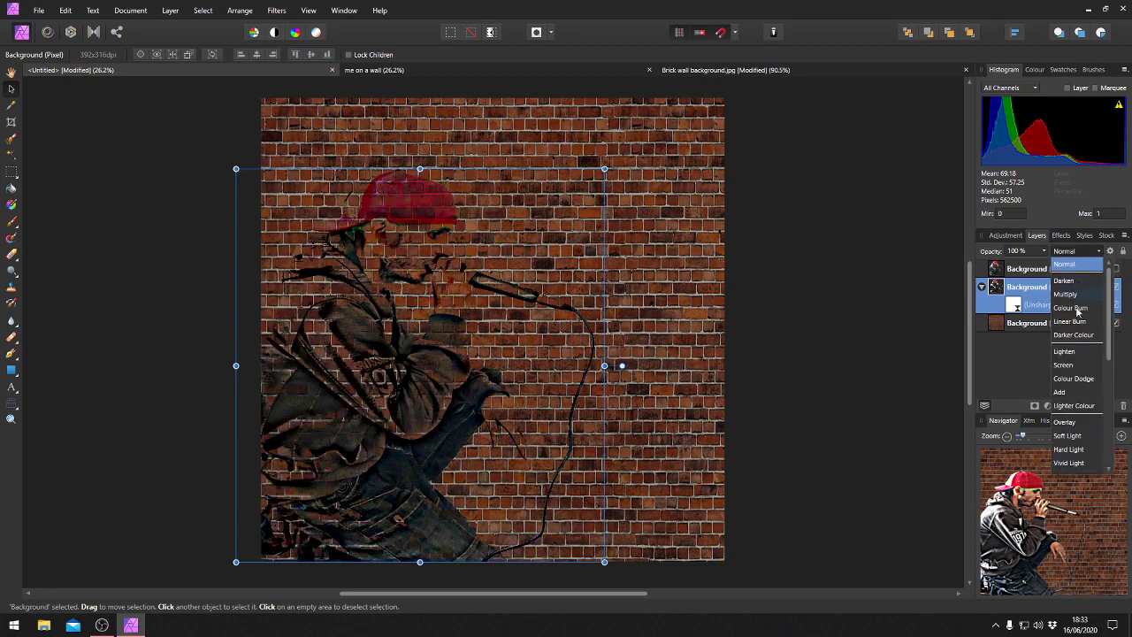
{"action": "left_click", "coordinate": [1064, 422]}
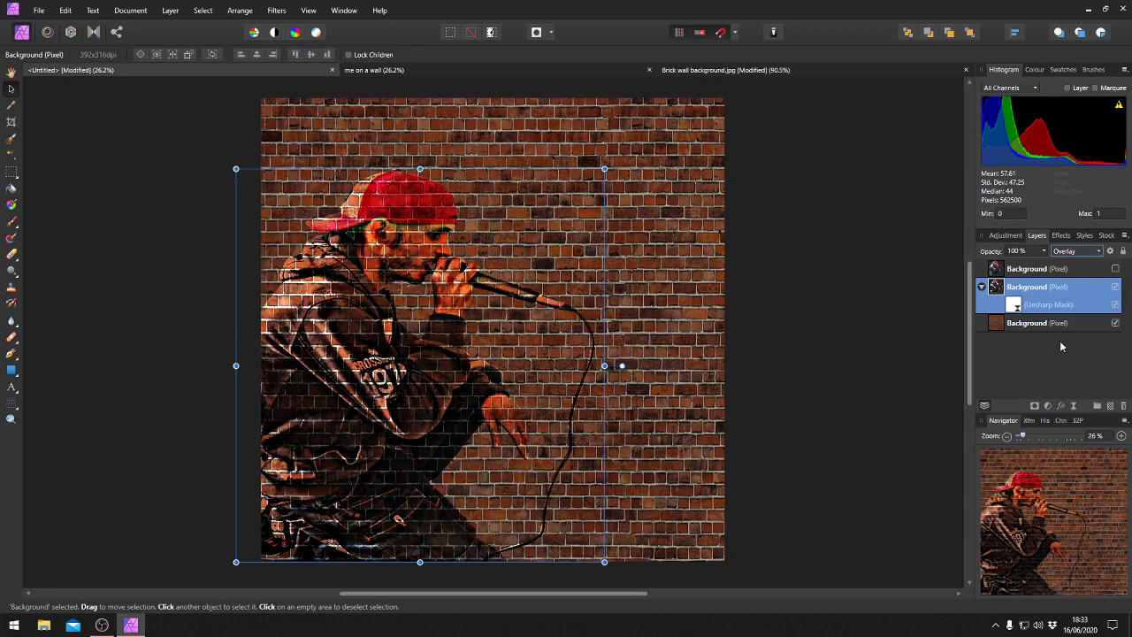
{"action": "left_click", "coordinate": [1019, 306]}
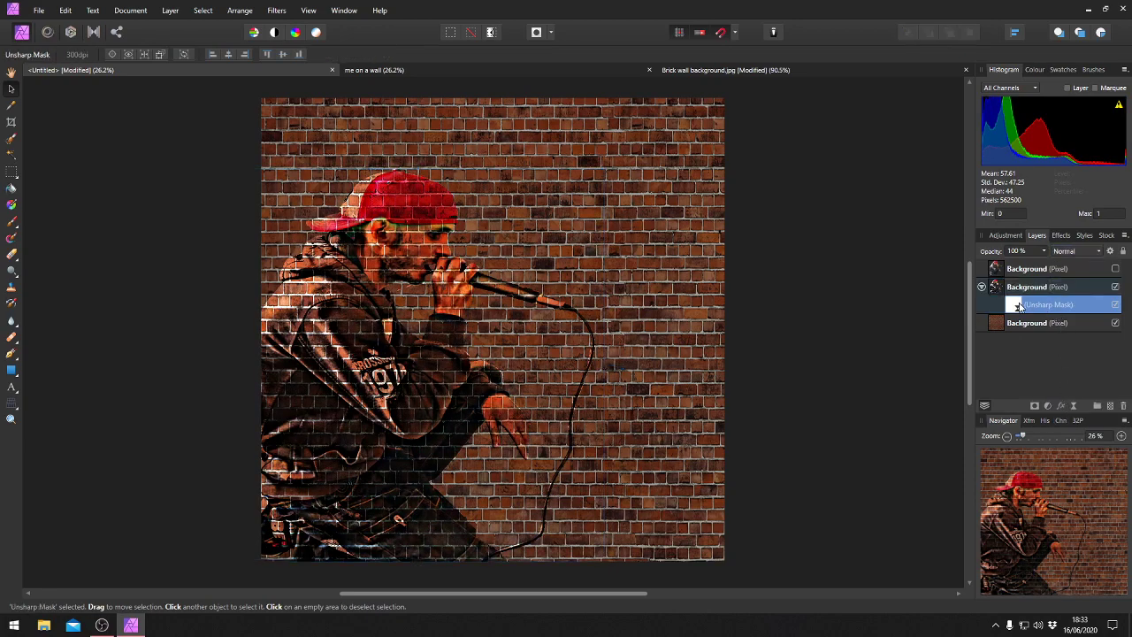
{"action": "left_click", "coordinate": [1086, 253]}
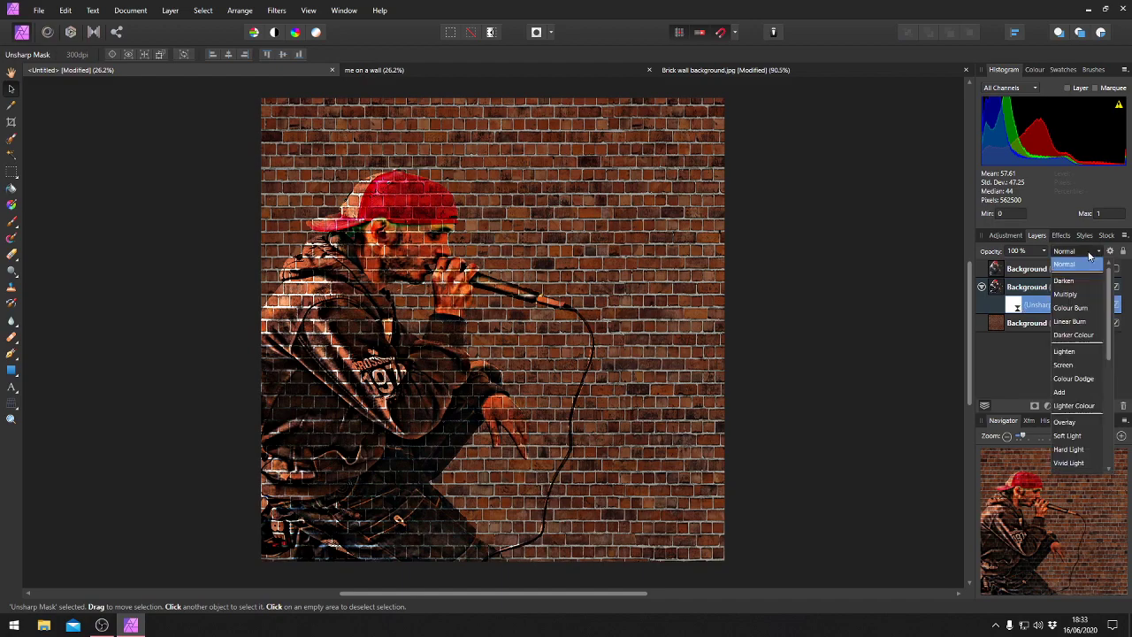
{"action": "left_click", "coordinate": [1070, 422]}
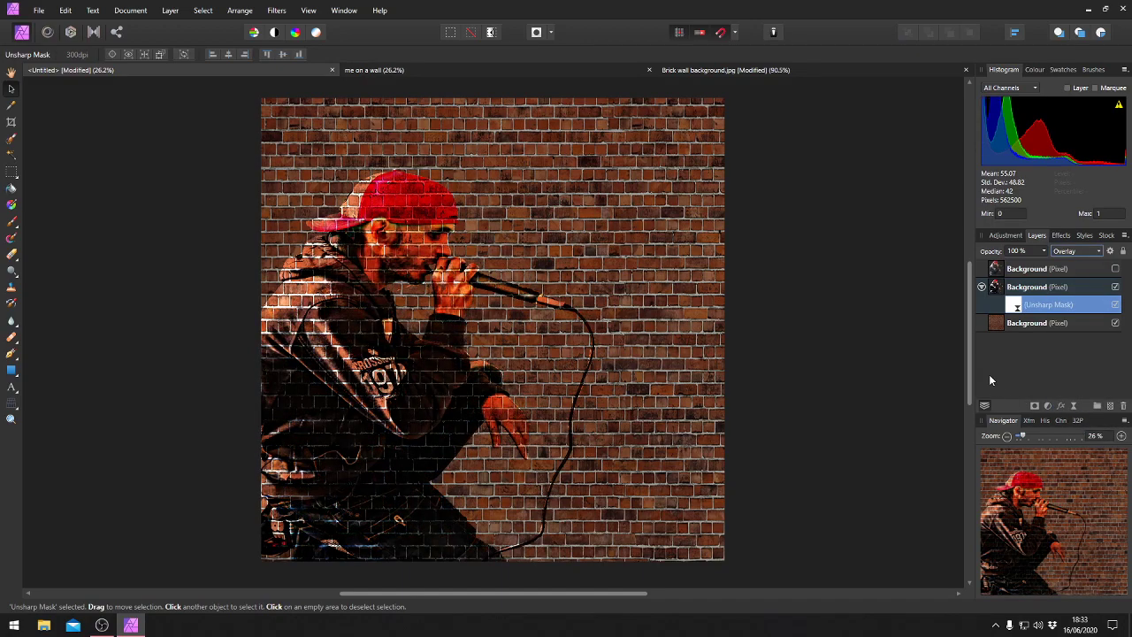
{"action": "left_click", "coordinate": [1030, 288]}
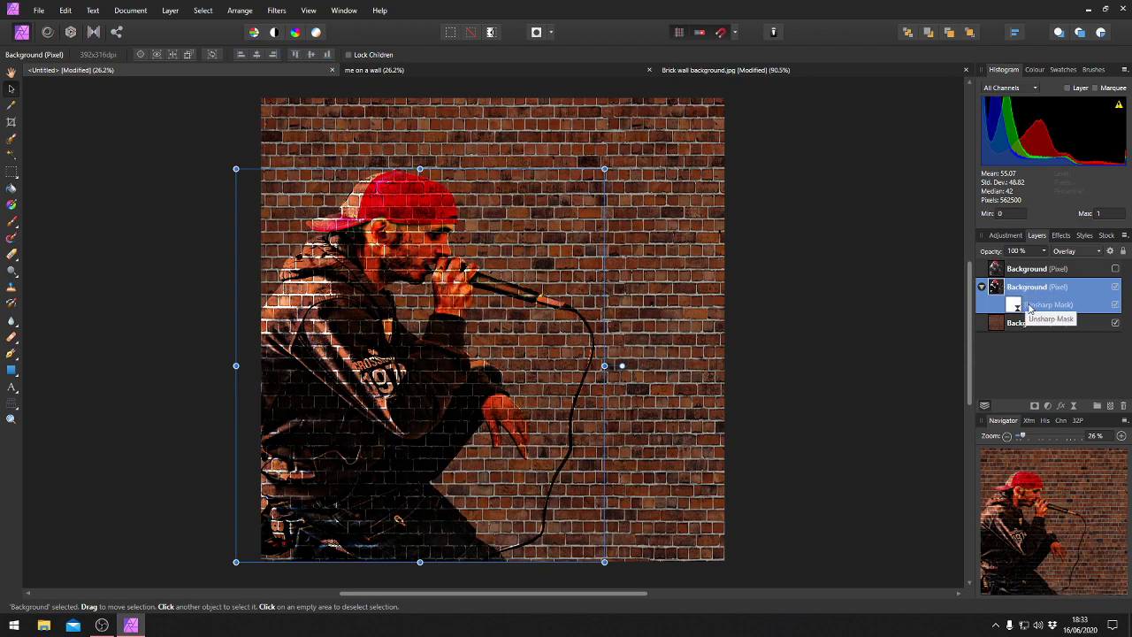
Show the upper copy of the man's layer again, set its blend mode to Colour and deselect it
{"action": "left_click", "coordinate": [1048, 270]}
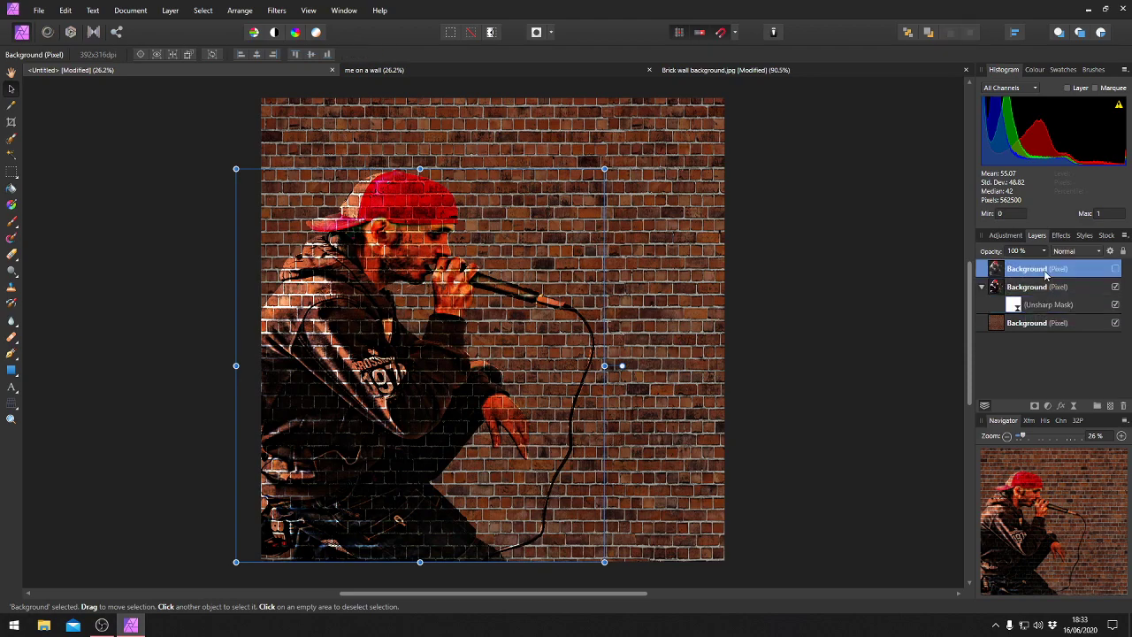
{"action": "left_click", "coordinate": [1116, 270]}
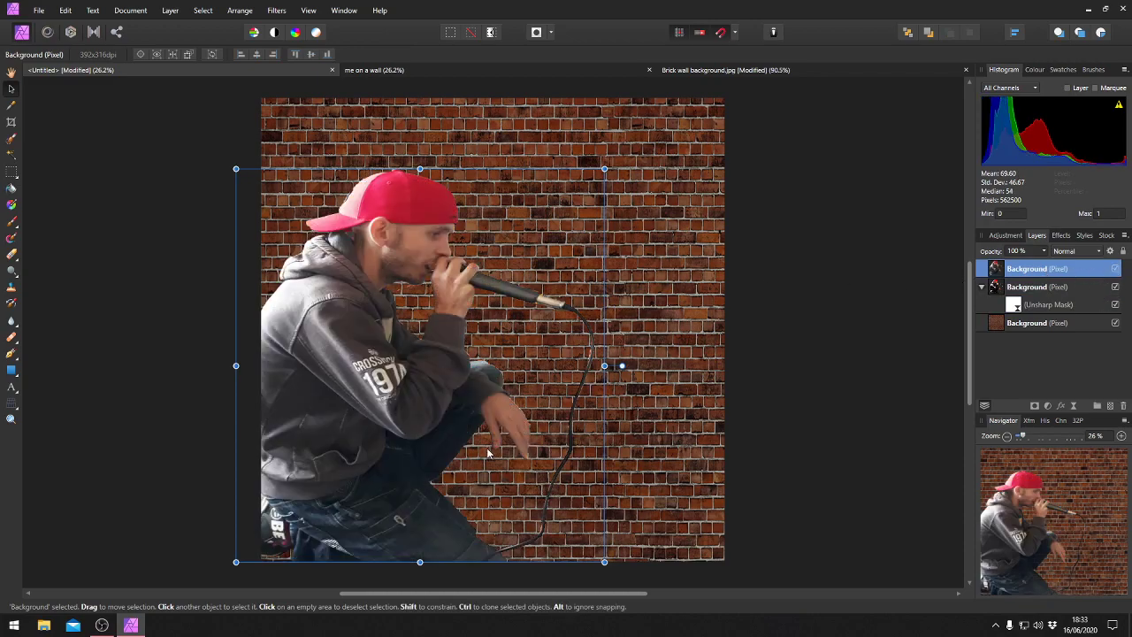
{"action": "left_click", "coordinate": [1095, 252]}
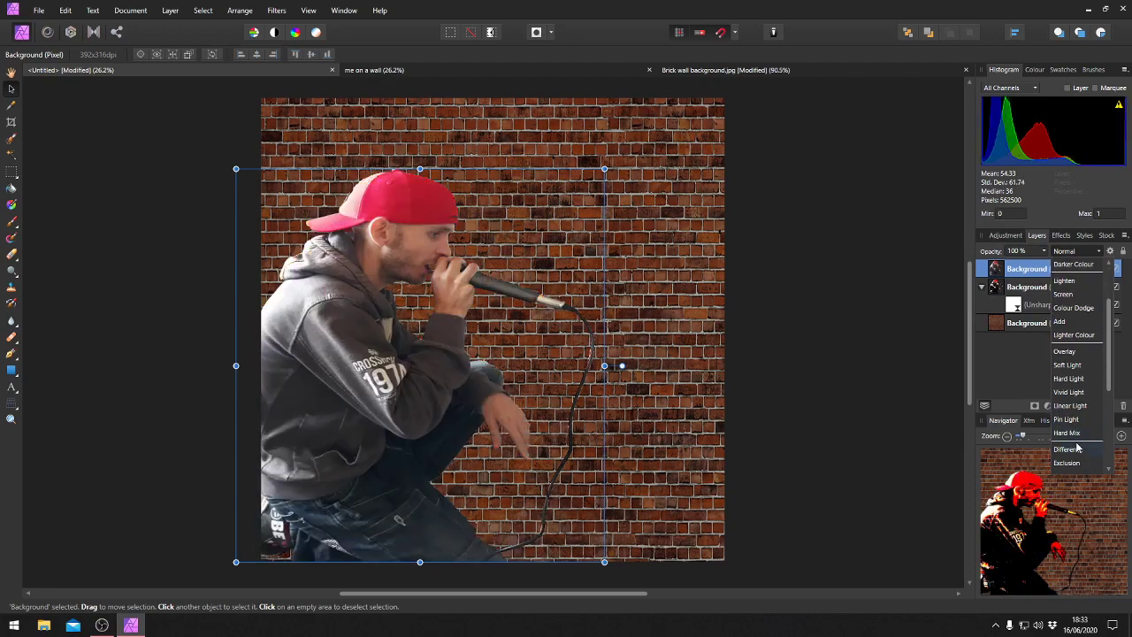
{"action": "scroll", "coordinate": [1075, 434], "scroll_direction": "down", "scroll_amount": 3}
{"action": "left_click", "coordinate": [1076, 449]}
{"action": "left_click", "coordinate": [902, 355]}
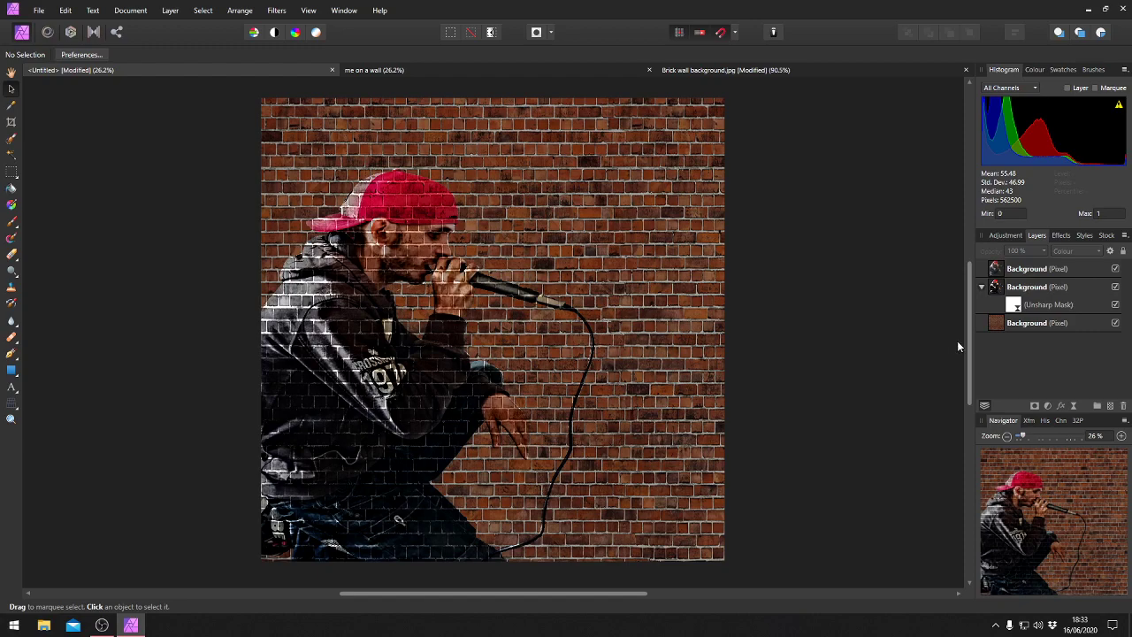
Add the 72 pt art text "C - Hatch" on the wall above and to the right of the man's head
{"action": "left_click", "coordinate": [12, 389]}
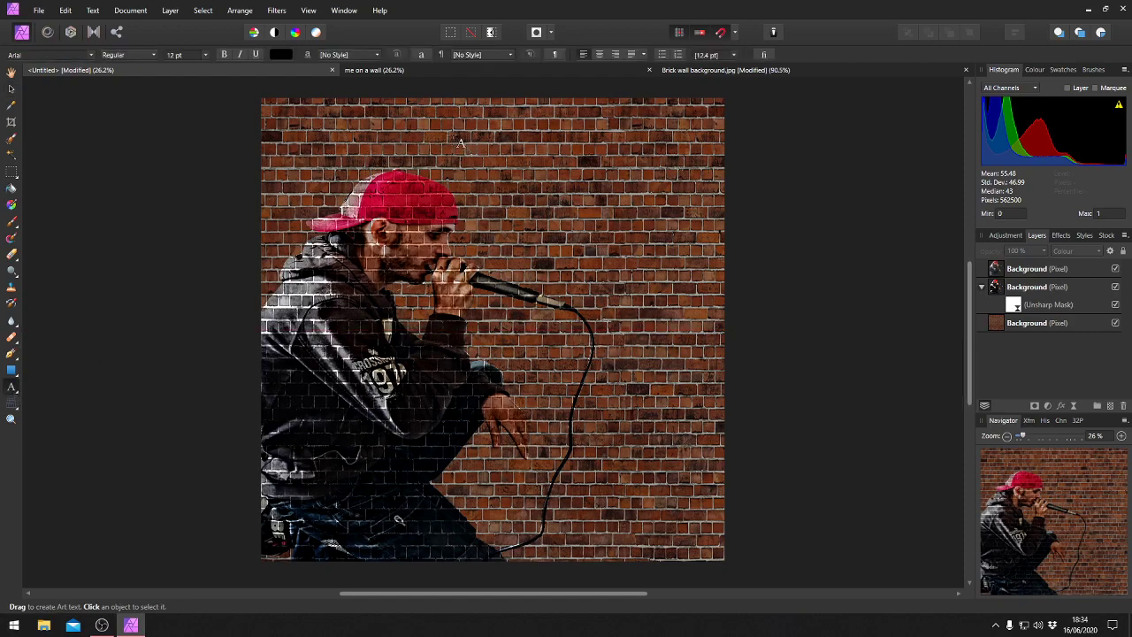
{"action": "left_click", "coordinate": [206, 58]}
{"action": "left_click", "coordinate": [175, 231]}
{"action": "left_click", "coordinate": [489, 162]}
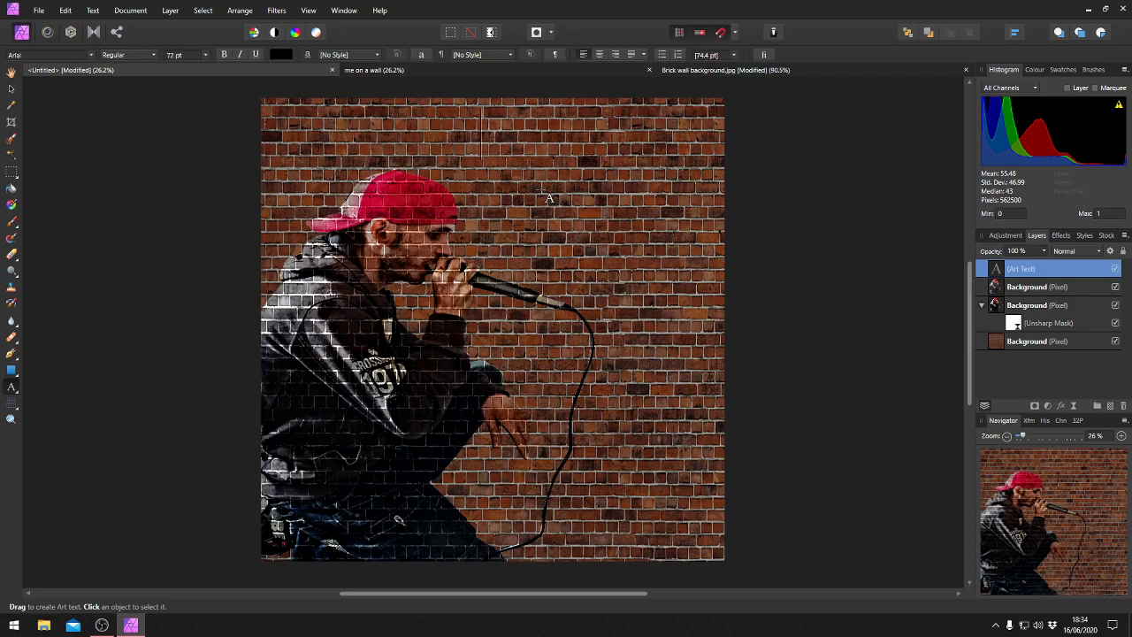
{"action": "type", "text": "C"}
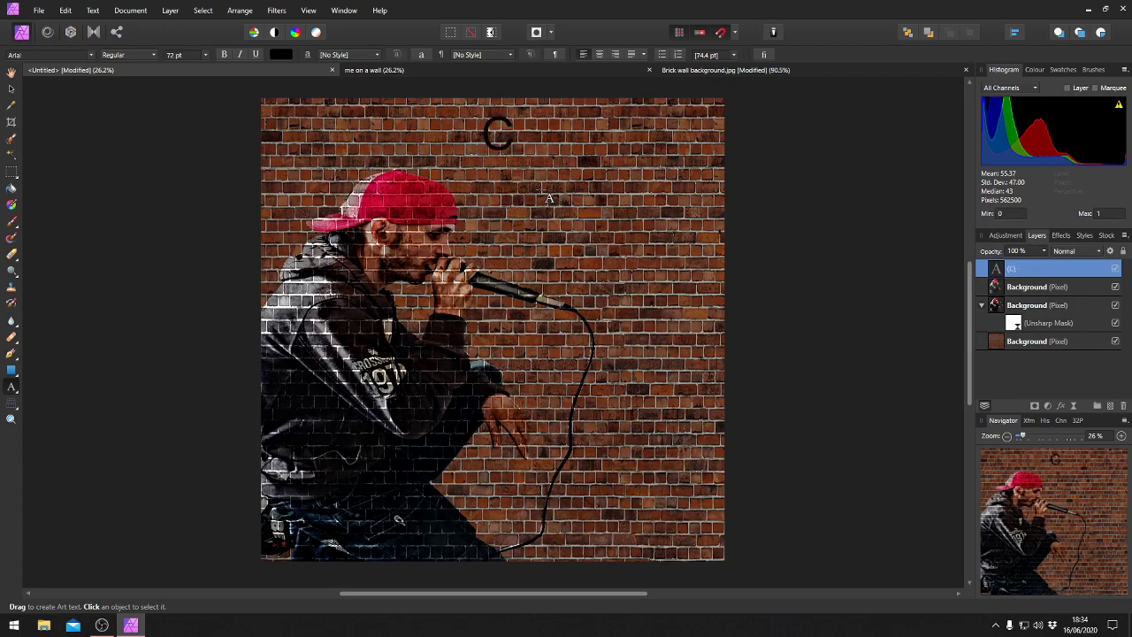
{"action": "type", "text": " - Hatch"}
{"action": "key", "text": "Escape"}
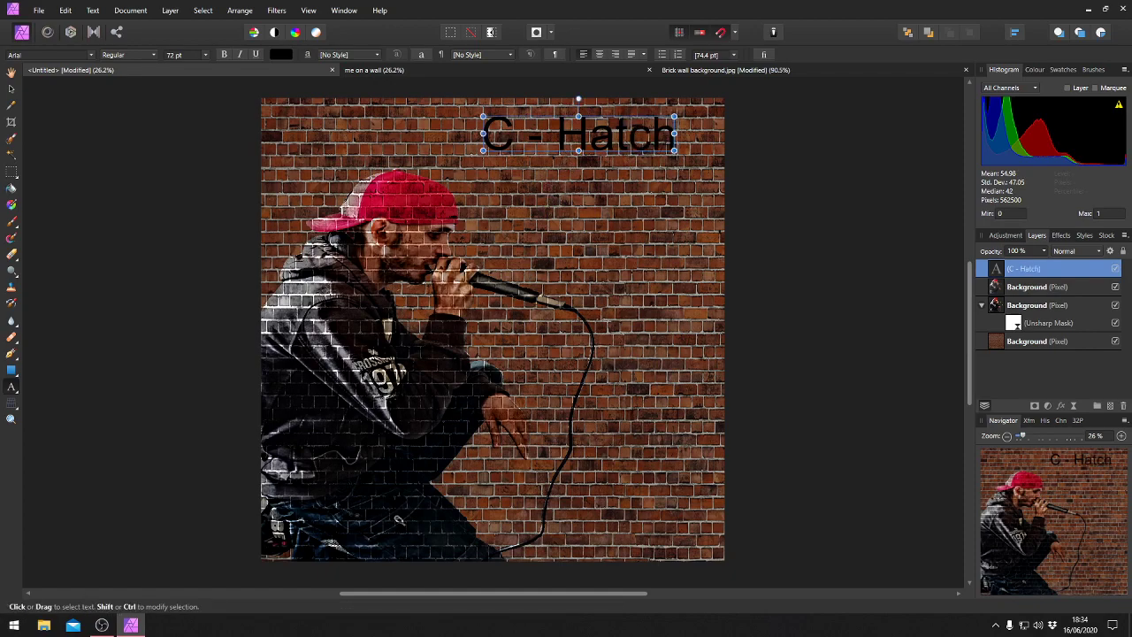
Change the font of the whole "C - Hatch" text to Himagsikan
{"action": "left_click_drag", "start_coordinate": [677, 134], "coordinate": [471, 140]}
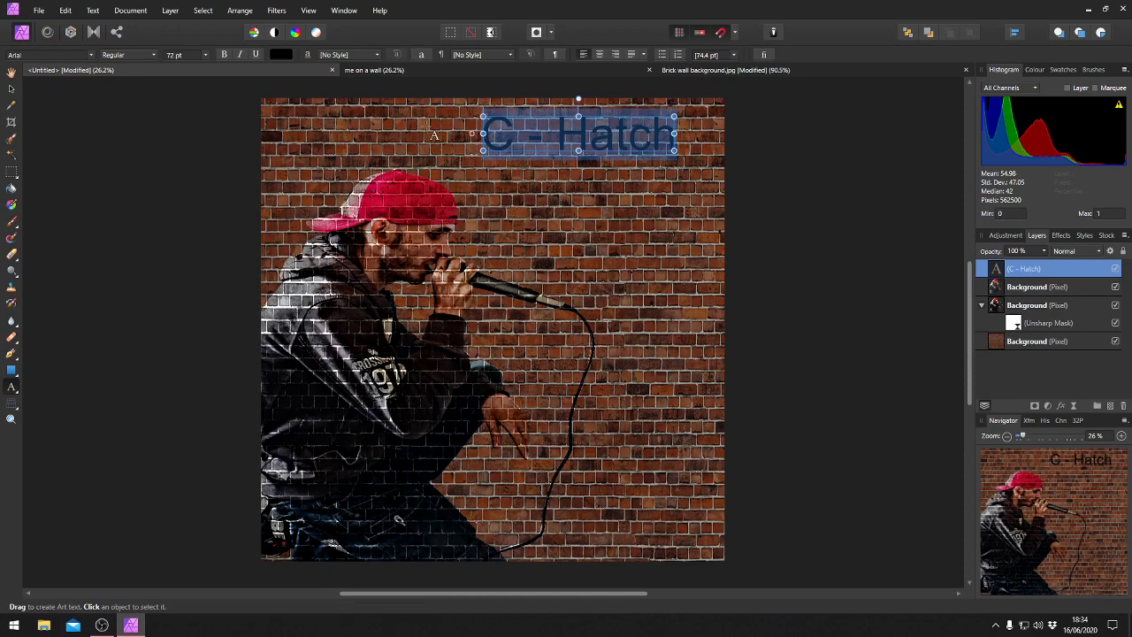
{"action": "left_click", "coordinate": [46, 55]}
{"action": "scroll", "coordinate": [89, 203], "scroll_direction": "down", "scroll_amount": 3}
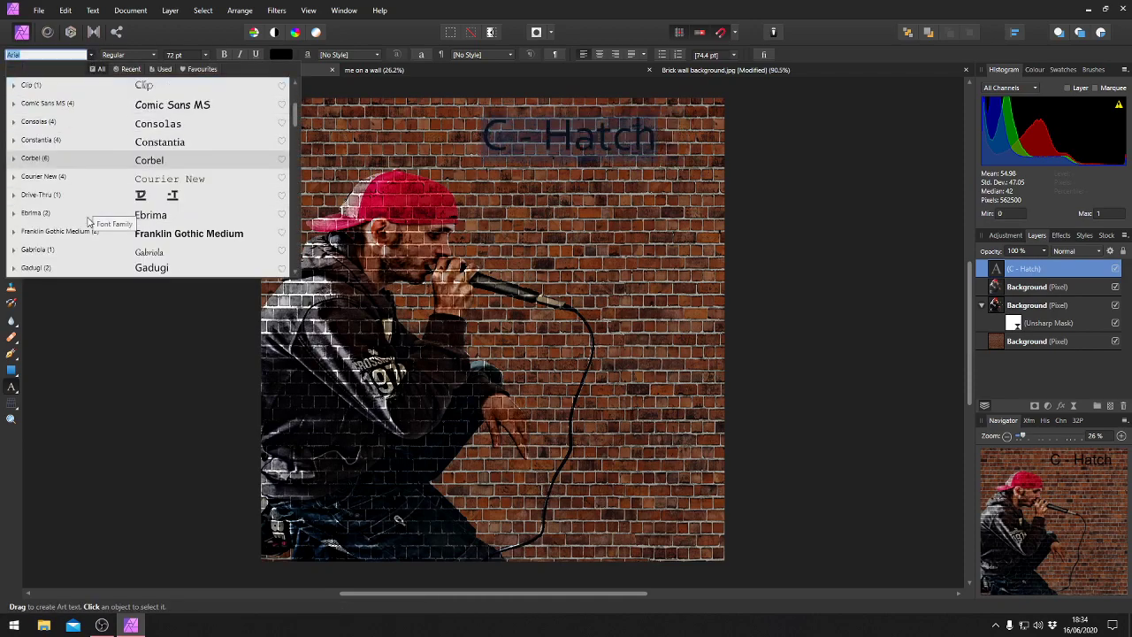
{"action": "scroll", "coordinate": [86, 217], "scroll_direction": "down", "scroll_amount": 3}
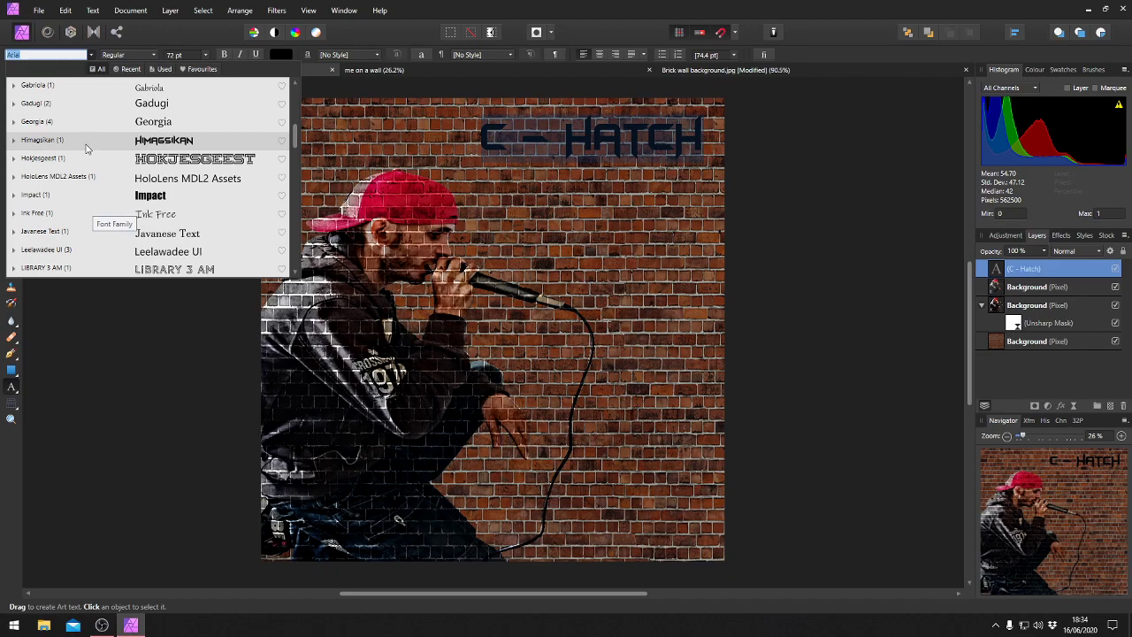
{"action": "left_click", "coordinate": [87, 148]}
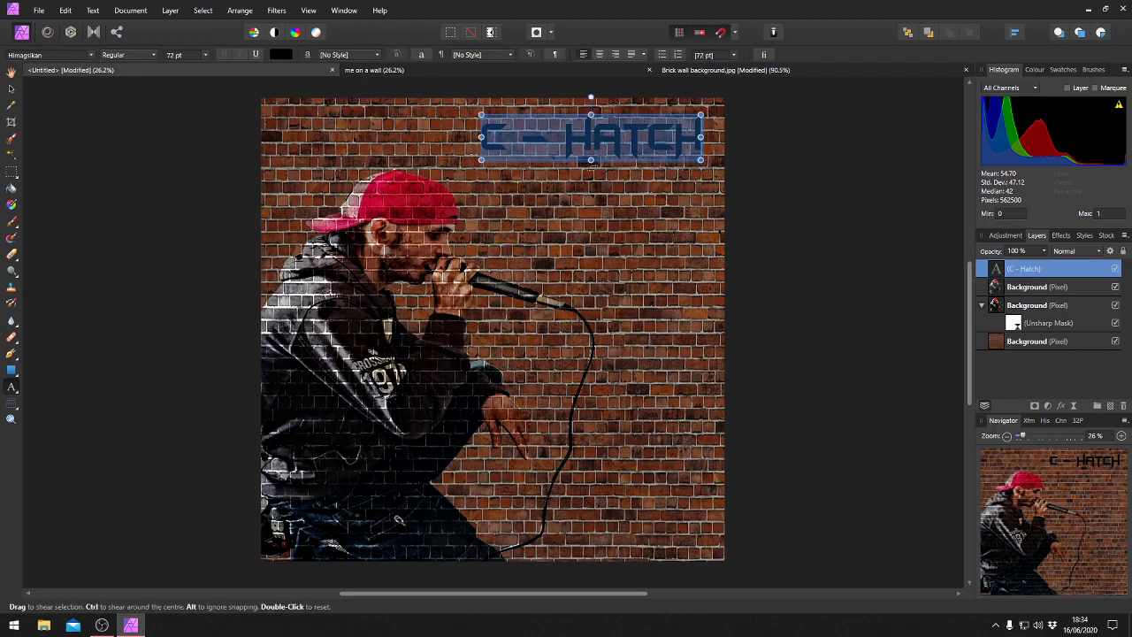
Stretch the "C - Hatch" lettering taller and slightly wider, to a text size of about 141.2 pt
{"action": "left_click_drag", "start_coordinate": [590, 160], "coordinate": [592, 184]}
{"action": "left_click_drag", "start_coordinate": [480, 148], "coordinate": [459, 148]}
{"action": "left_click_drag", "start_coordinate": [700, 148], "coordinate": [712, 149]}
{"action": "left_click_drag", "start_coordinate": [585, 184], "coordinate": [585, 203]}
{"action": "key", "text": "Escape"}
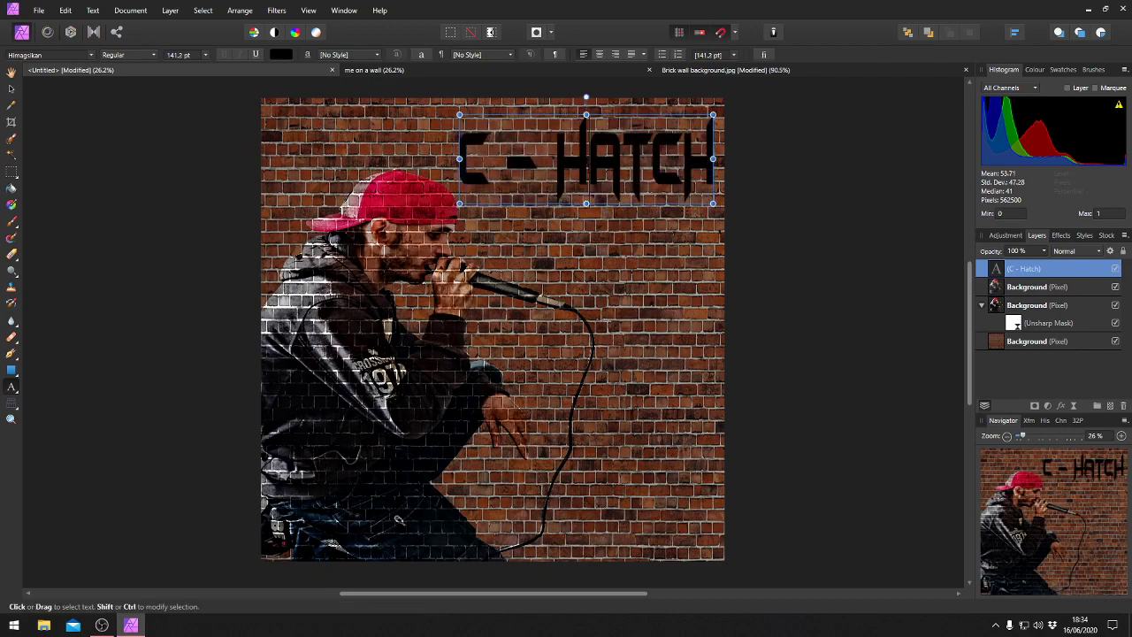
Move the "C - Hatch" lettering slightly up toward the top edge of the wall and deselect it
{"action": "left_click", "coordinate": [12, 89]}
{"action": "left_click_drag", "start_coordinate": [579, 191], "coordinate": [577, 180]}
{"action": "left_click", "coordinate": [809, 228]}
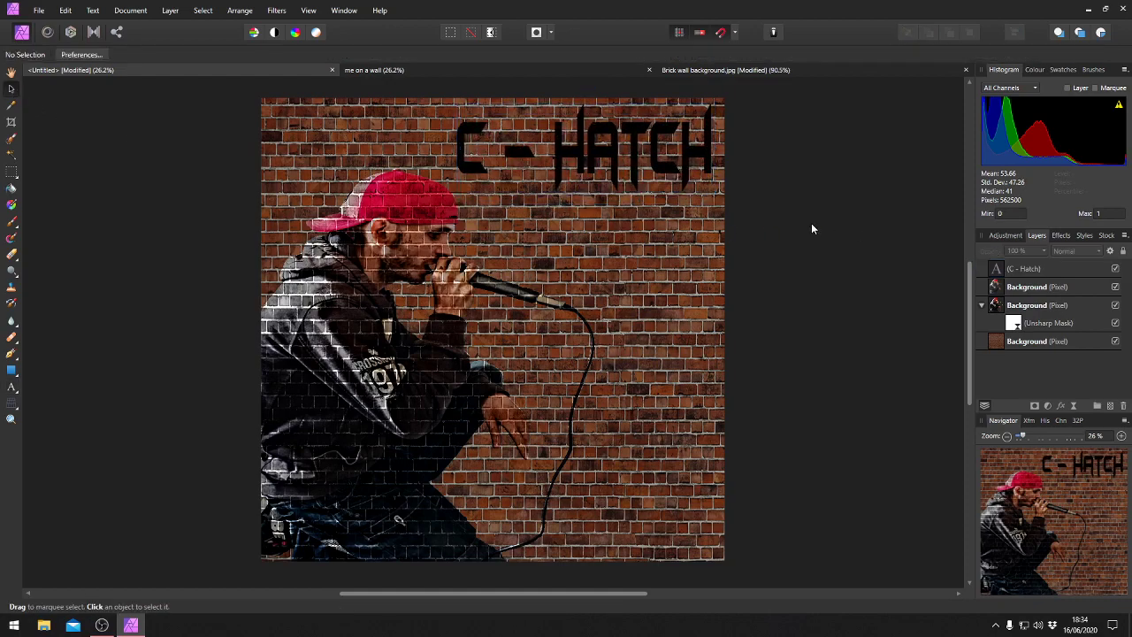
{"action": "left_click", "coordinate": [578, 154]}
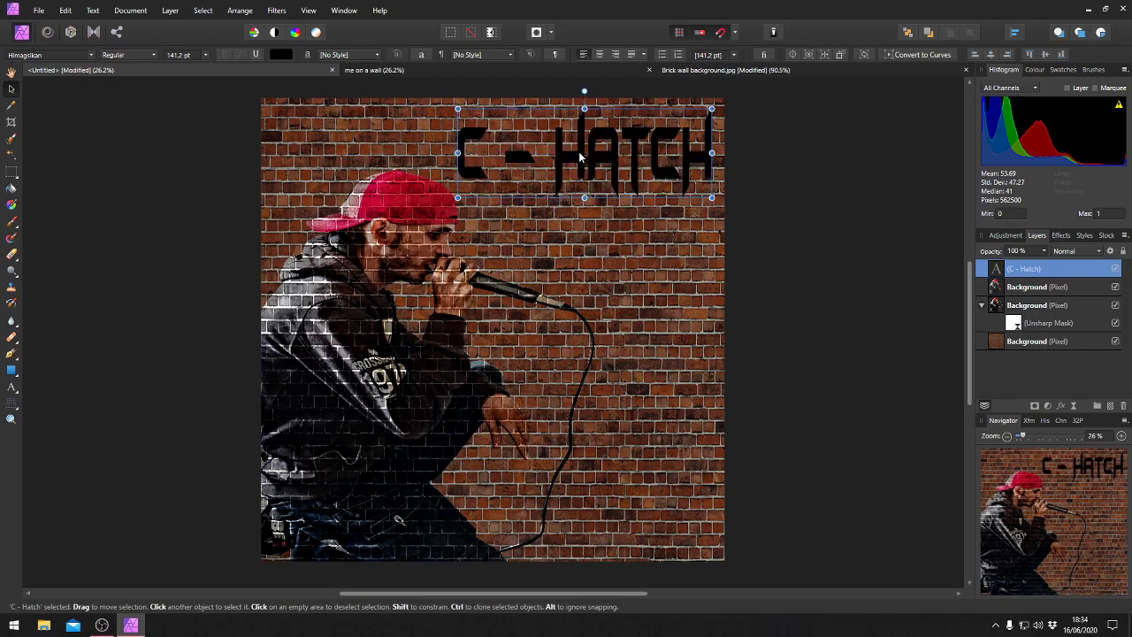
{"action": "left_click", "coordinate": [866, 190]}
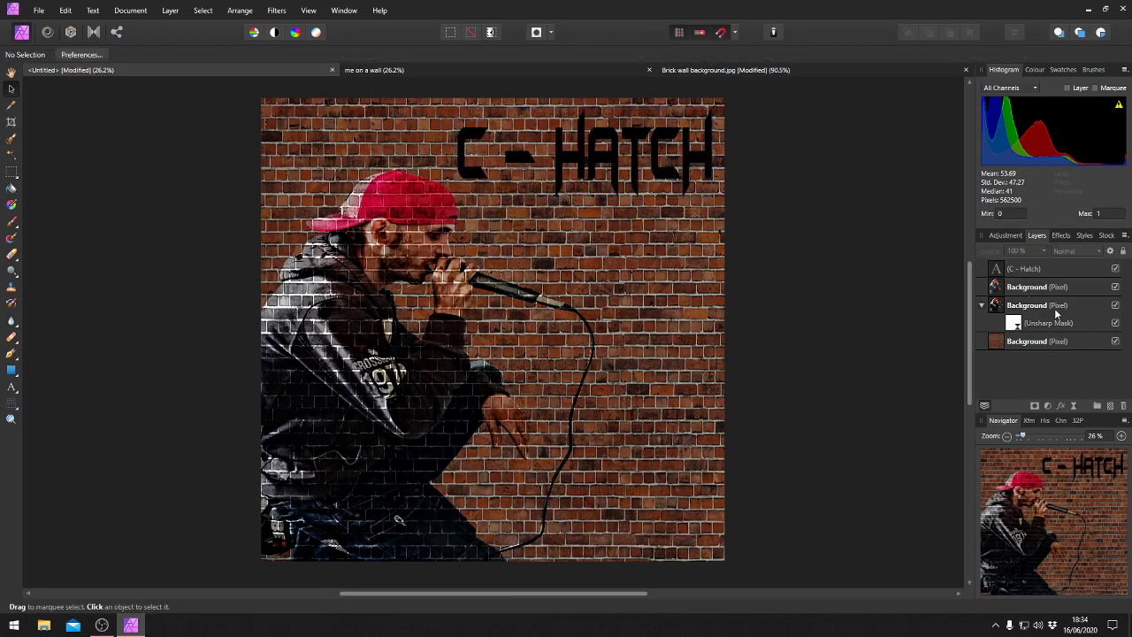
Add an Outer Shadow effect to the "C - Hatch" text layer with a 37.9 px radius and 74.4 px offset
{"action": "left_click", "coordinate": [1051, 269]}
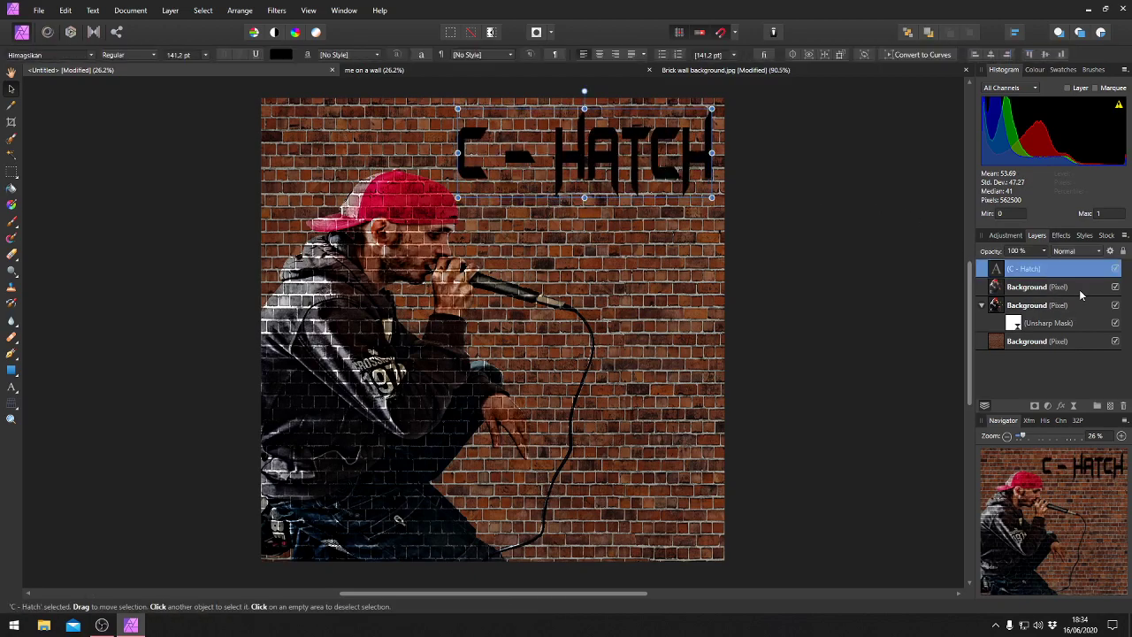
{"action": "left_click", "coordinate": [1062, 406]}
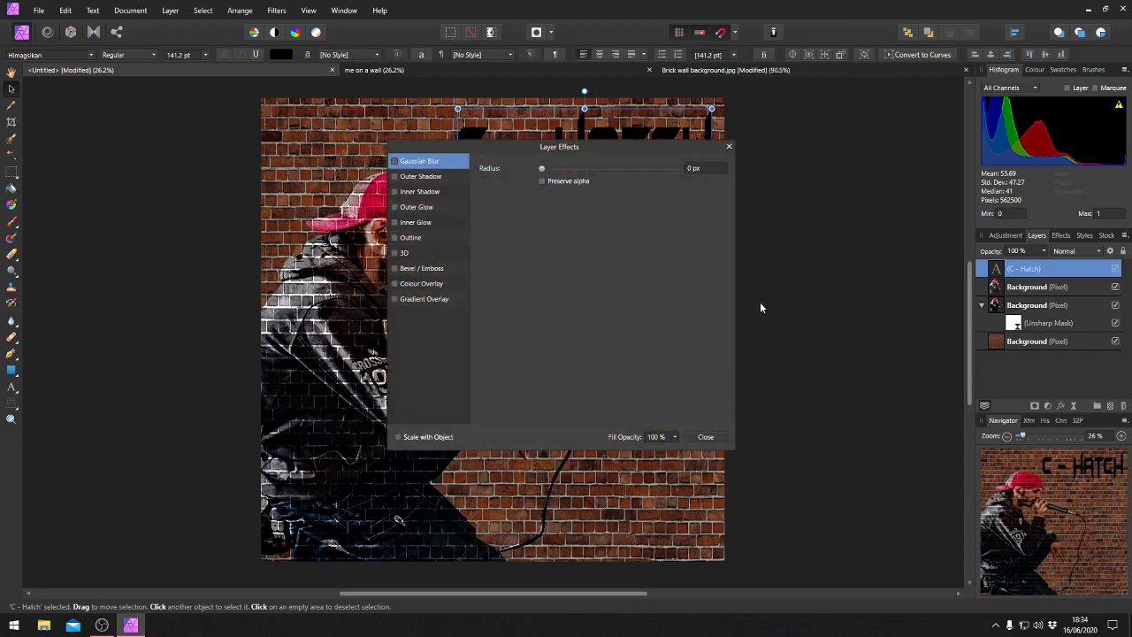
{"action": "left_click", "coordinate": [411, 179]}
{"action": "left_click", "coordinate": [395, 177]}
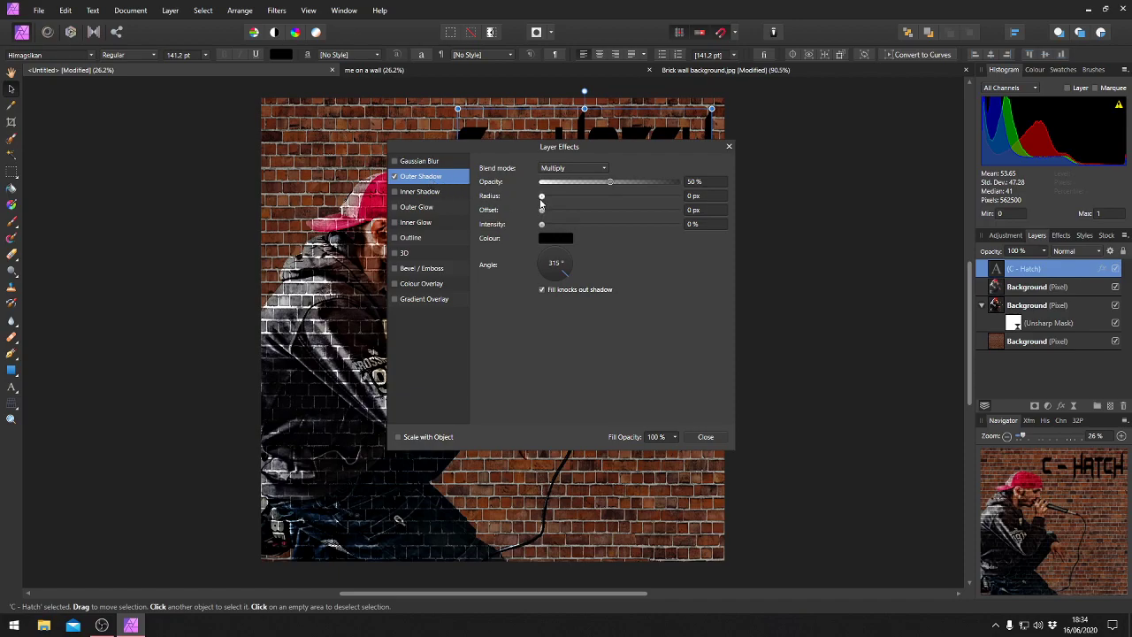
{"action": "left_click", "coordinate": [706, 197]}
{"action": "type", "text": "37.9"}
{"action": "left_click", "coordinate": [692, 210]}
{"action": "type", "text": "74.4"}
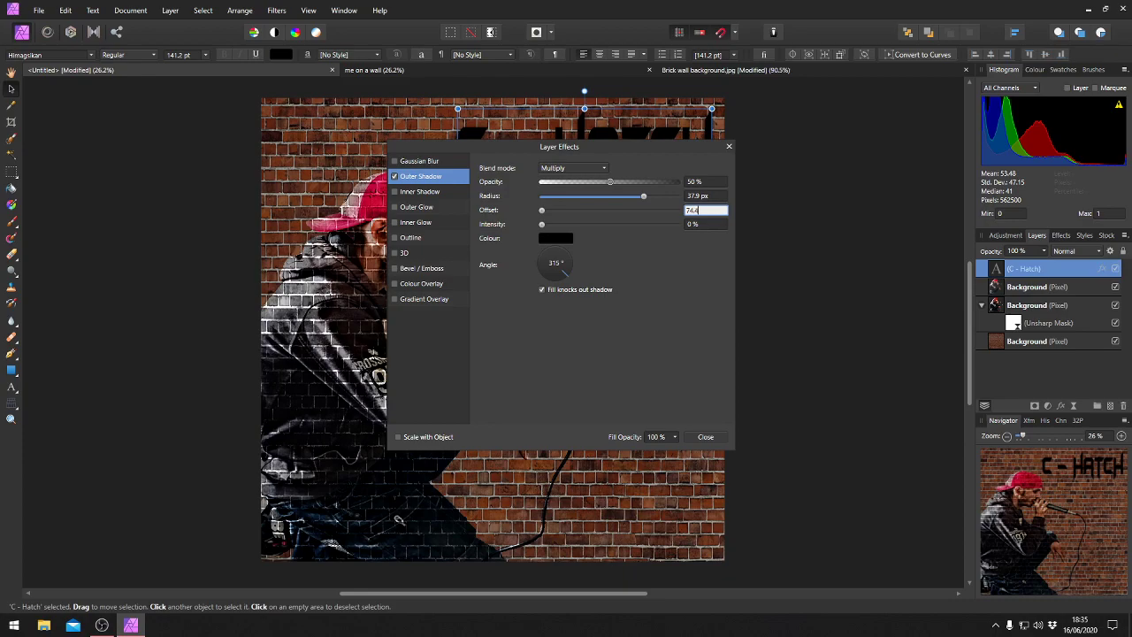
{"action": "key", "text": "Return"}
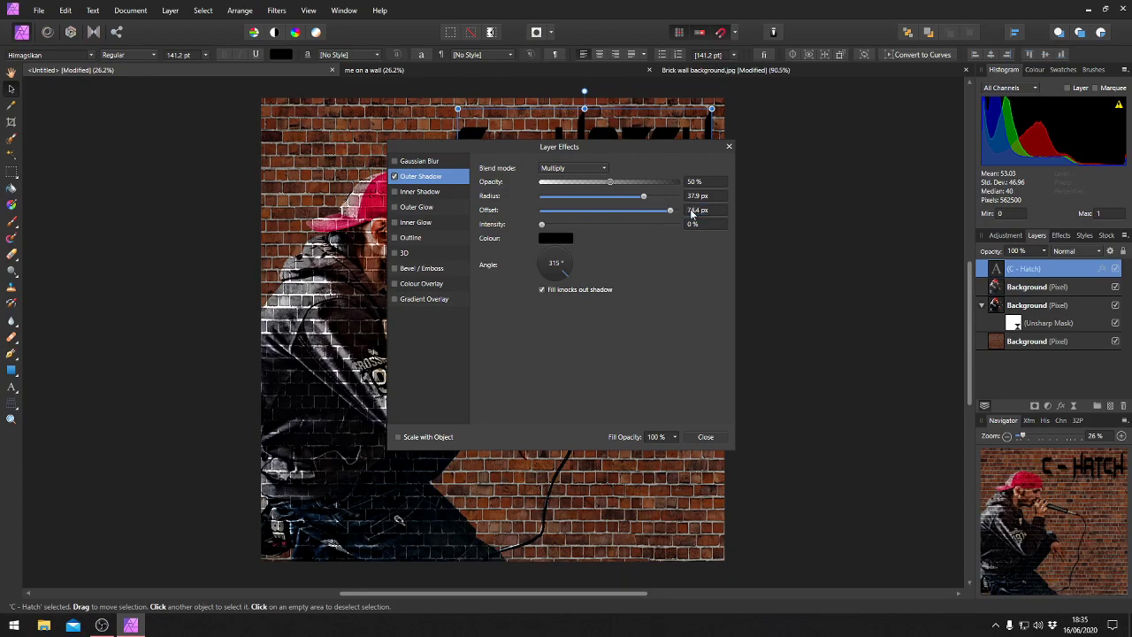
Add an Inner Shadow effect with a 3 px radius to the "C - Hatch" lettering
{"action": "left_click", "coordinate": [443, 195]}
{"action": "left_click", "coordinate": [395, 191]}
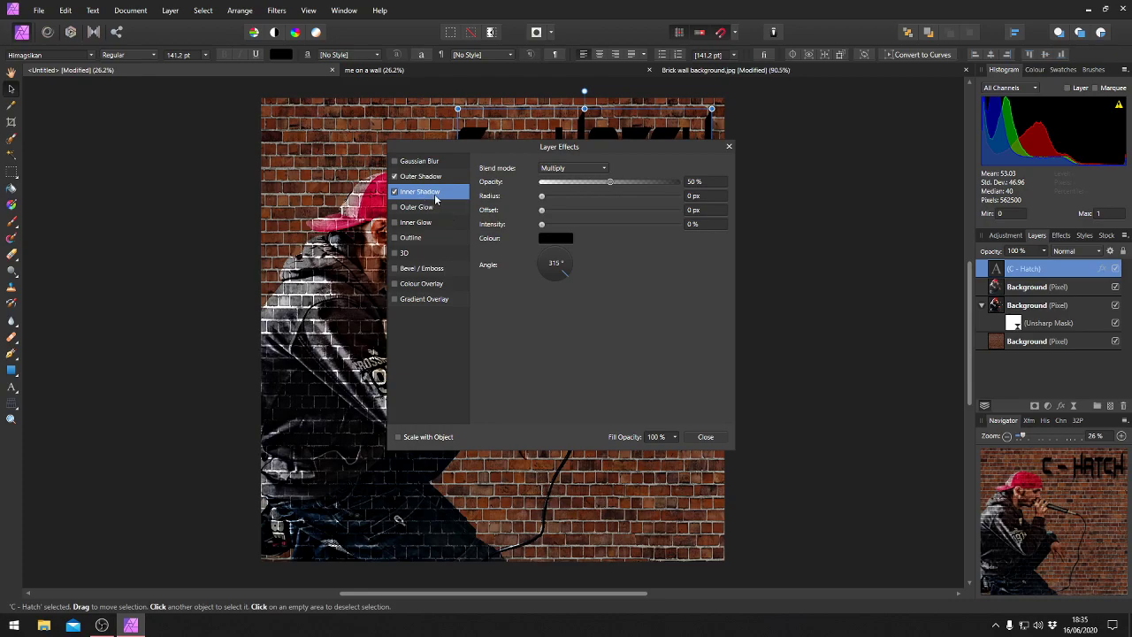
{"action": "left_click", "coordinate": [701, 197]}
{"action": "type", "text": "3"}
{"action": "key", "text": "Return"}
Add a red Outer Glow effect with an 8.3 px radius to the "C - Hatch" lettering
{"action": "left_click", "coordinate": [442, 211]}
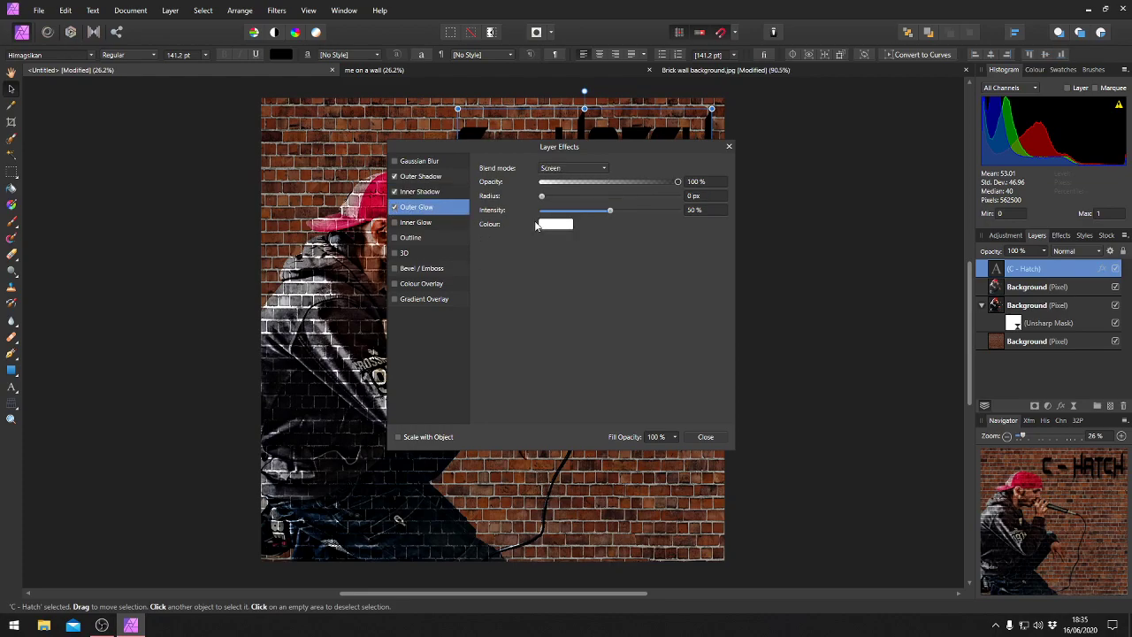
{"action": "left_click", "coordinate": [688, 197]}
{"action": "type", "text": "8.3"}
{"action": "key", "text": "Return"}
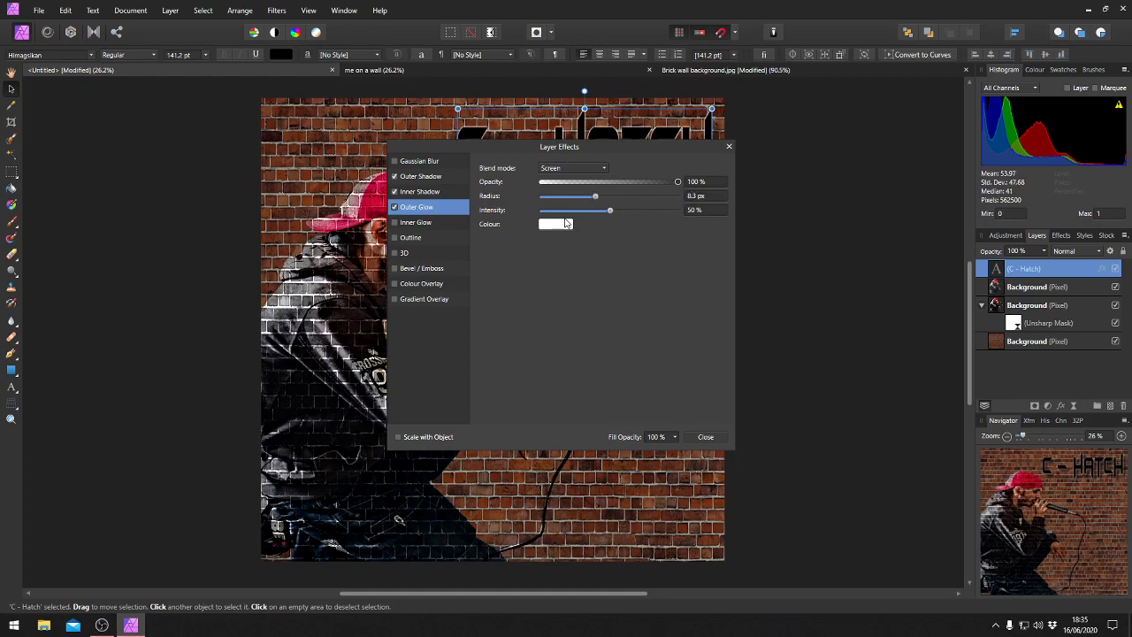
{"action": "left_click", "coordinate": [563, 223]}
{"action": "left_click", "coordinate": [622, 328]}
{"action": "left_click_drag", "start_coordinate": [623, 328], "coordinate": [627, 326]}
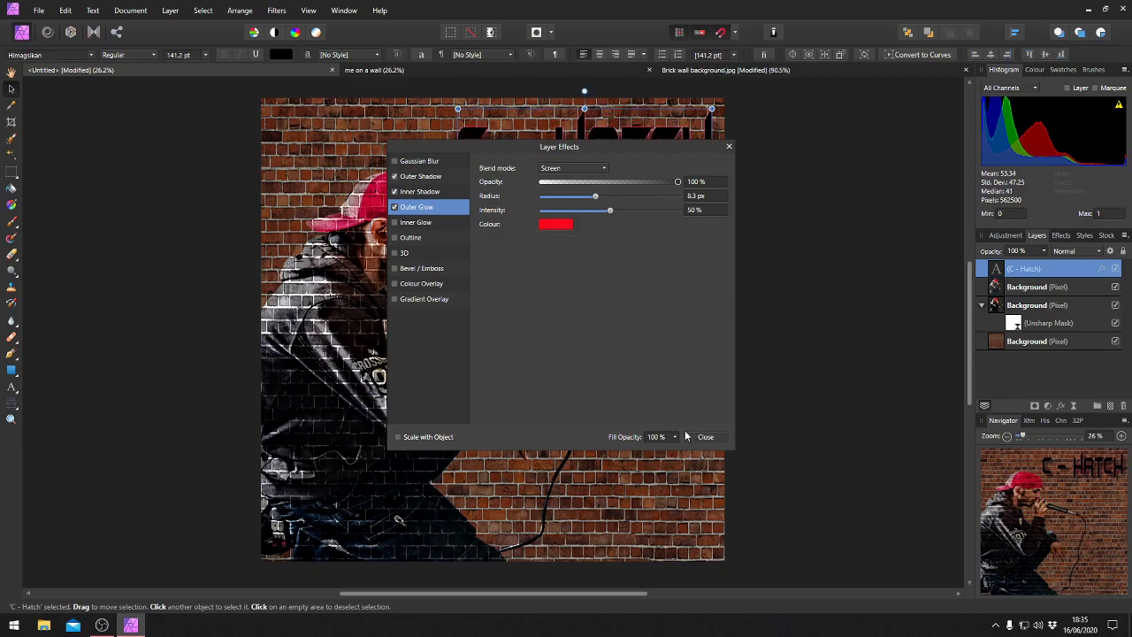
Add a red Inner Glow effect with a 6 px radius to the "C - Hatch" lettering
{"action": "left_click", "coordinate": [414, 228]}
{"action": "left_click", "coordinate": [395, 222]}
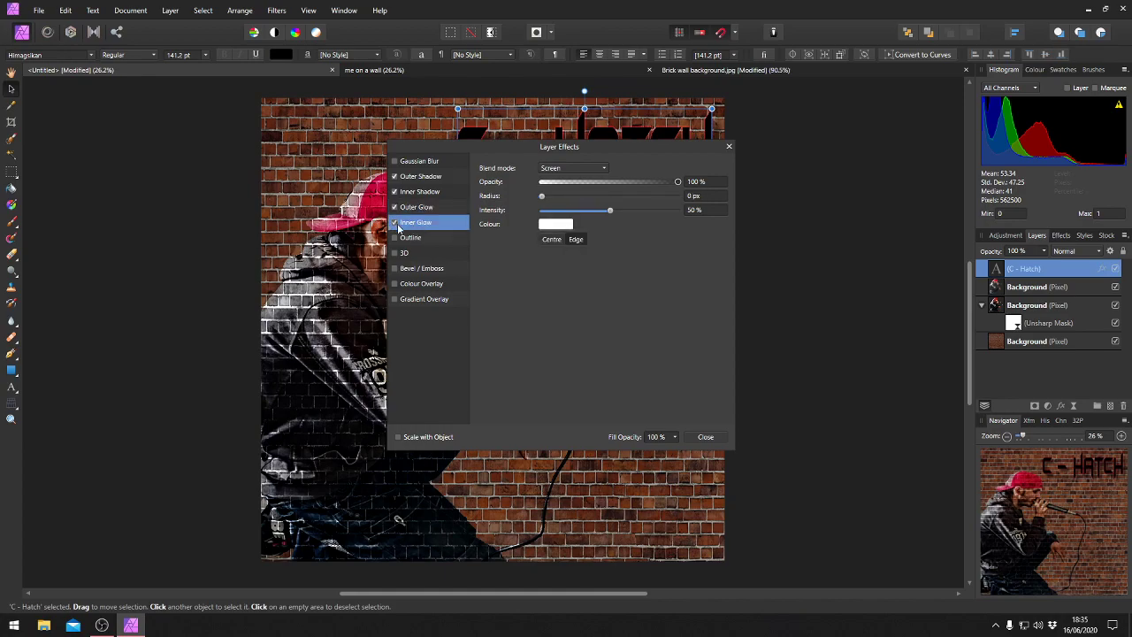
{"action": "left_click", "coordinate": [562, 227]}
{"action": "left_click_drag", "start_coordinate": [620, 325], "coordinate": [630, 325]}
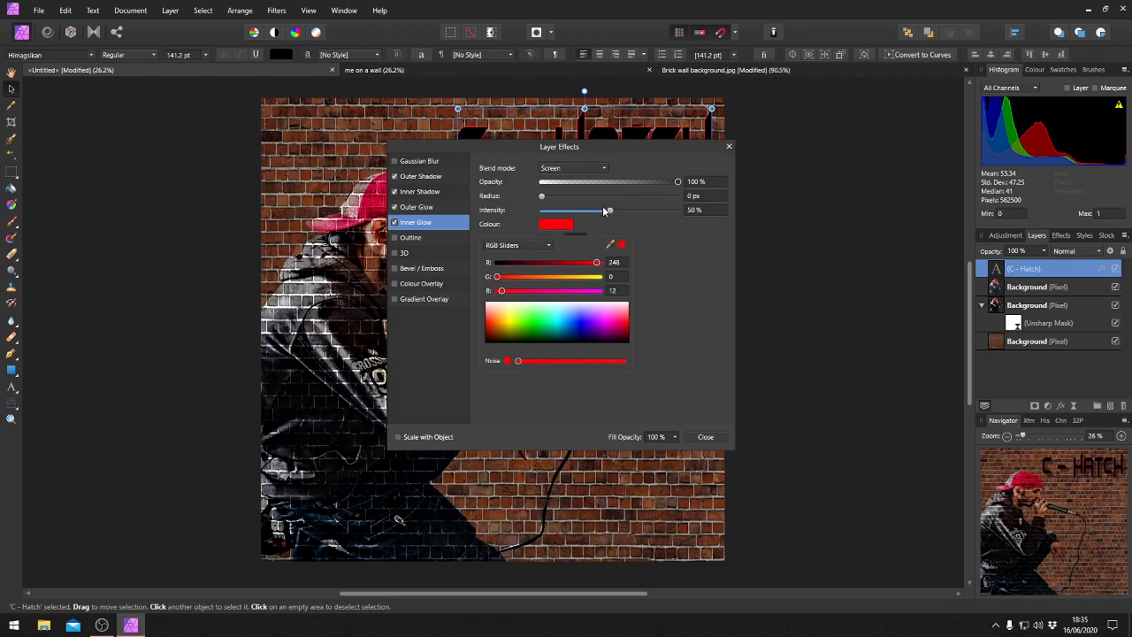
{"action": "left_click", "coordinate": [703, 196]}
{"action": "type", "text": "6"}
{"action": "key", "text": "Return"}
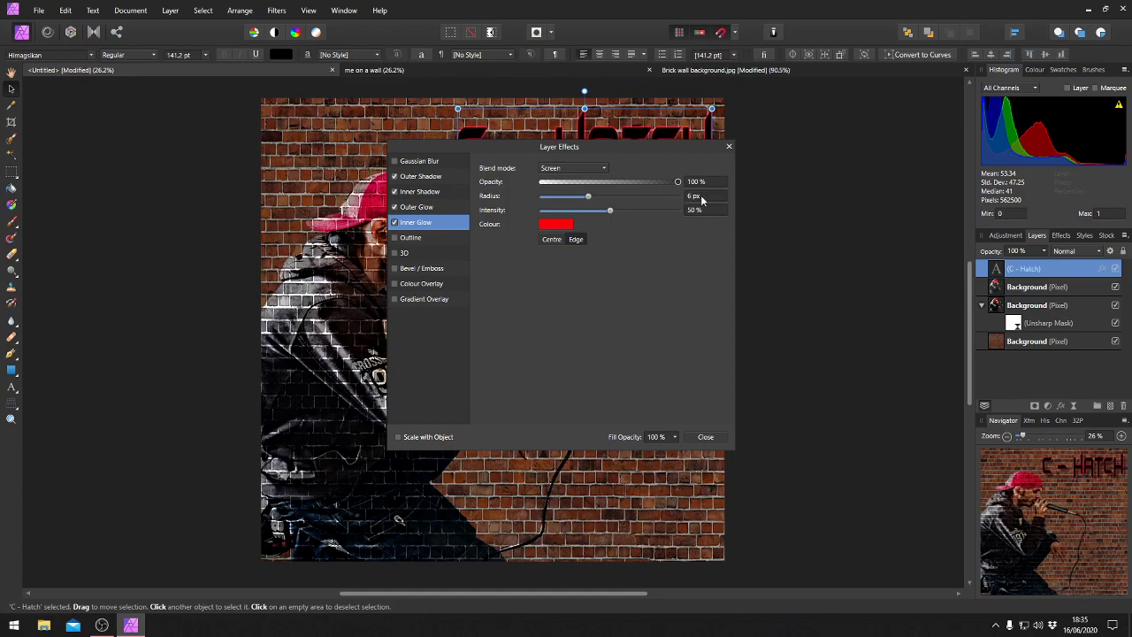
Add a 3D effect with a 36.7 px radius to the lettering and close the layer effects
{"action": "left_click", "coordinate": [405, 254]}
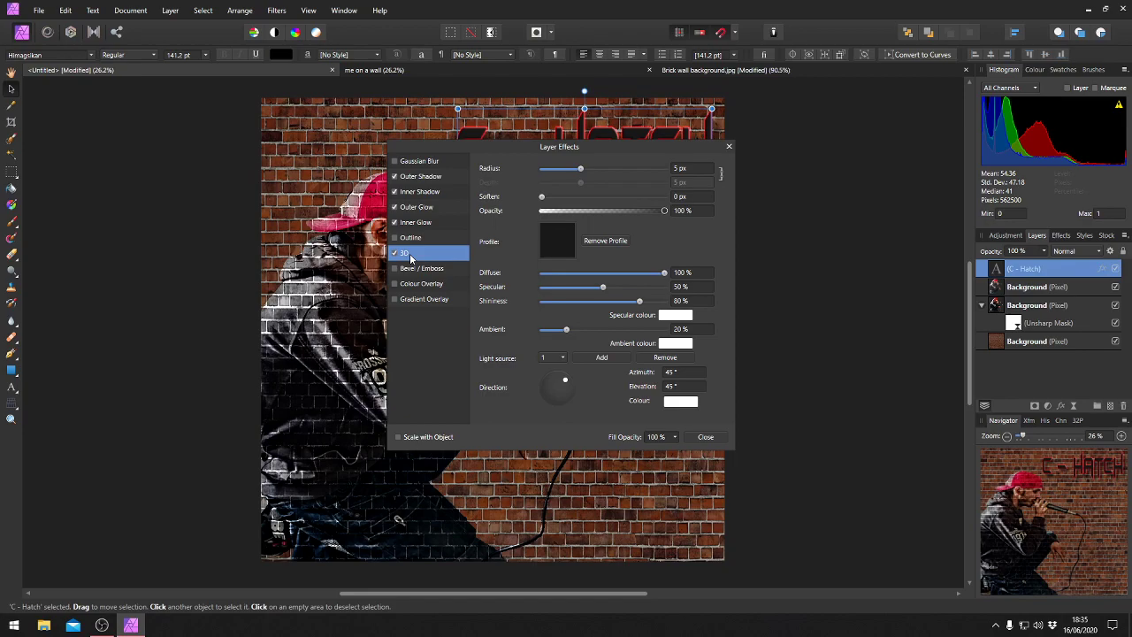
{"action": "left_click", "coordinate": [678, 168]}
{"action": "type", "text": "36.7"}
{"action": "key", "text": "Return"}
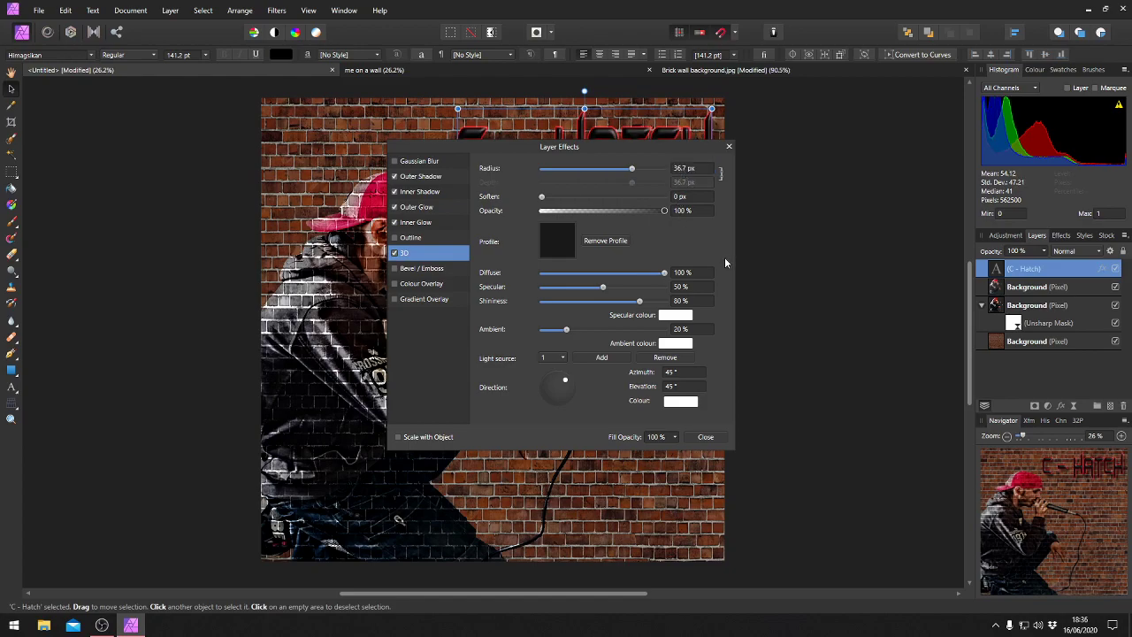
{"action": "left_click", "coordinate": [704, 437]}
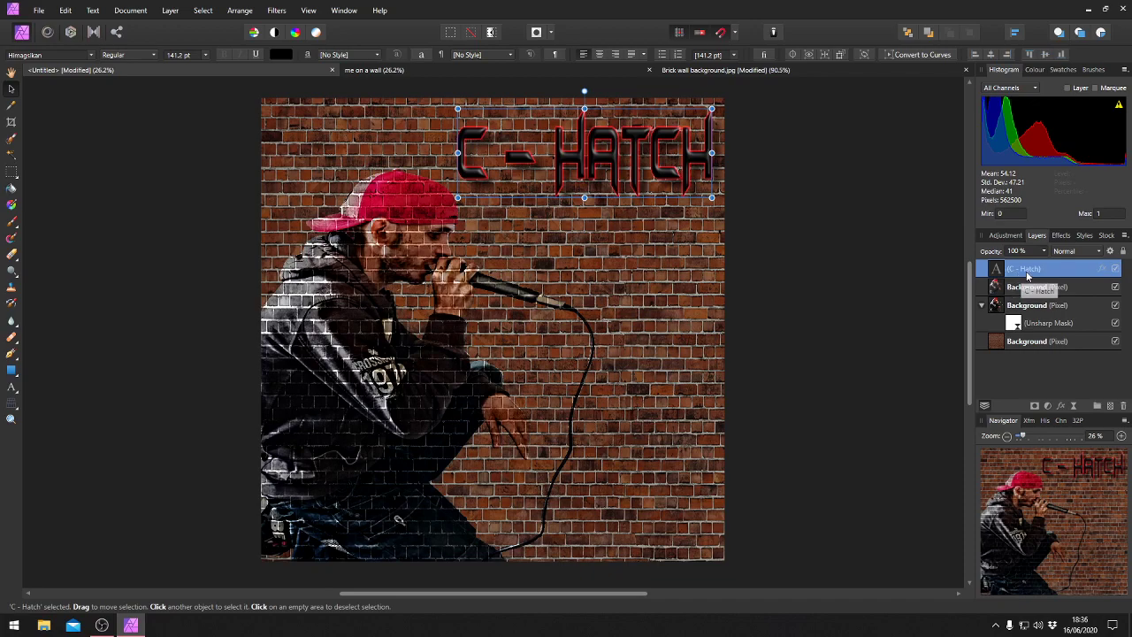
Apply a live Unsharp Mask filter to the "C - Hatch" layer with radius 100 px and factor 4
{"action": "left_click", "coordinate": [1075, 406]}
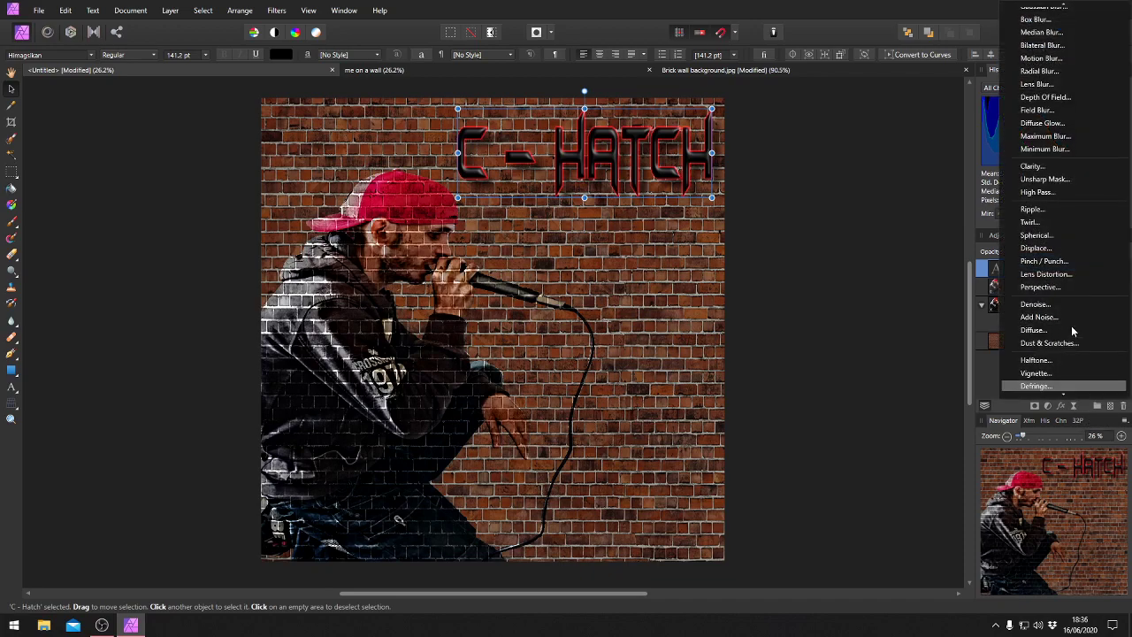
{"action": "left_click", "coordinate": [1081, 181]}
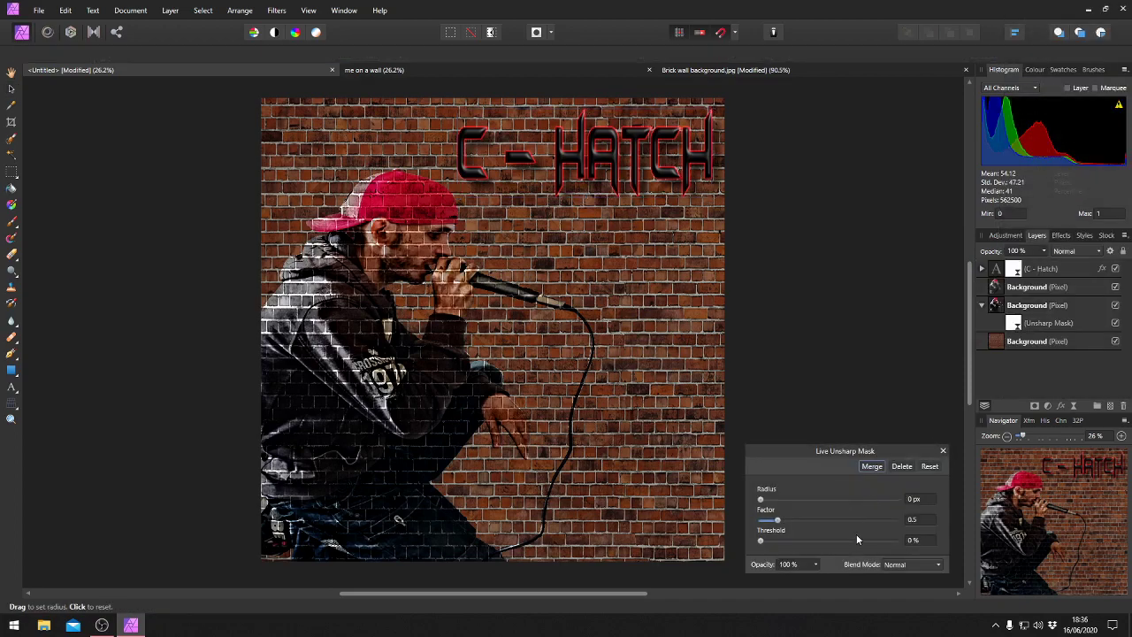
{"action": "left_click_drag", "start_coordinate": [761, 499], "coordinate": [898, 500]}
{"action": "left_click_drag", "start_coordinate": [777, 520], "coordinate": [933, 524]}
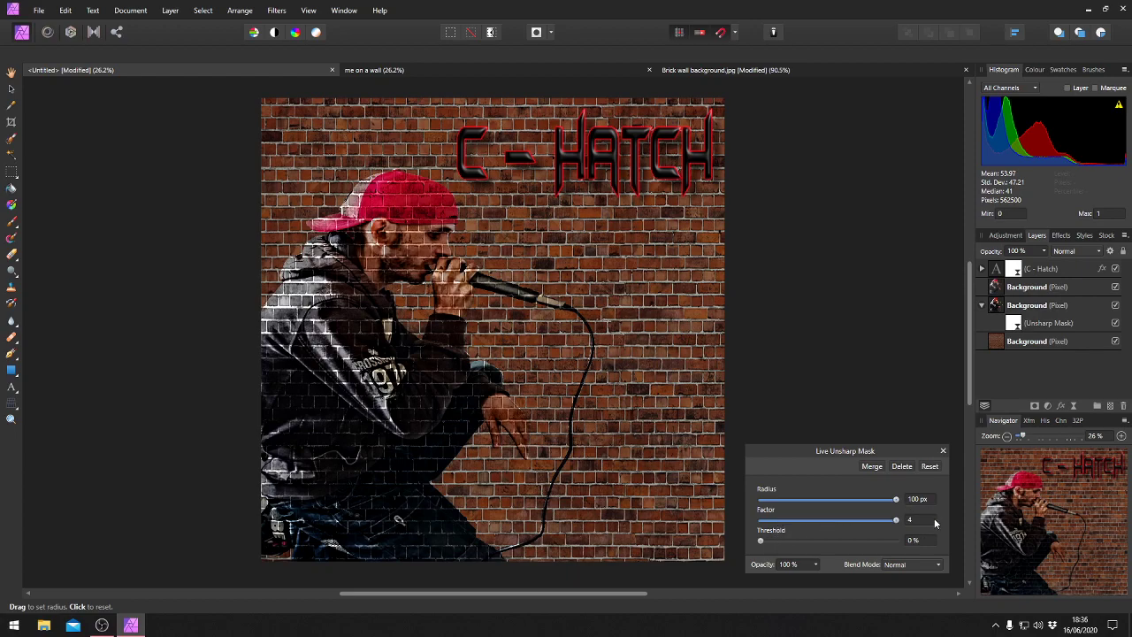
{"action": "left_click", "coordinate": [939, 451]}
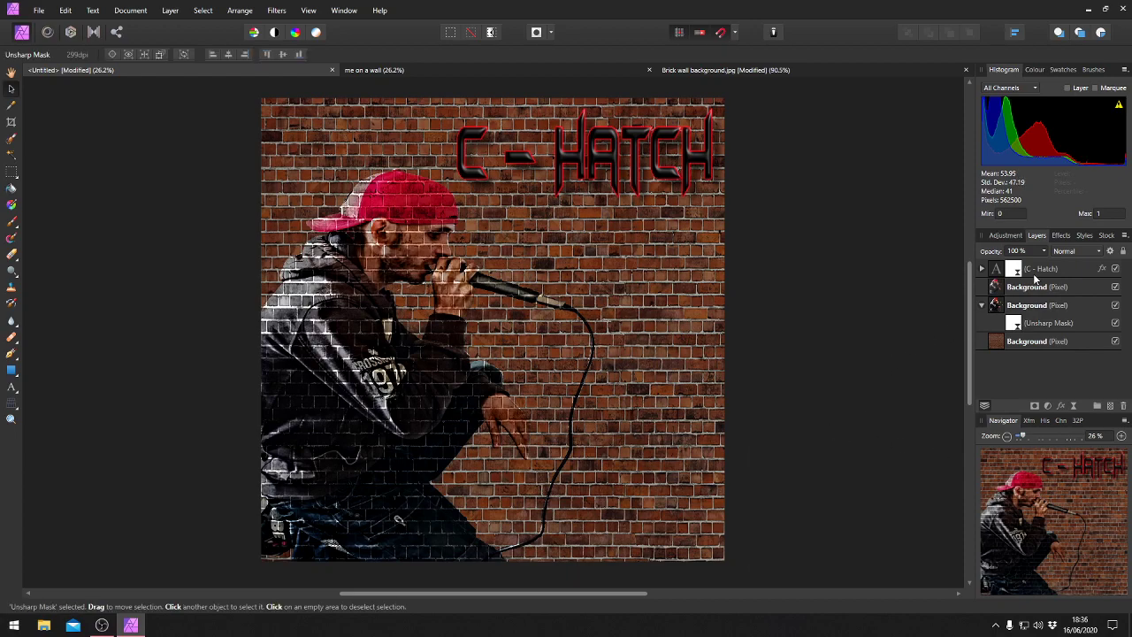
Expand the "C - Hatch" text layer and set its blend mode to Overlay
{"action": "left_click", "coordinate": [1032, 274]}
{"action": "left_click", "coordinate": [982, 270]}
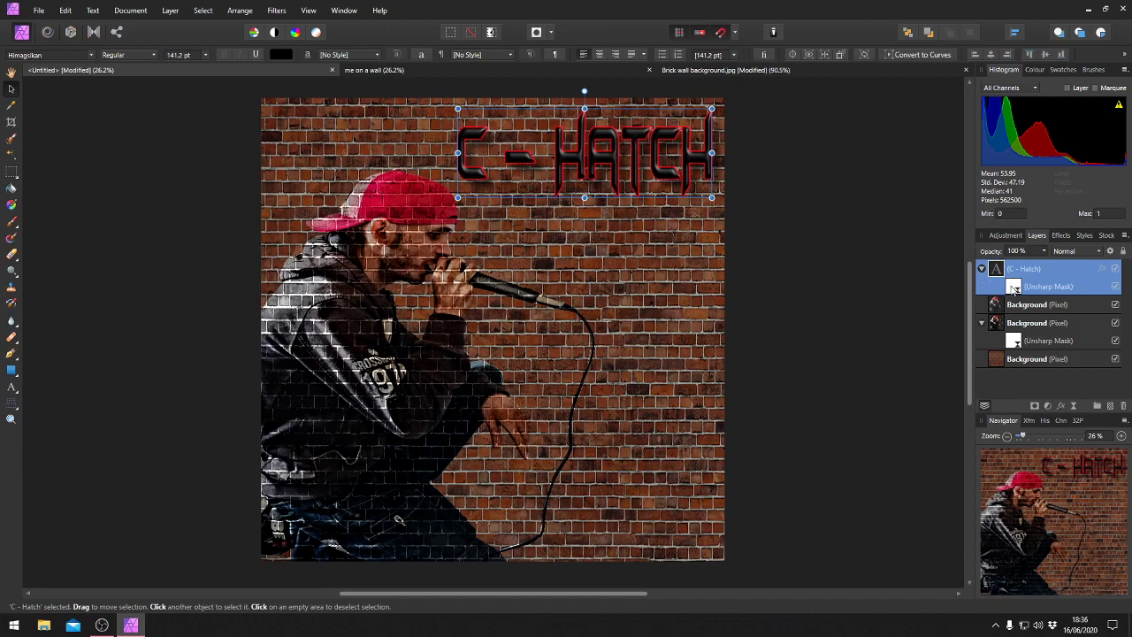
{"action": "left_click", "coordinate": [1015, 287]}
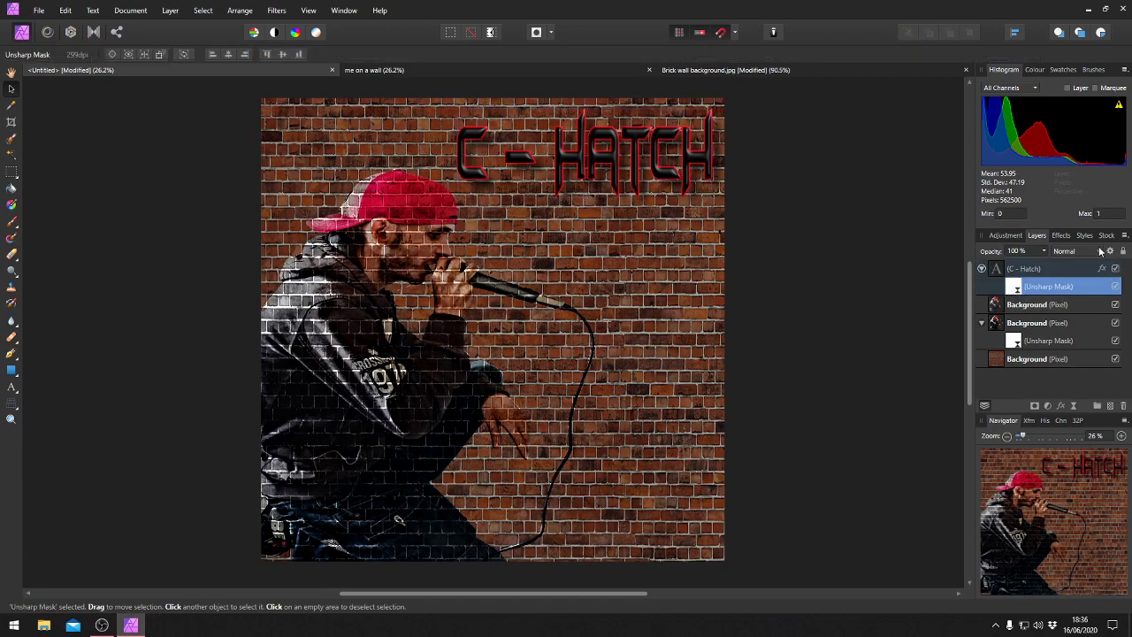
{"action": "left_click", "coordinate": [1098, 251]}
{"action": "left_click", "coordinate": [1080, 421]}
{"action": "left_click", "coordinate": [1032, 273]}
{"action": "left_click", "coordinate": [1096, 252]}
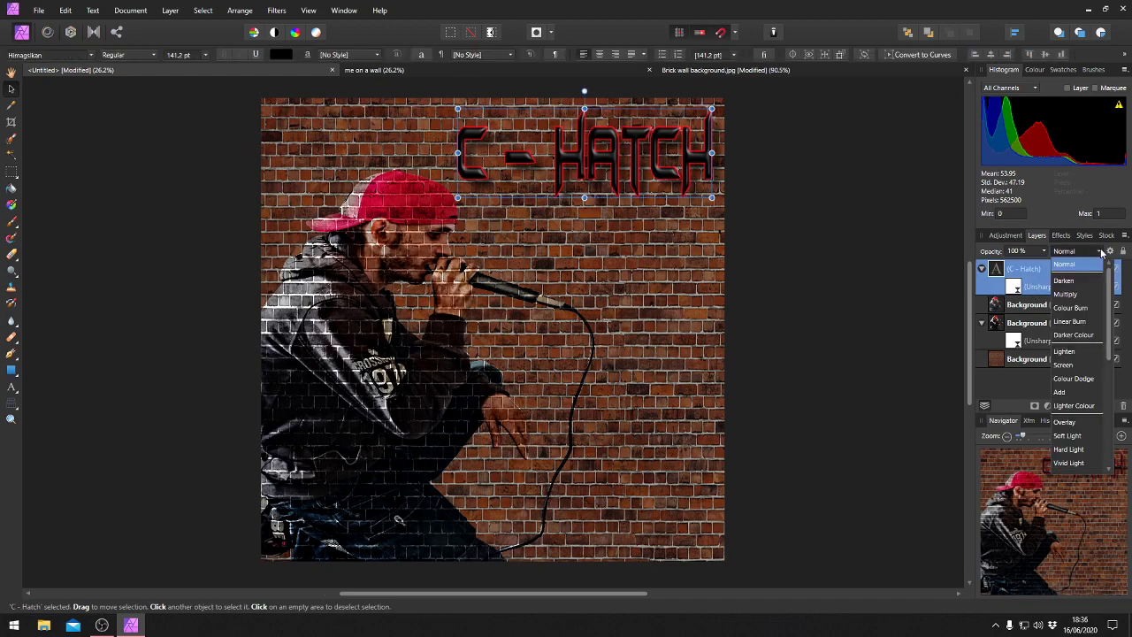
{"action": "left_click", "coordinate": [1065, 422]}
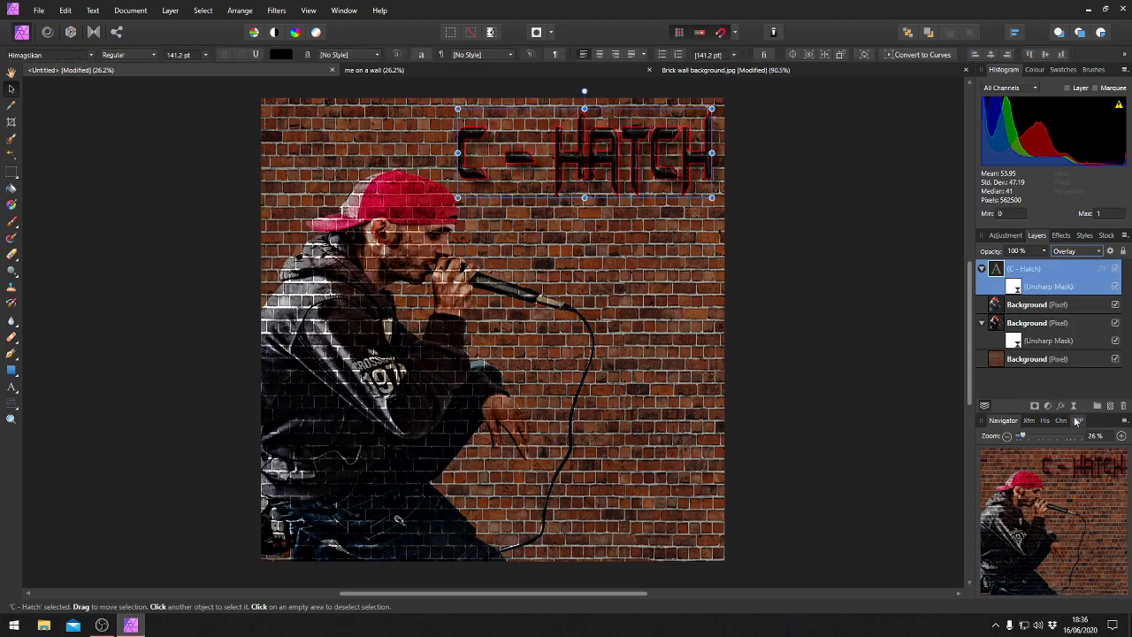
Duplicate the "C - Hatch" layer and delete the Unsharp Mask from the upper copy
{"action": "right_click", "coordinate": [1046, 277]}
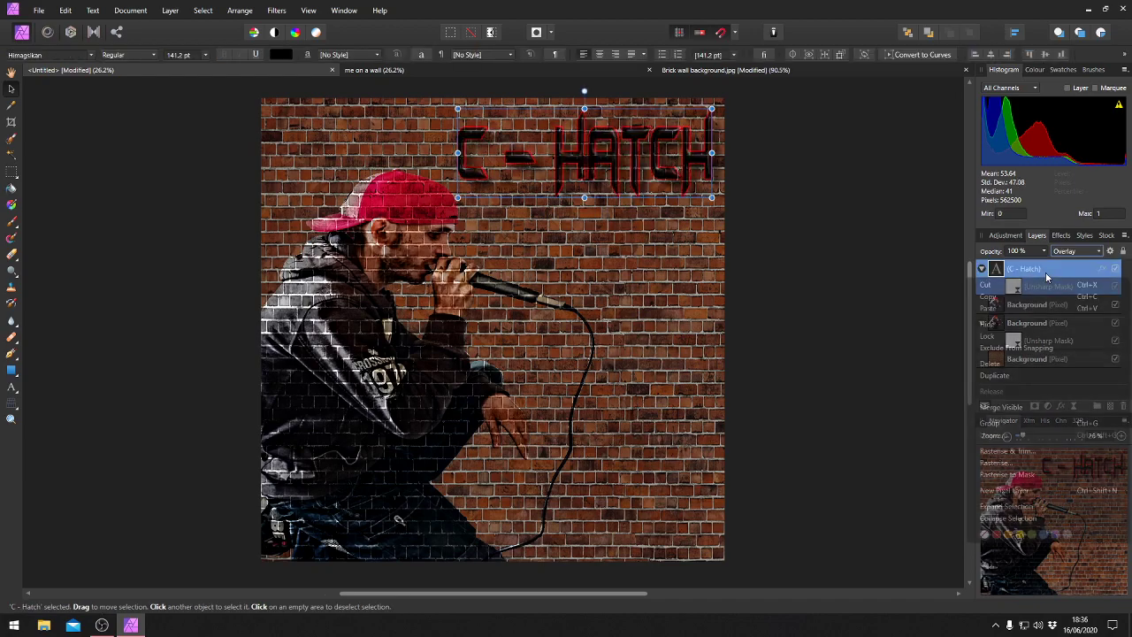
{"action": "left_click", "coordinate": [1026, 375]}
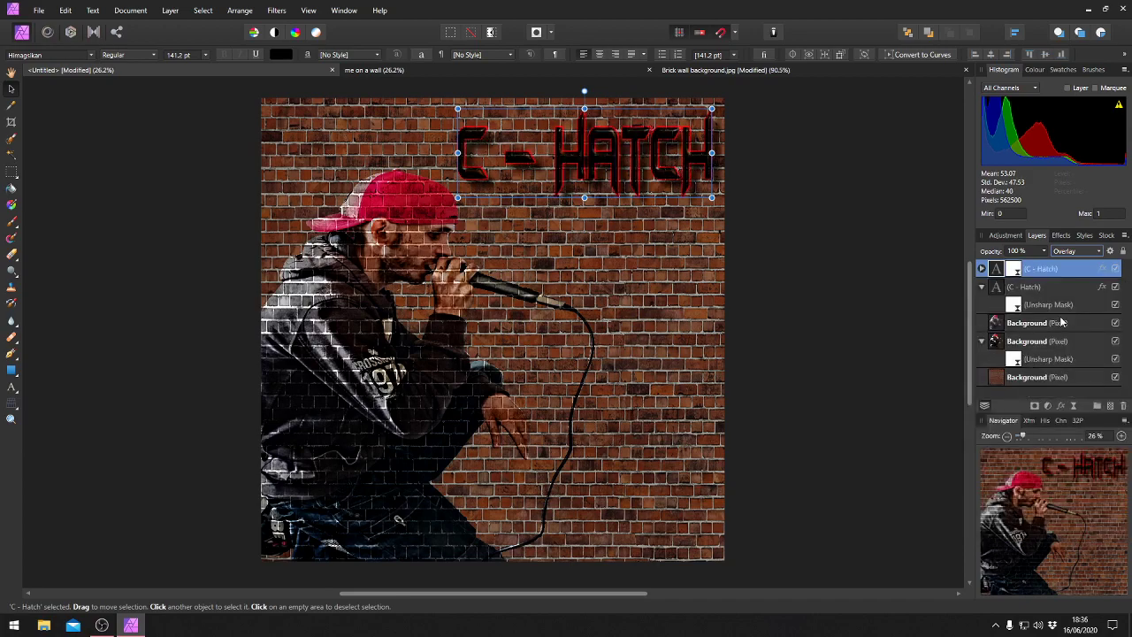
{"action": "left_click", "coordinate": [981, 268]}
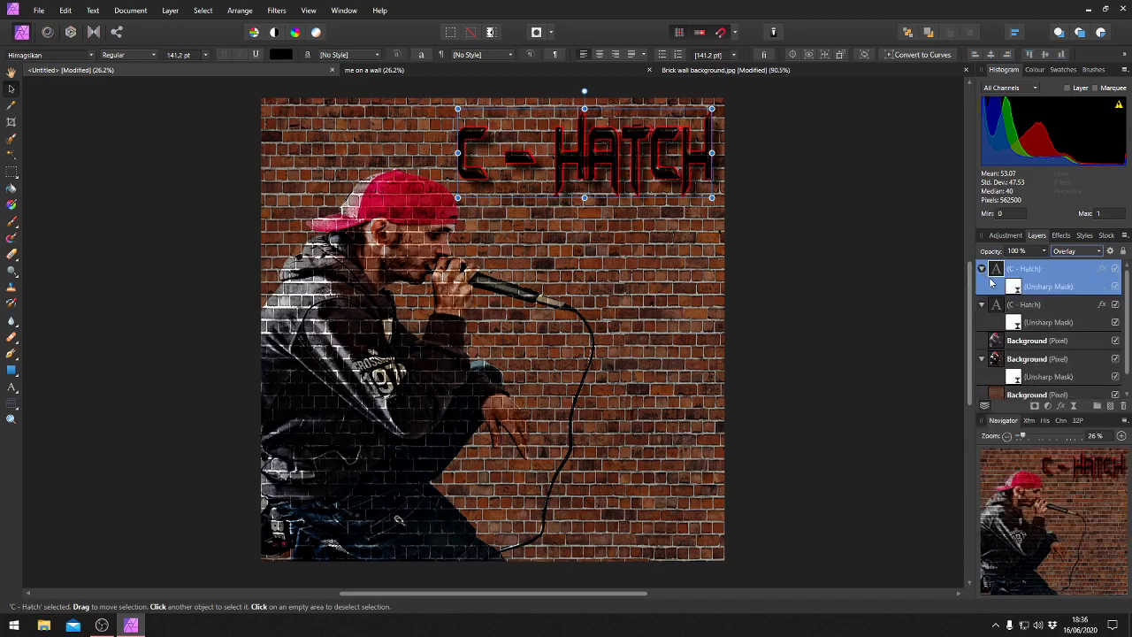
{"action": "left_click", "coordinate": [1015, 286]}
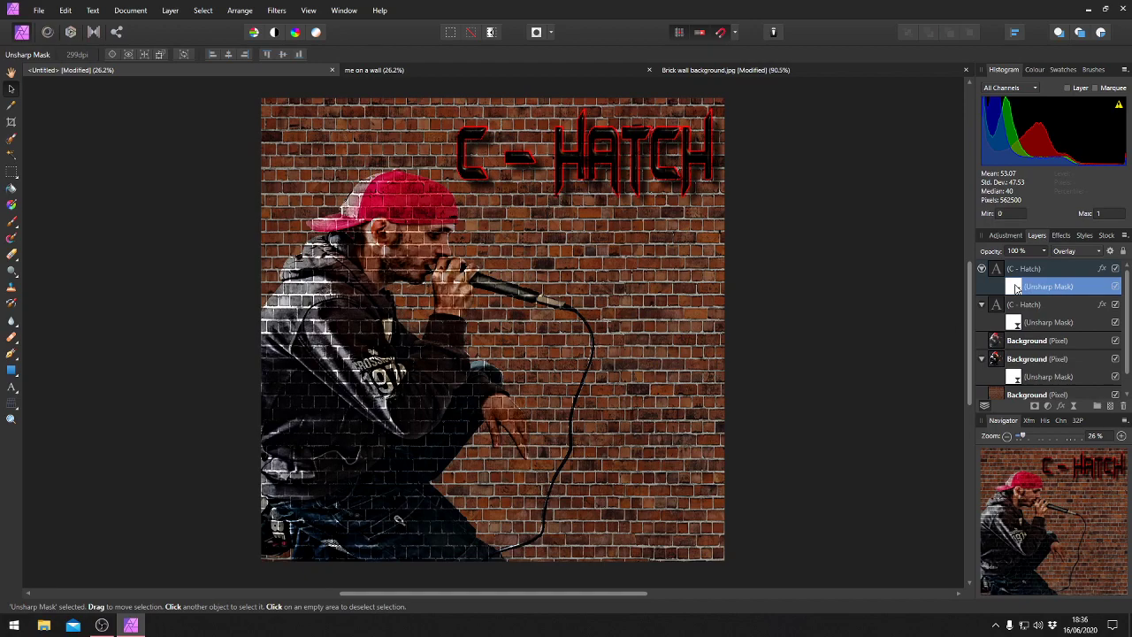
{"action": "key", "text": "Delete"}
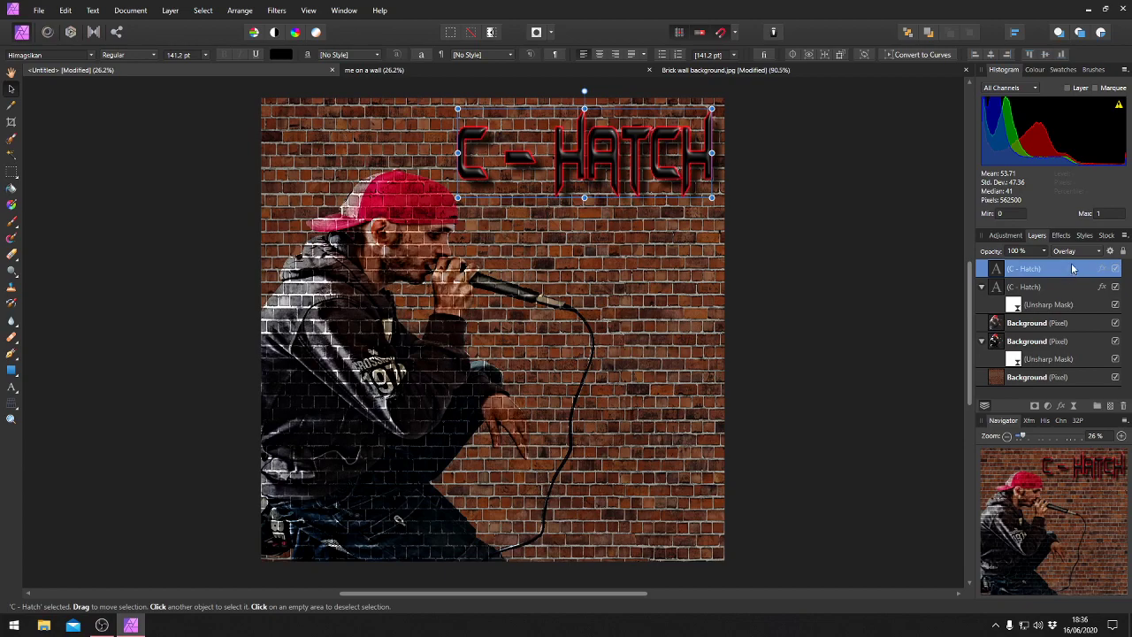
Set the upper "C - Hatch" copy's blend mode to Colour and collapse the expanded layers below it
{"action": "left_click", "coordinate": [1090, 252]}
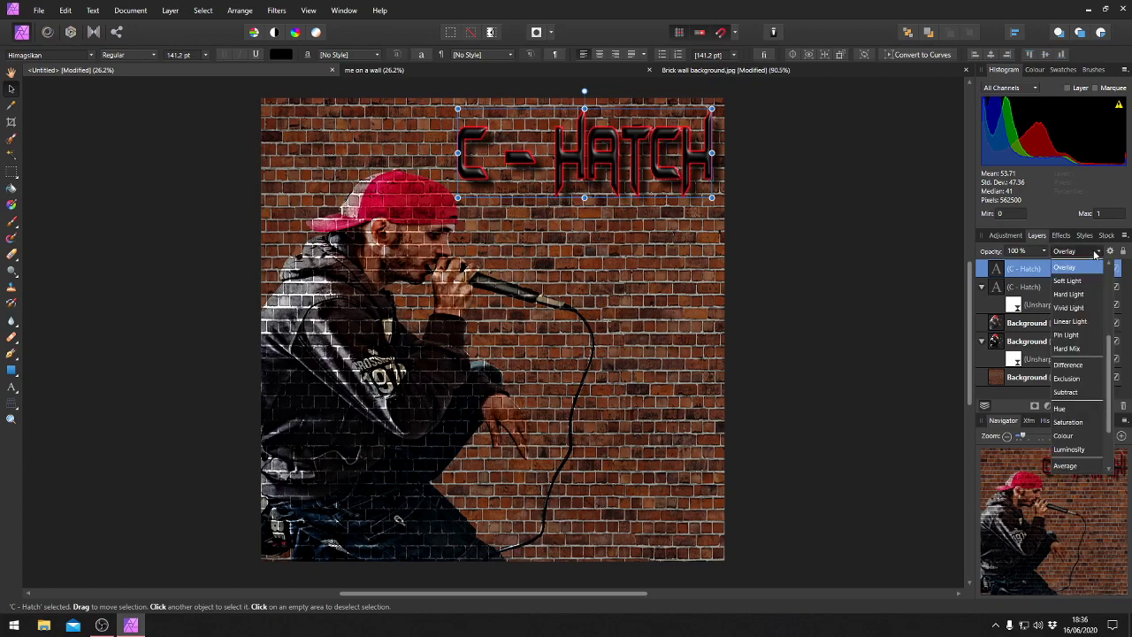
{"action": "left_click", "coordinate": [1080, 437]}
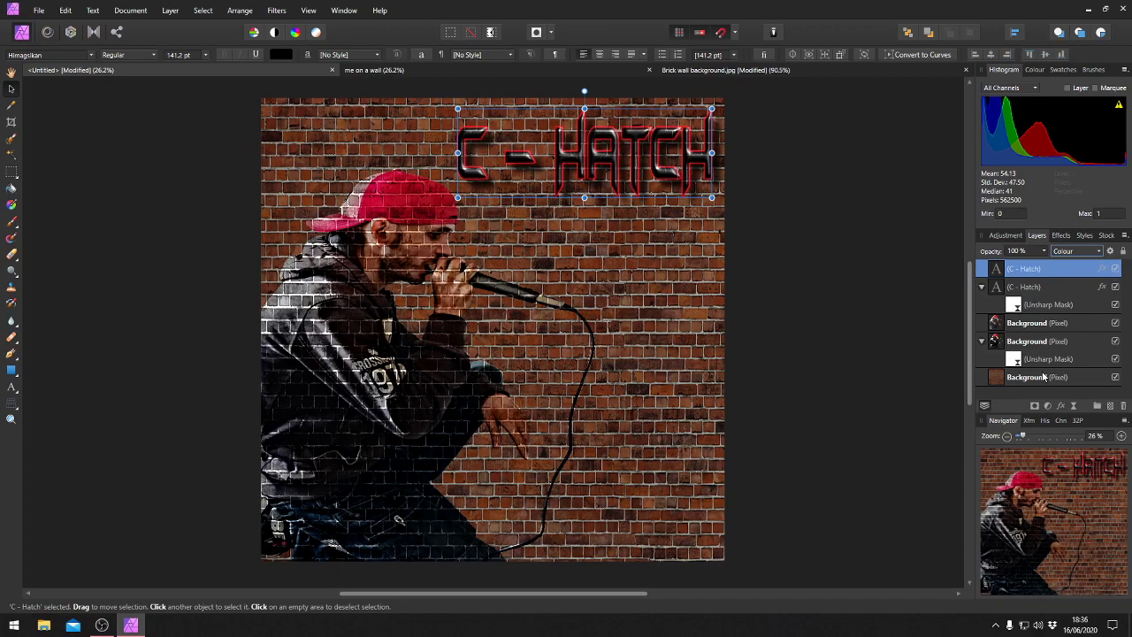
{"action": "left_click", "coordinate": [982, 286]}
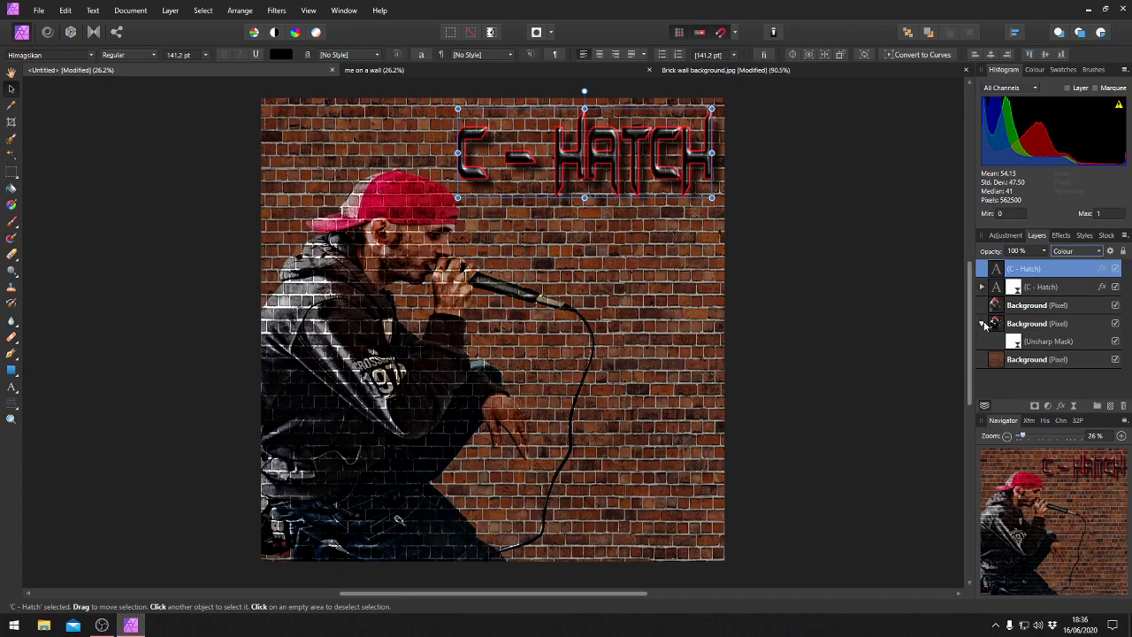
{"action": "left_click", "coordinate": [983, 325]}
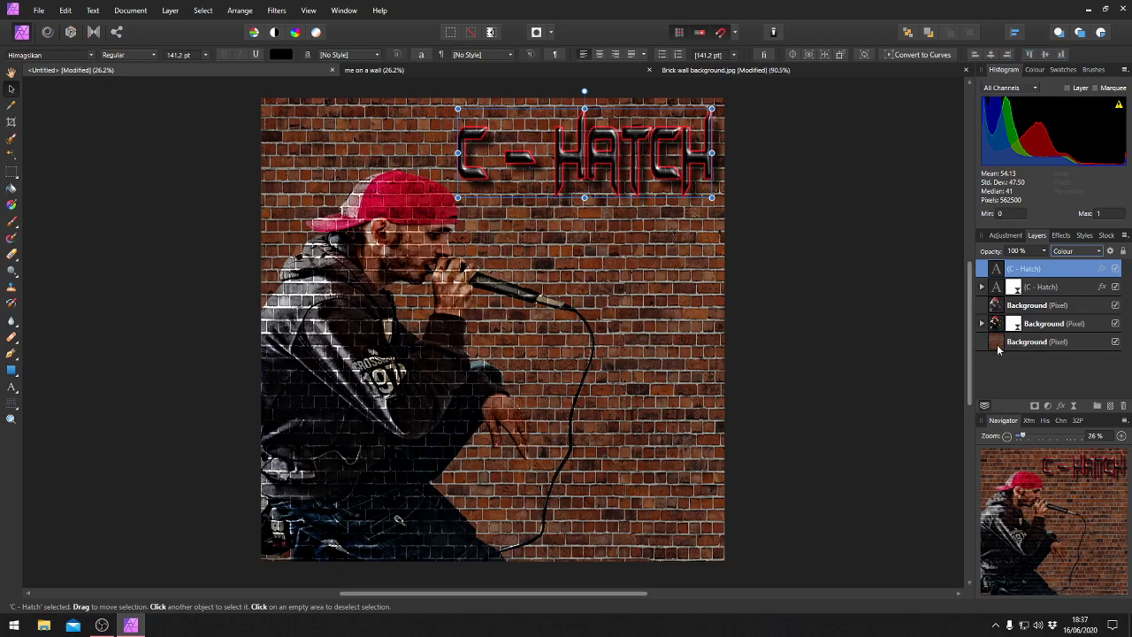
Merge the visible layers into a new pixel layer on top of the stack and switch off its visibility
{"action": "right_click", "coordinate": [1027, 270]}
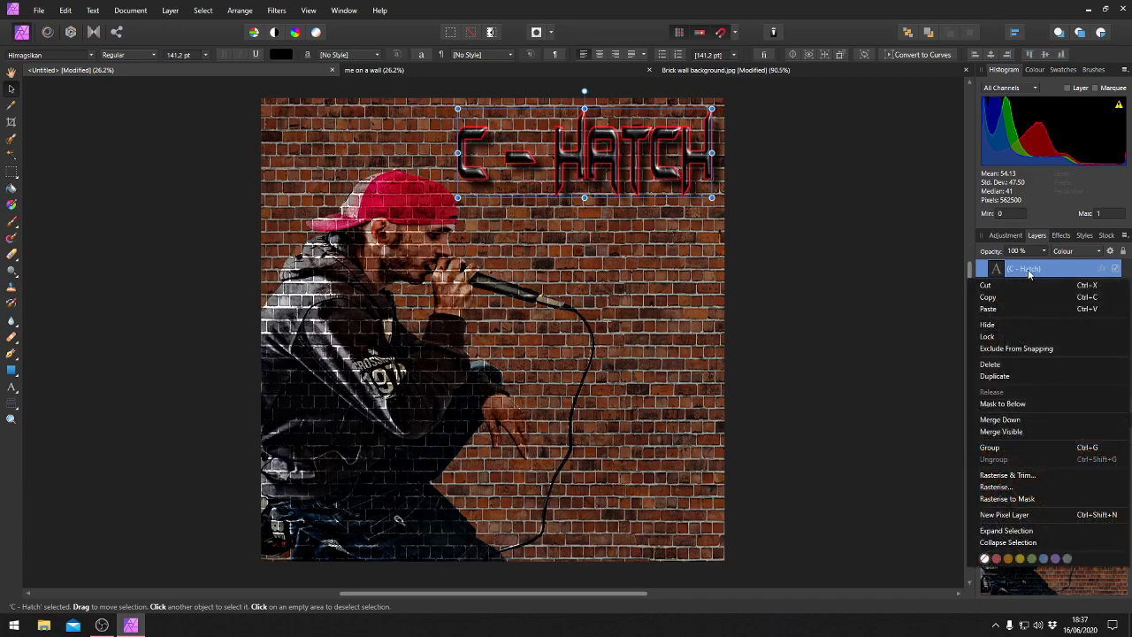
{"action": "left_click", "coordinate": [1020, 432]}
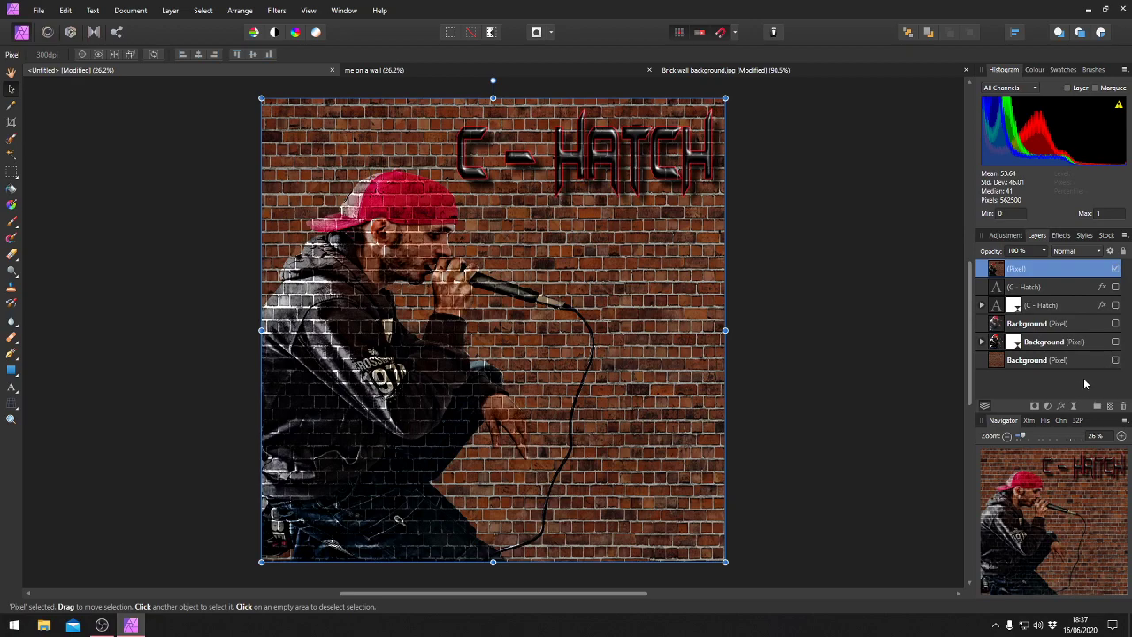
{"action": "left_click", "coordinate": [1115, 269]}
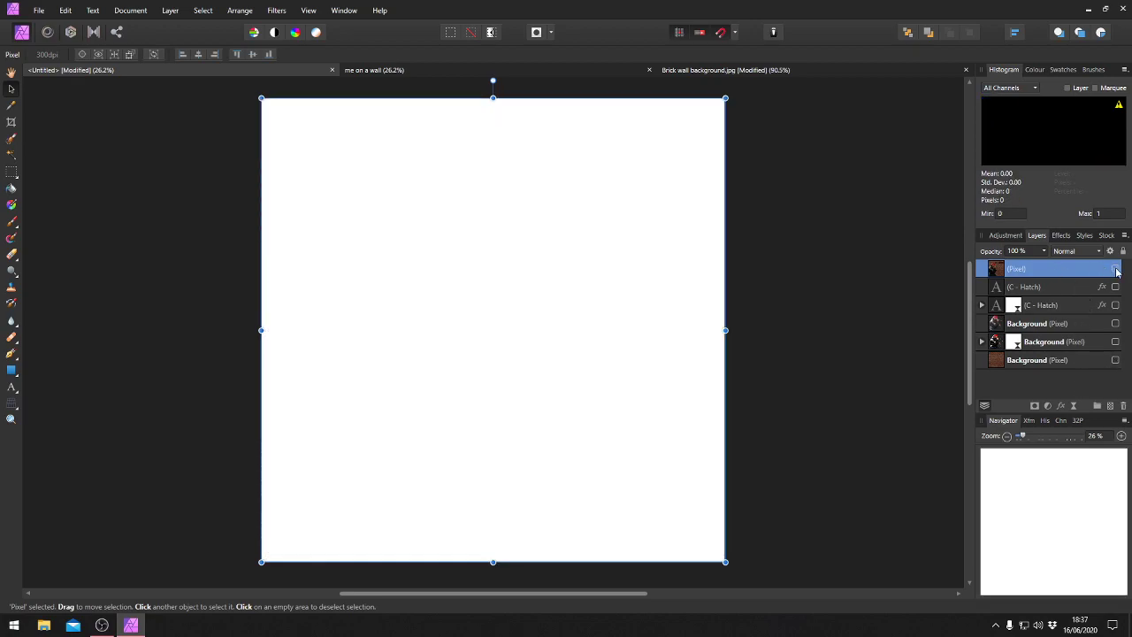
Switch the merged pixel layer's visibility back on
{"action": "left_click", "coordinate": [1115, 269]}
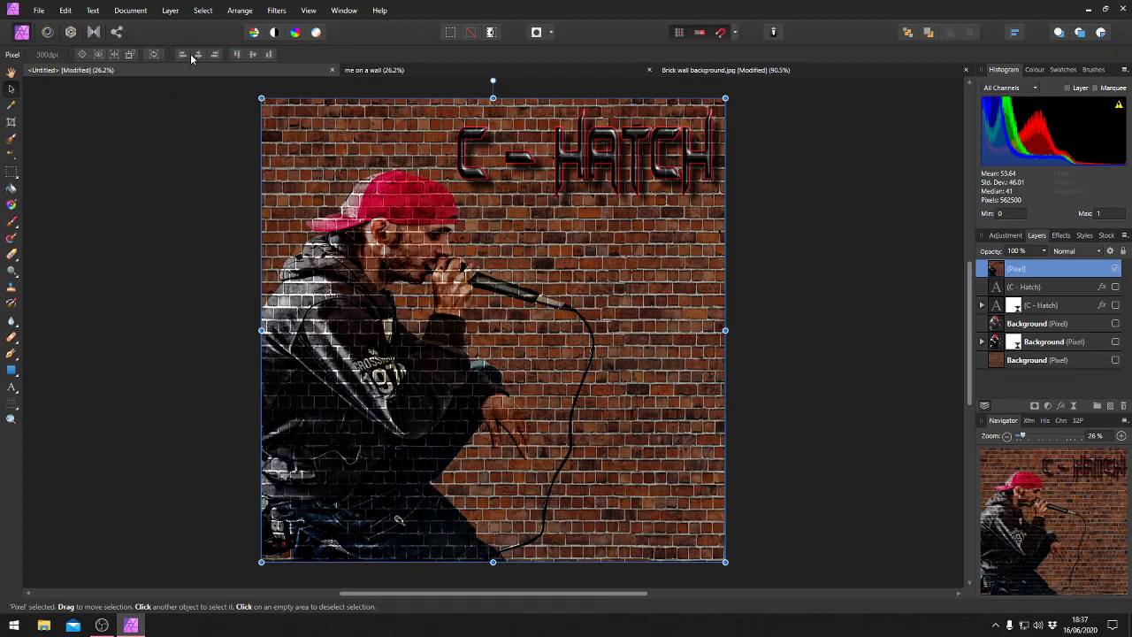
Browse the Downloads, Documents, Desktop and Pictures folders for the pavement image
{"action": "left_click", "coordinate": [39, 10]}
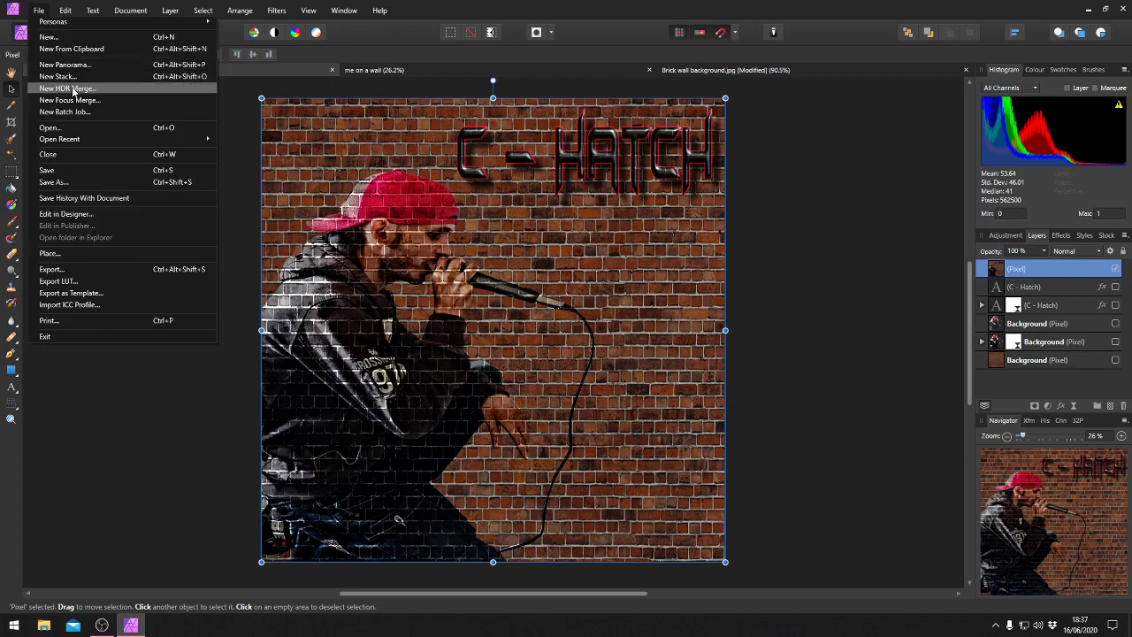
{"action": "left_click", "coordinate": [81, 132]}
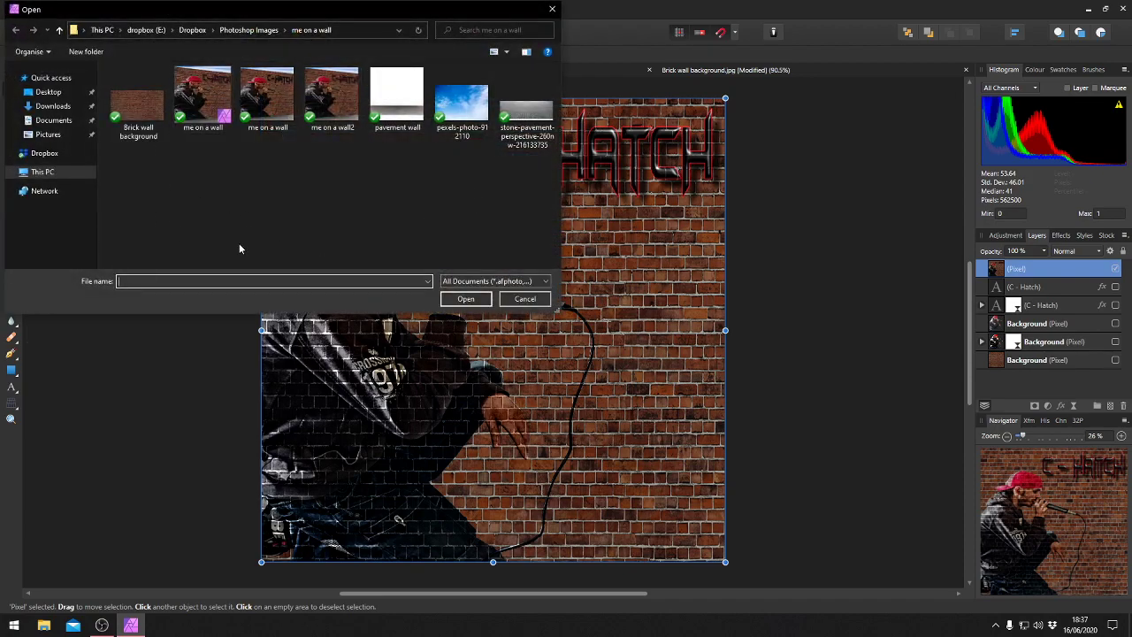
{"action": "left_click", "coordinate": [53, 106]}
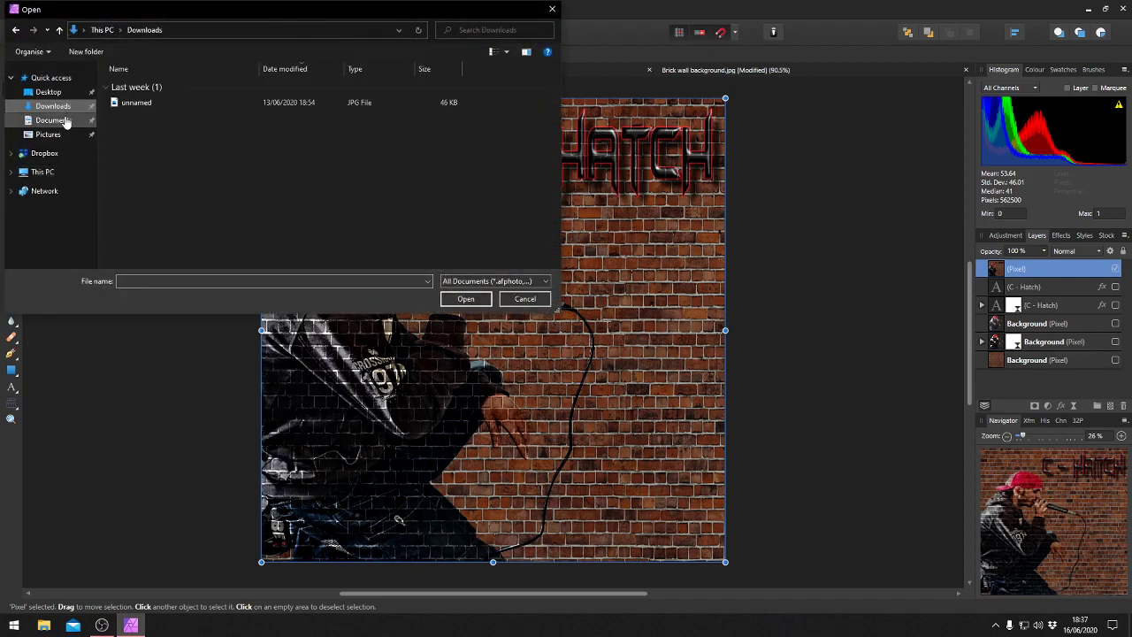
{"action": "left_click", "coordinate": [55, 120]}
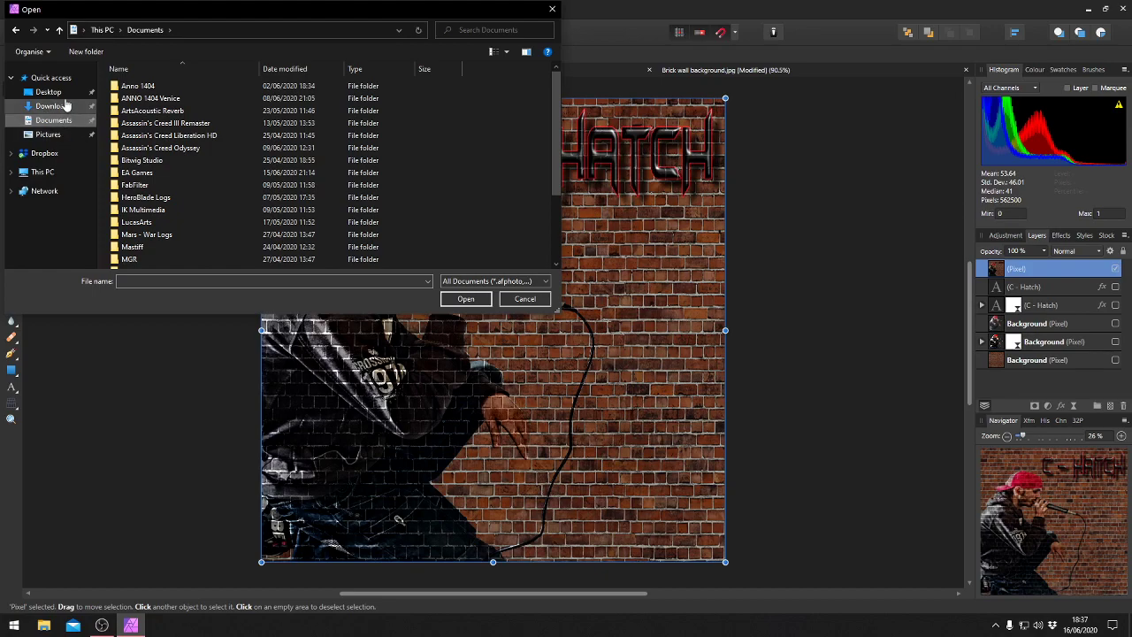
{"action": "left_click", "coordinate": [49, 92]}
{"action": "scroll", "coordinate": [210, 196], "scroll_direction": "down", "scroll_amount": 1}
{"action": "scroll", "coordinate": [210, 196], "scroll_direction": "up", "scroll_amount": 1}
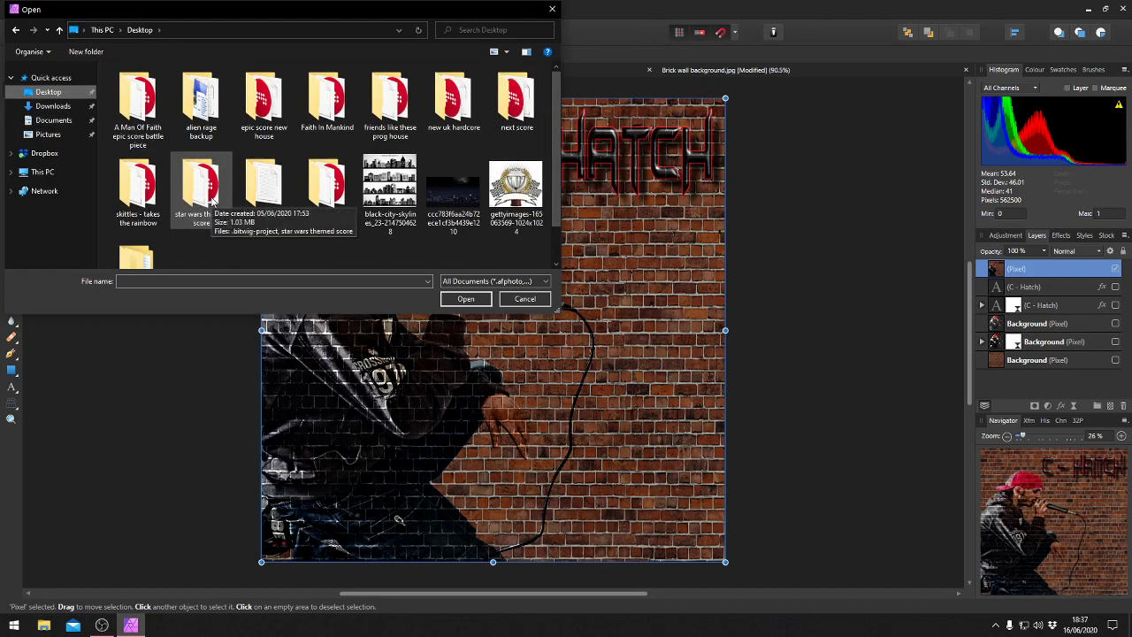
{"action": "left_click", "coordinate": [61, 107]}
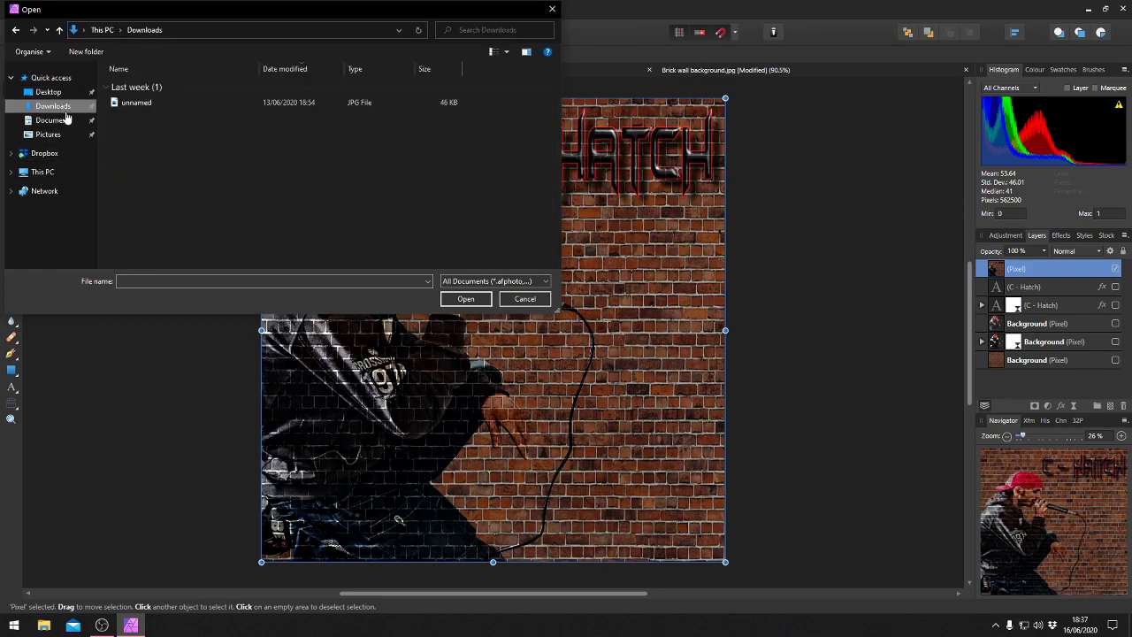
{"action": "left_click", "coordinate": [65, 119]}
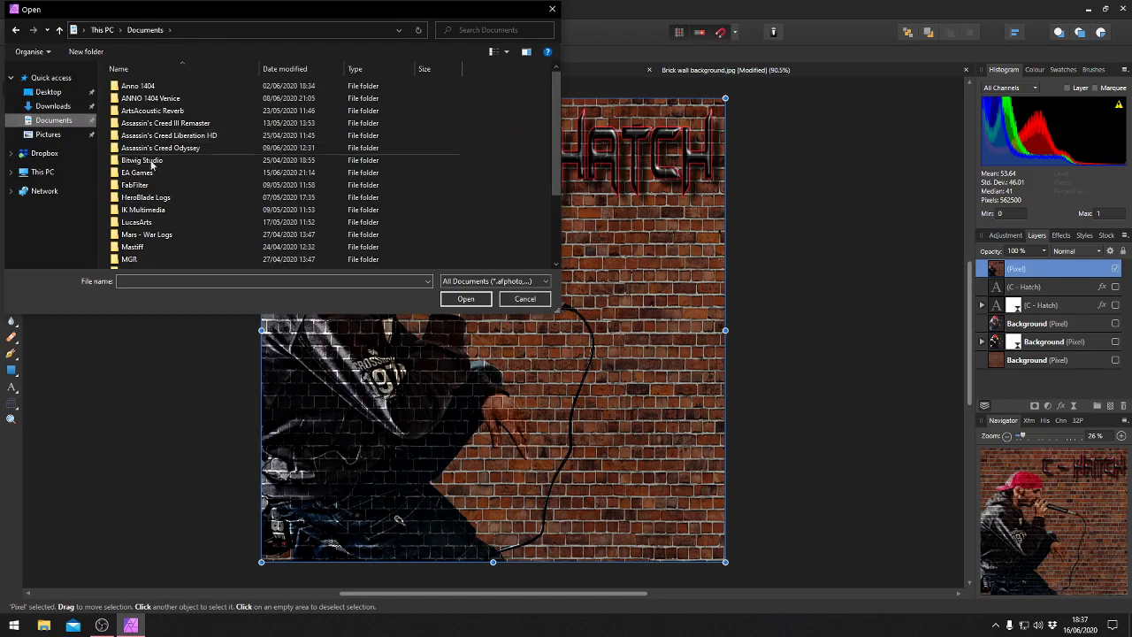
{"action": "scroll", "coordinate": [183, 202], "scroll_direction": "down", "scroll_amount": 2}
{"action": "left_click", "coordinate": [69, 135]}
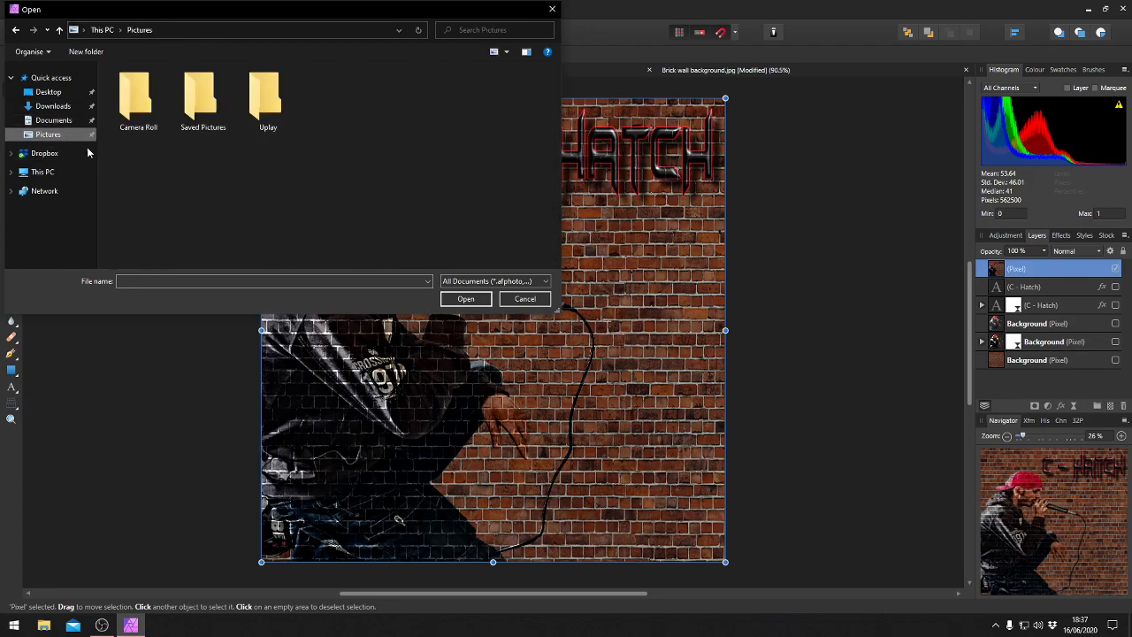
Open the "pavement wall" image from the "me on a wall" folder inside Dropbox's Photoshop Images folder
{"action": "left_click", "coordinate": [70, 154]}
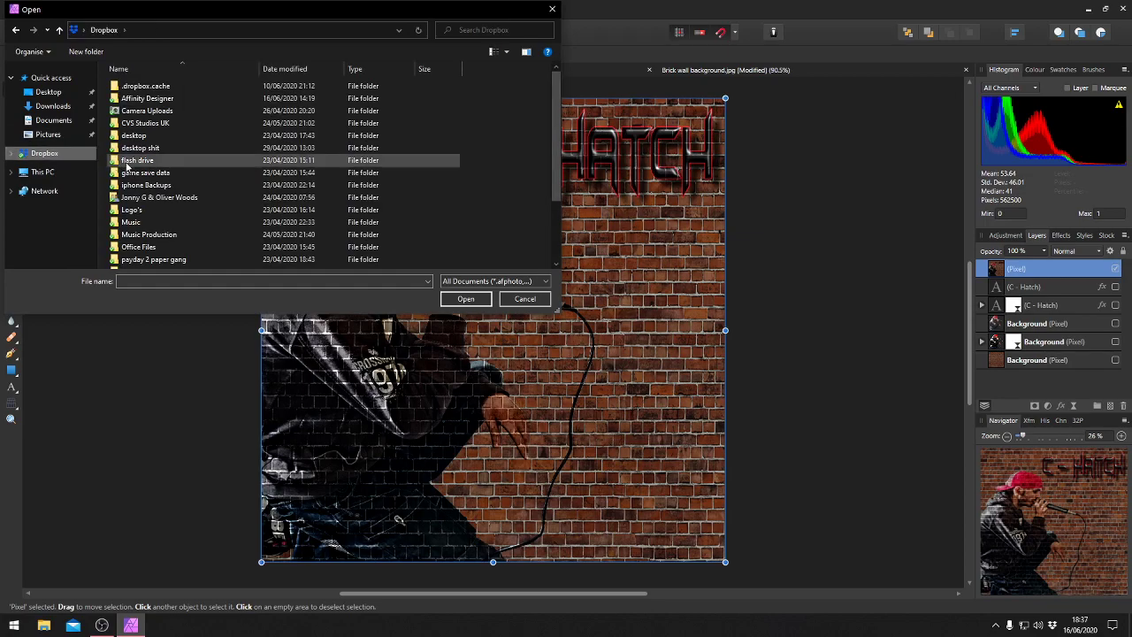
{"action": "scroll", "coordinate": [155, 190], "scroll_direction": "down", "scroll_amount": 5}
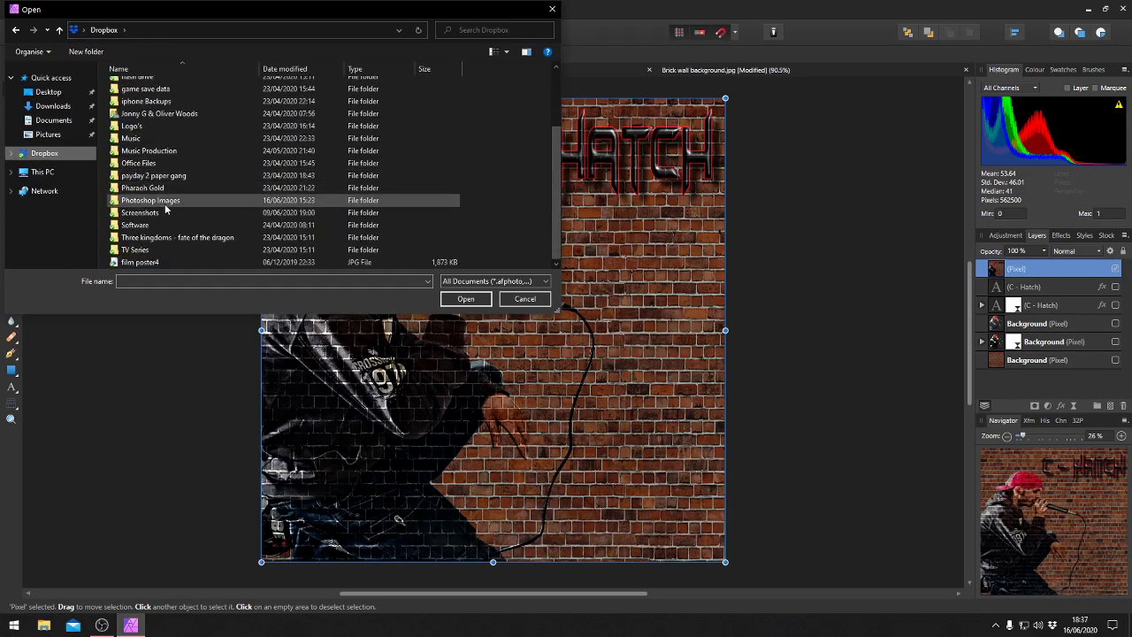
{"action": "double_click", "coordinate": [164, 201]}
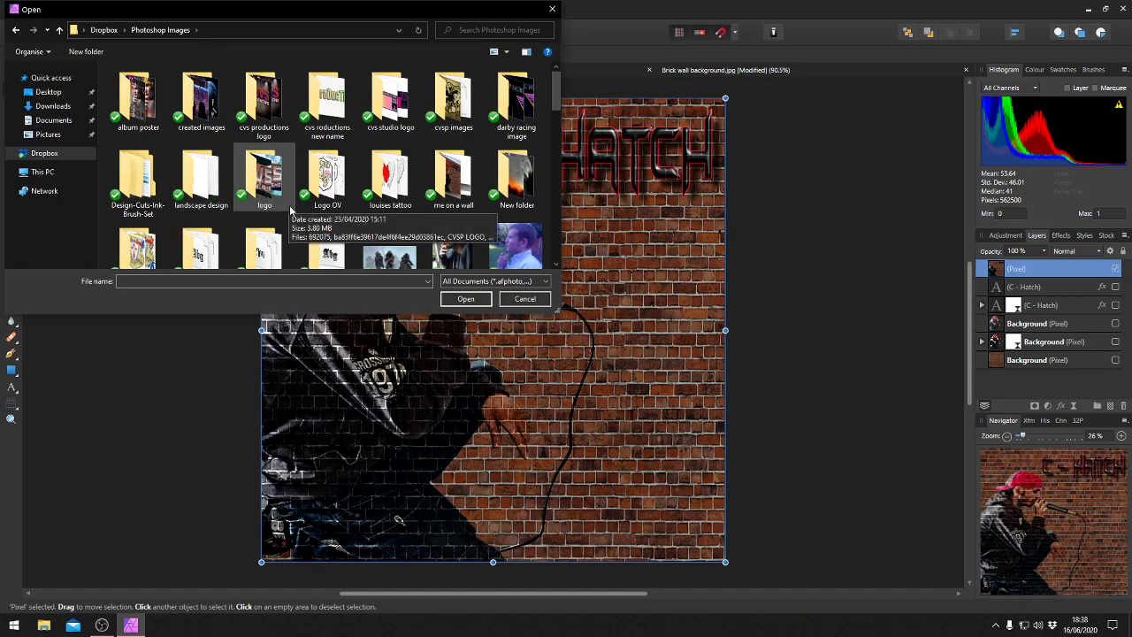
{"action": "double_click", "coordinate": [446, 193]}
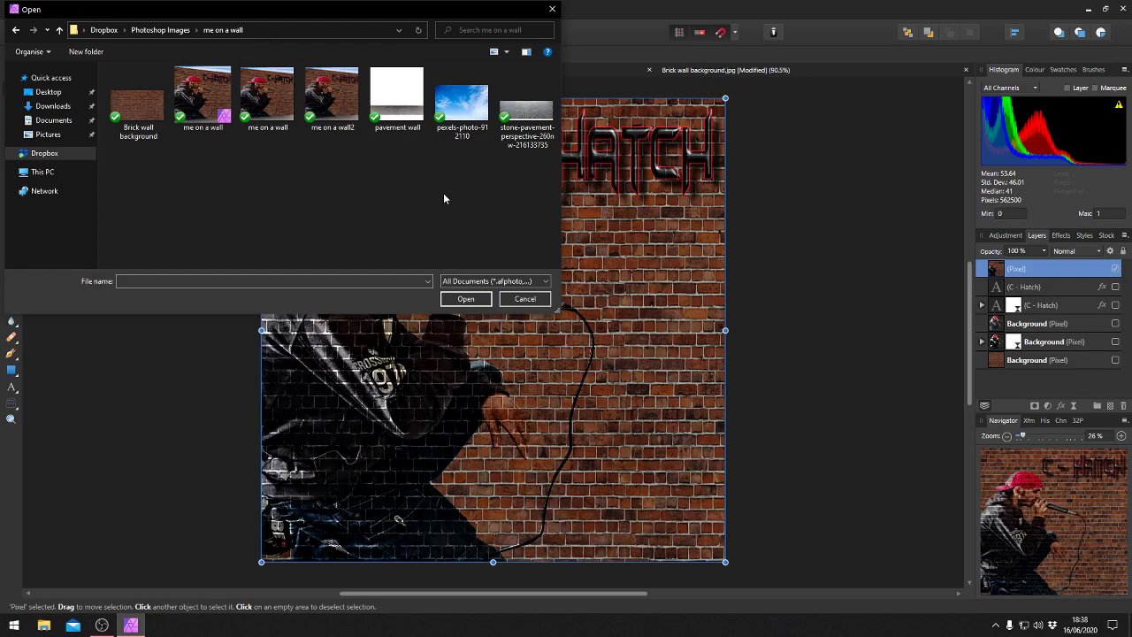
{"action": "left_click", "coordinate": [396, 116]}
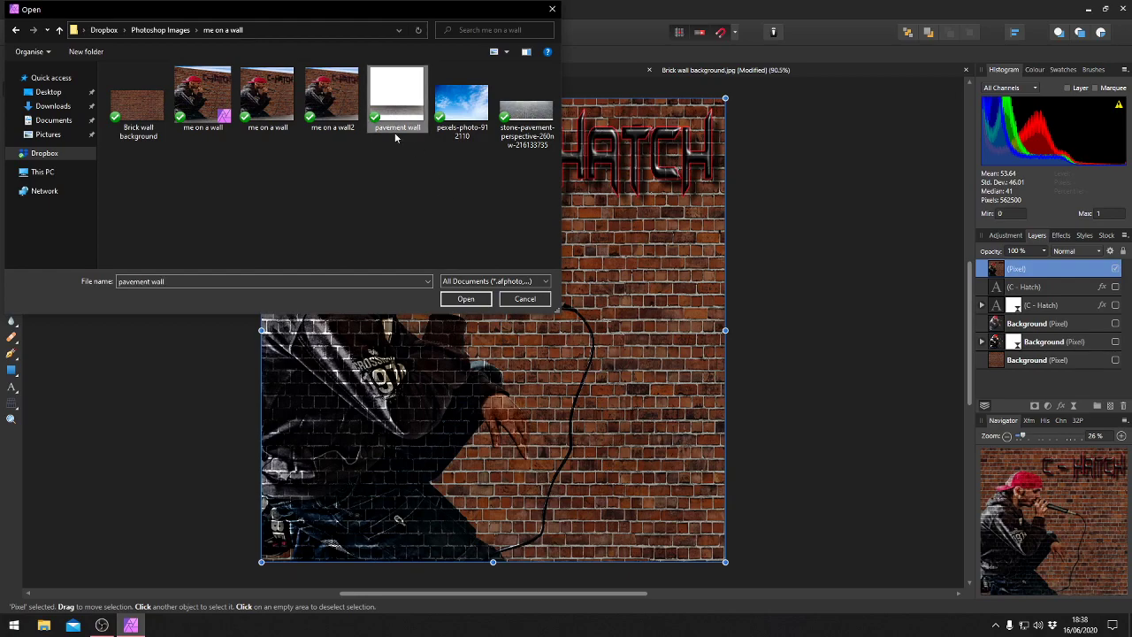
{"action": "left_click", "coordinate": [451, 300]}
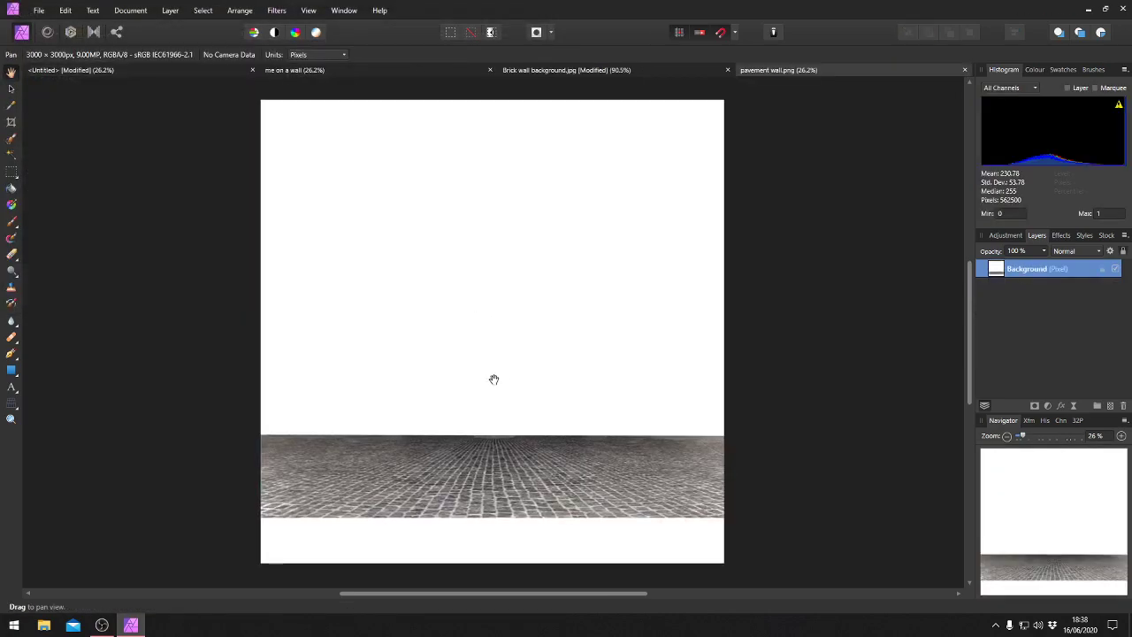
Draw a rectangular marquee selection around the cobbled pavement strip
{"action": "left_click_drag", "start_coordinate": [372, 412], "coordinate": [373, 448]}
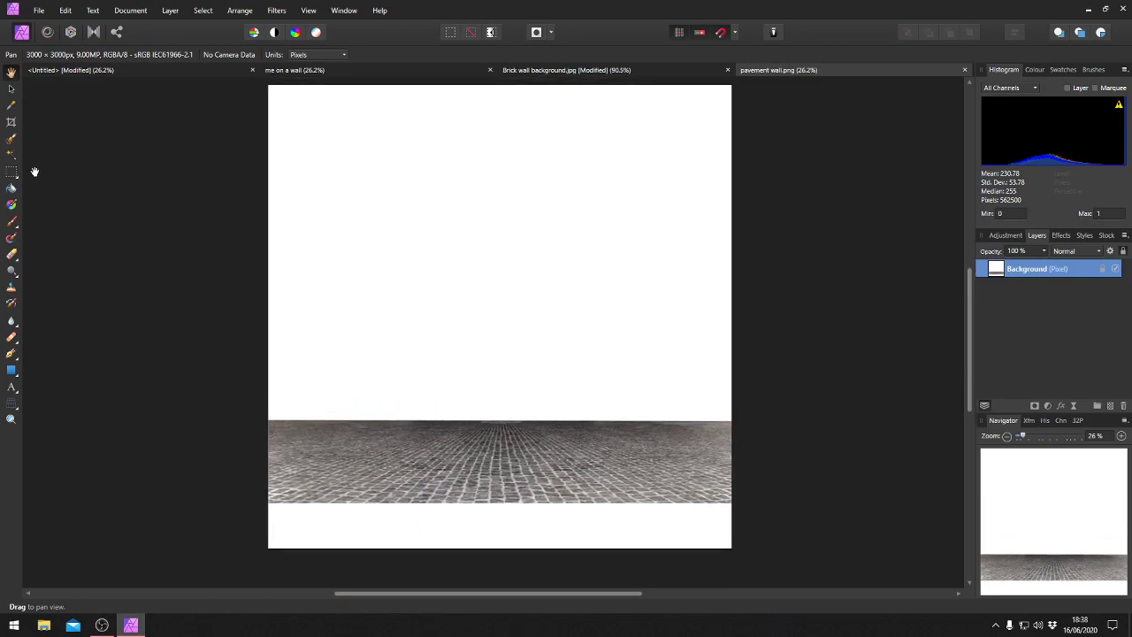
{"action": "left_click", "coordinate": [11, 89]}
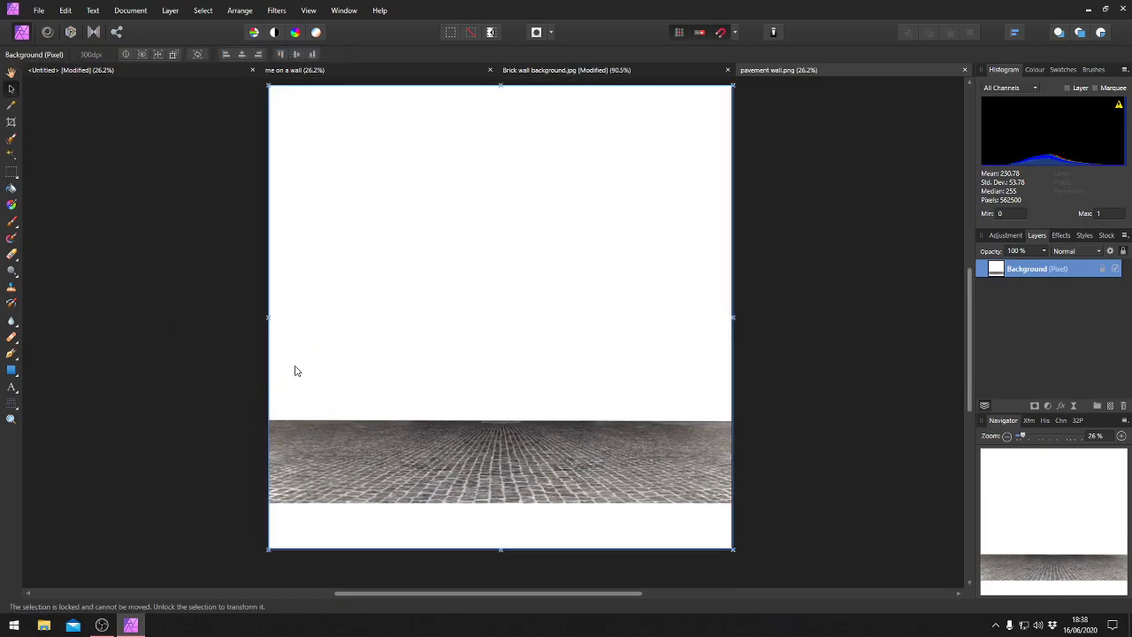
{"action": "left_click", "coordinate": [268, 85]}
{"action": "left_click", "coordinate": [272, 90]}
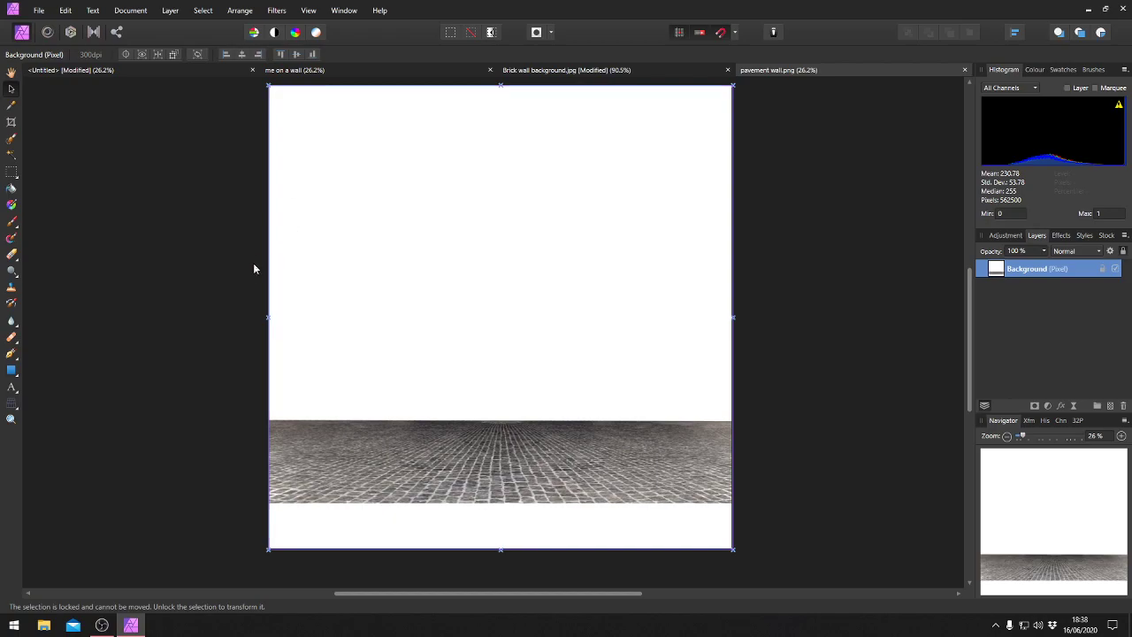
{"action": "left_click", "coordinate": [275, 159]}
{"action": "left_click", "coordinate": [20, 179]}
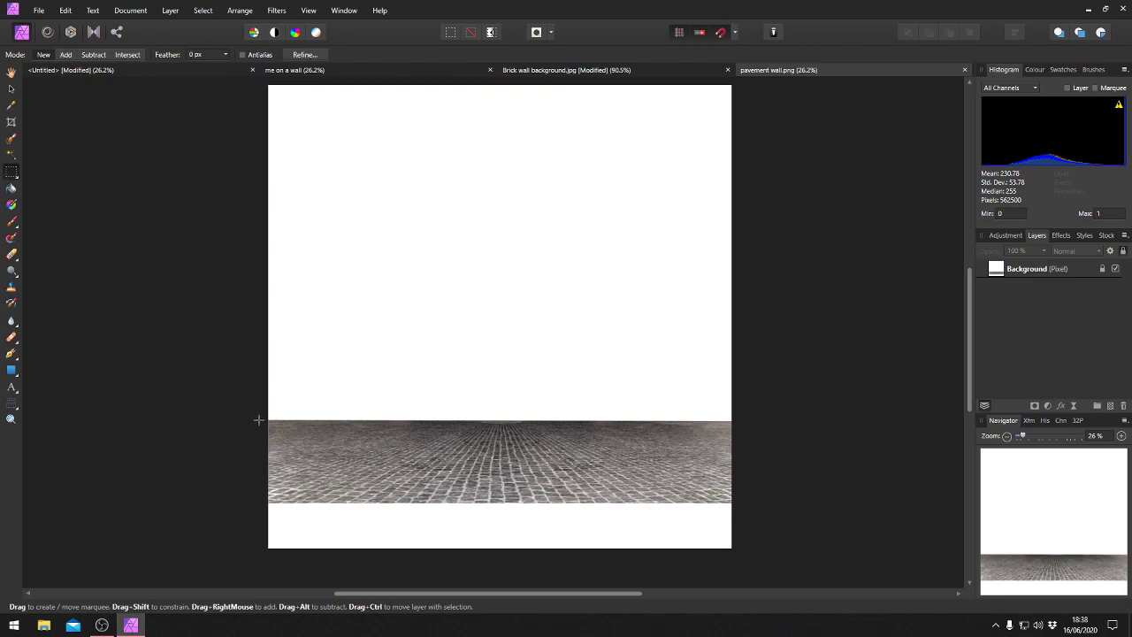
{"action": "left_click_drag", "start_coordinate": [573, 508], "coordinate": [740, 505]}
Try to grab the selected pavement strip with the Move tool
{"action": "left_click", "coordinate": [64, 11]}
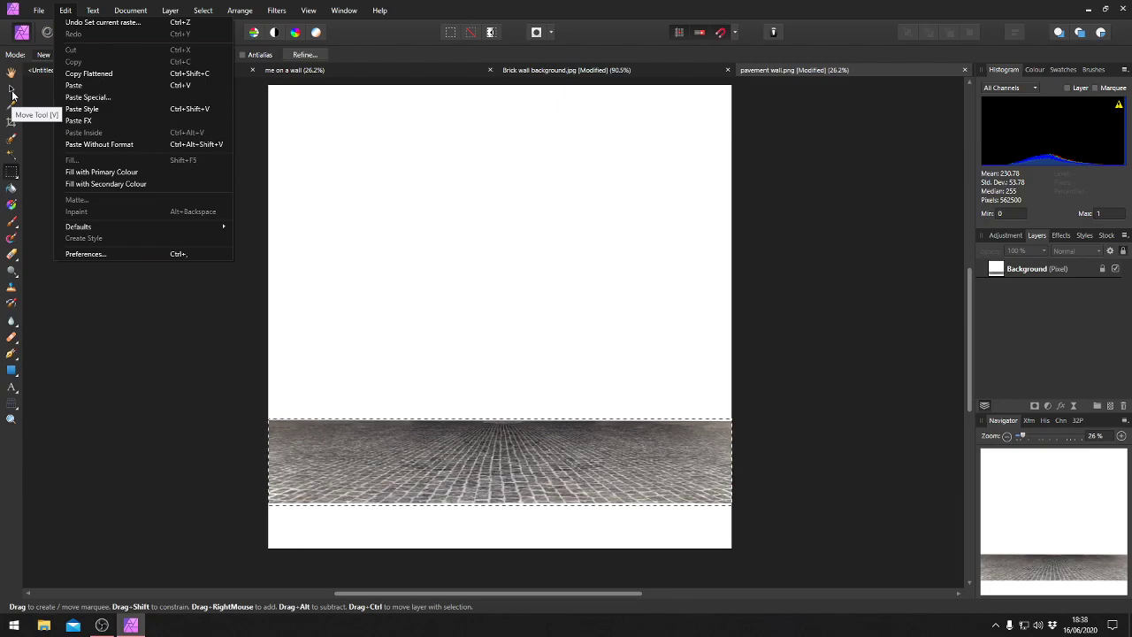
{"action": "left_click", "coordinate": [80, 254]}
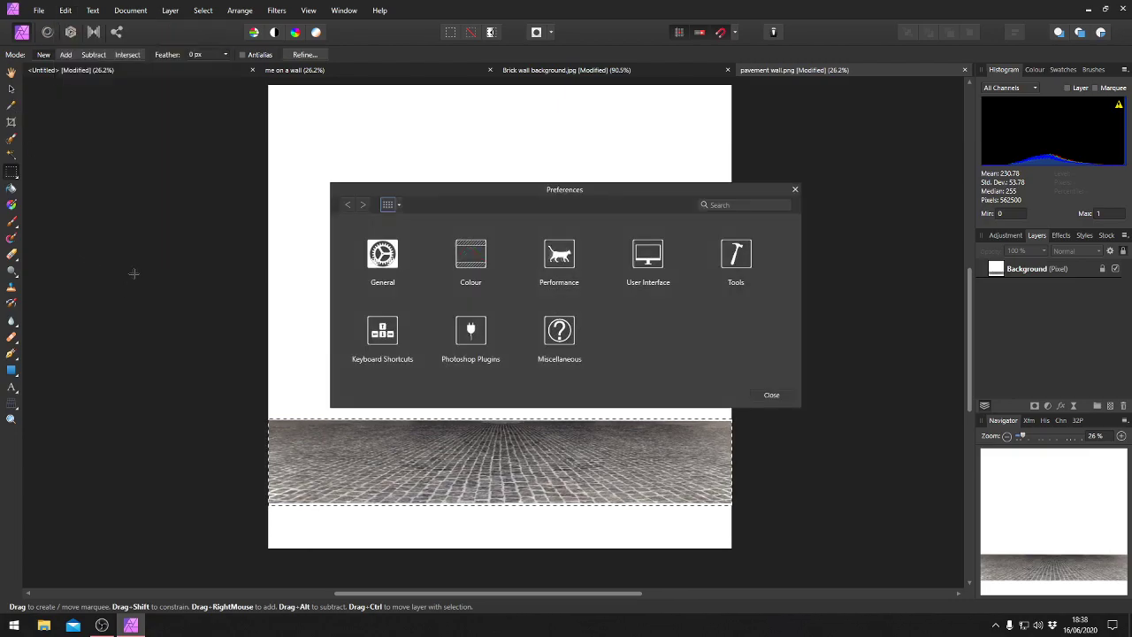
{"action": "left_click", "coordinate": [794, 190]}
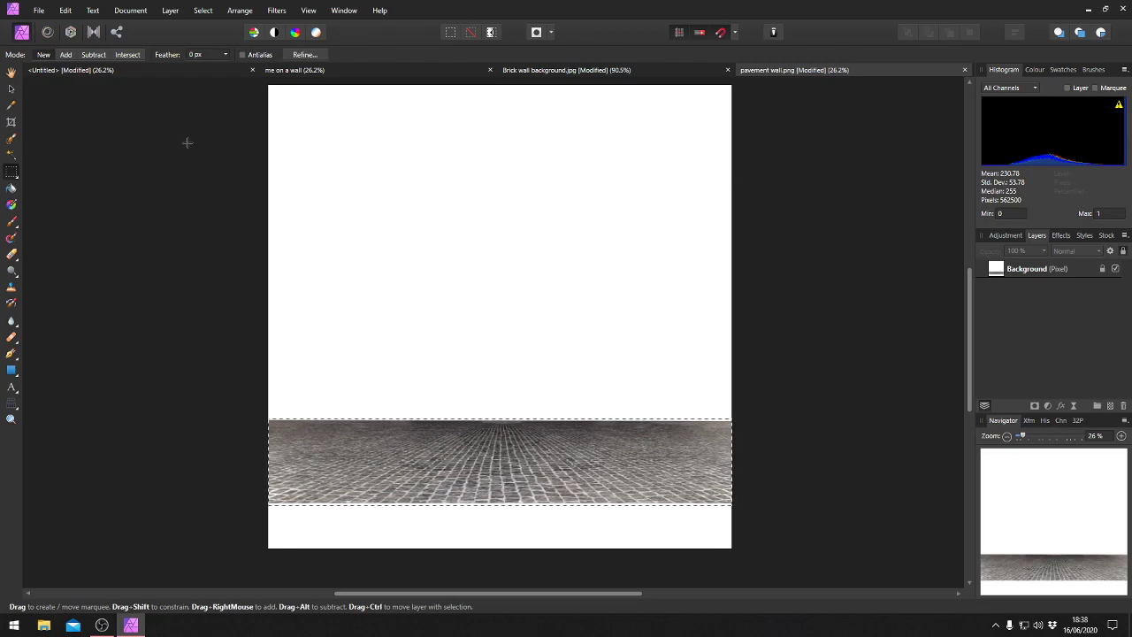
{"action": "key", "text": "v"}
{"action": "left_click", "coordinate": [67, 11]}
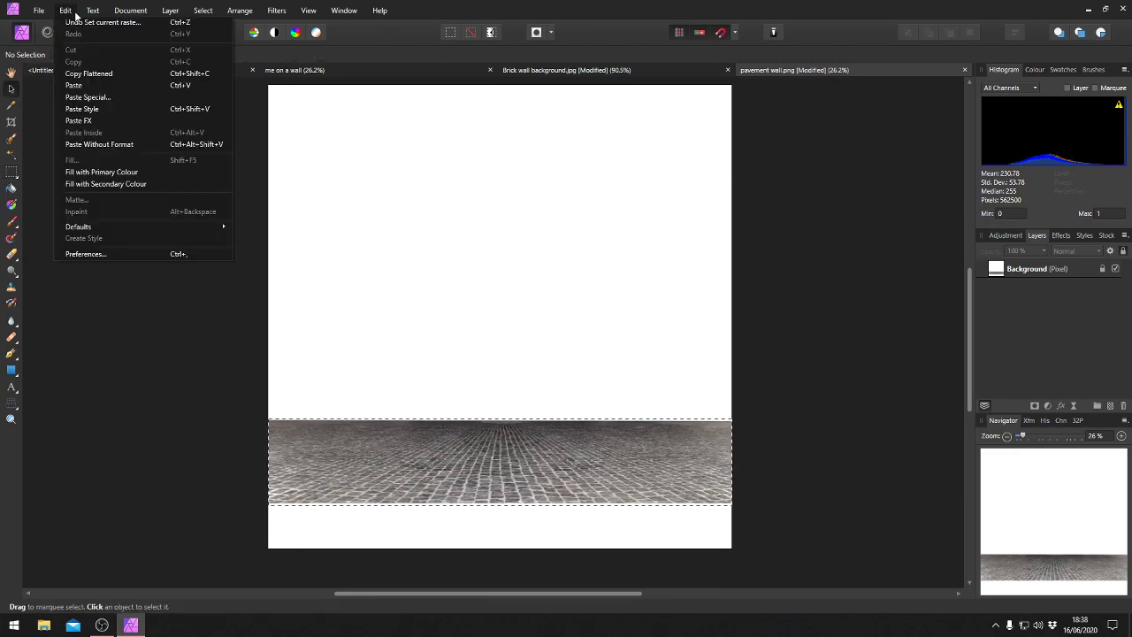
{"action": "left_click", "coordinate": [290, 426]}
{"action": "left_click", "coordinate": [319, 439]}
{"action": "left_click_drag", "start_coordinate": [320, 435], "coordinate": [465, 462]}
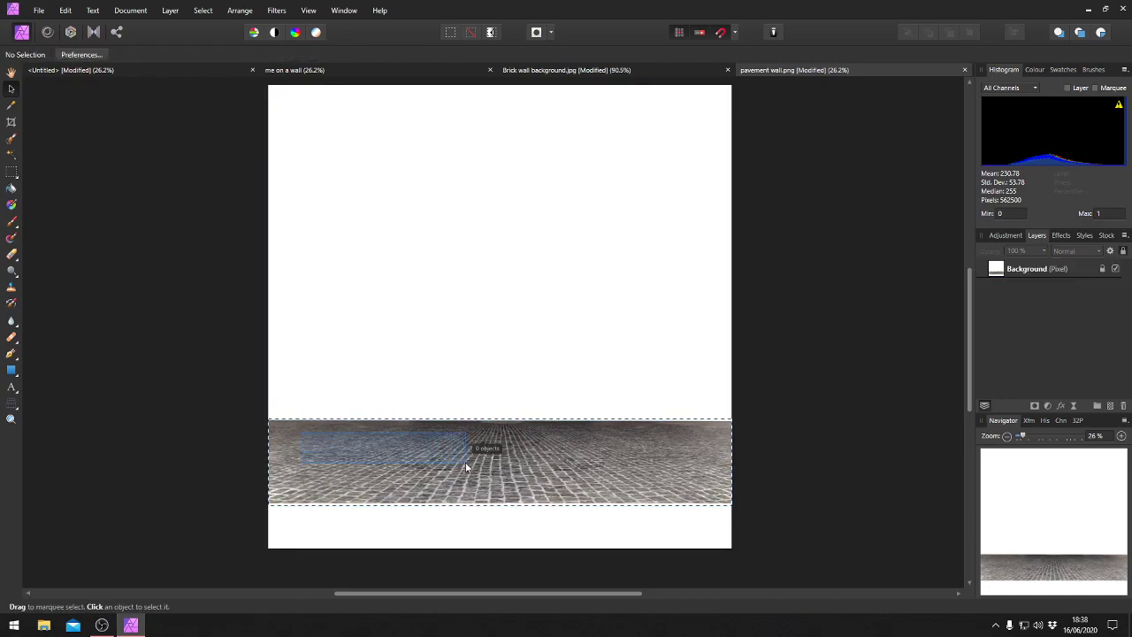
Clear the marquee selection around the pavement strip
{"action": "left_click", "coordinate": [67, 10]}
{"action": "left_click", "coordinate": [79, 25]}
{"action": "left_click", "coordinate": [66, 10]}
{"action": "left_click", "coordinate": [97, 179]}
{"action": "left_click_drag", "start_coordinate": [263, 405], "coordinate": [800, 508]}
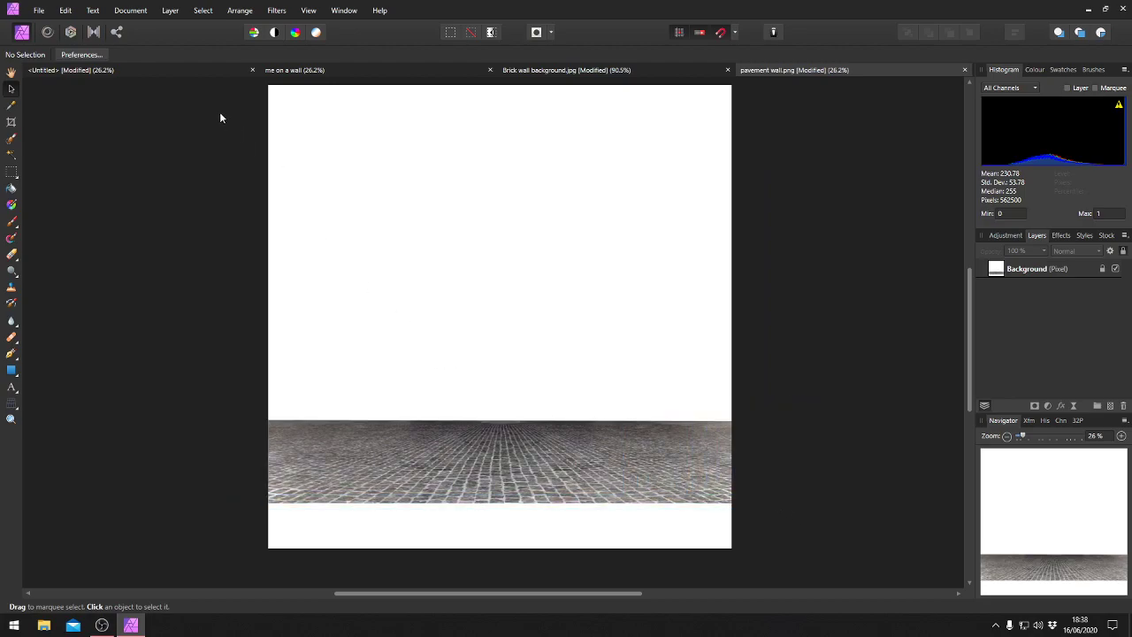
{"action": "left_click", "coordinate": [58, 14]}
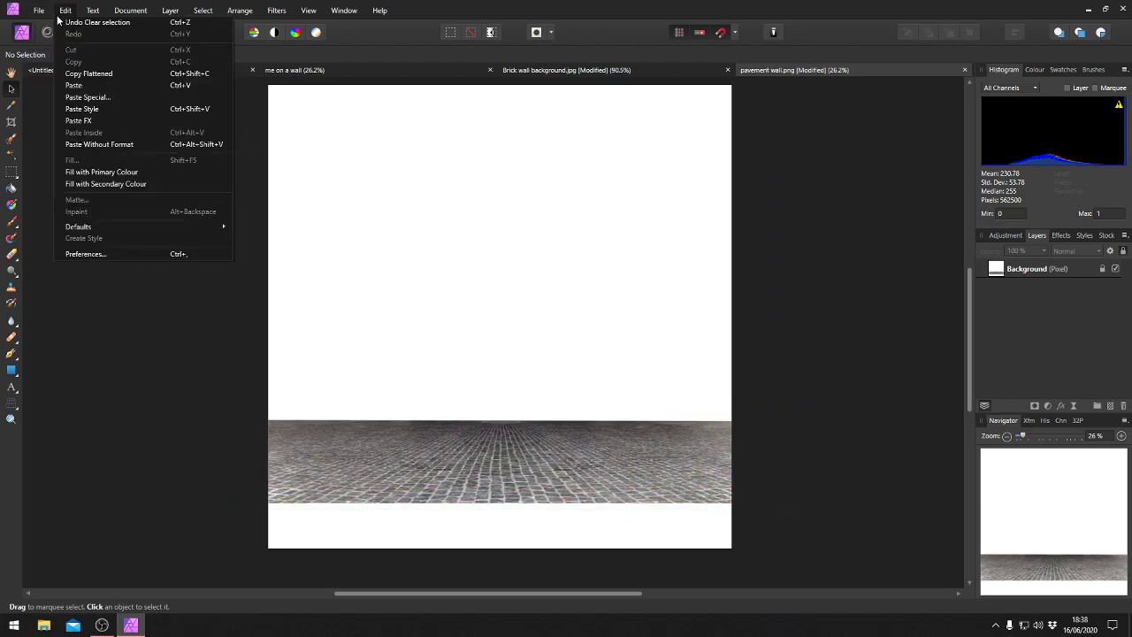
{"action": "left_click", "coordinate": [104, 447]}
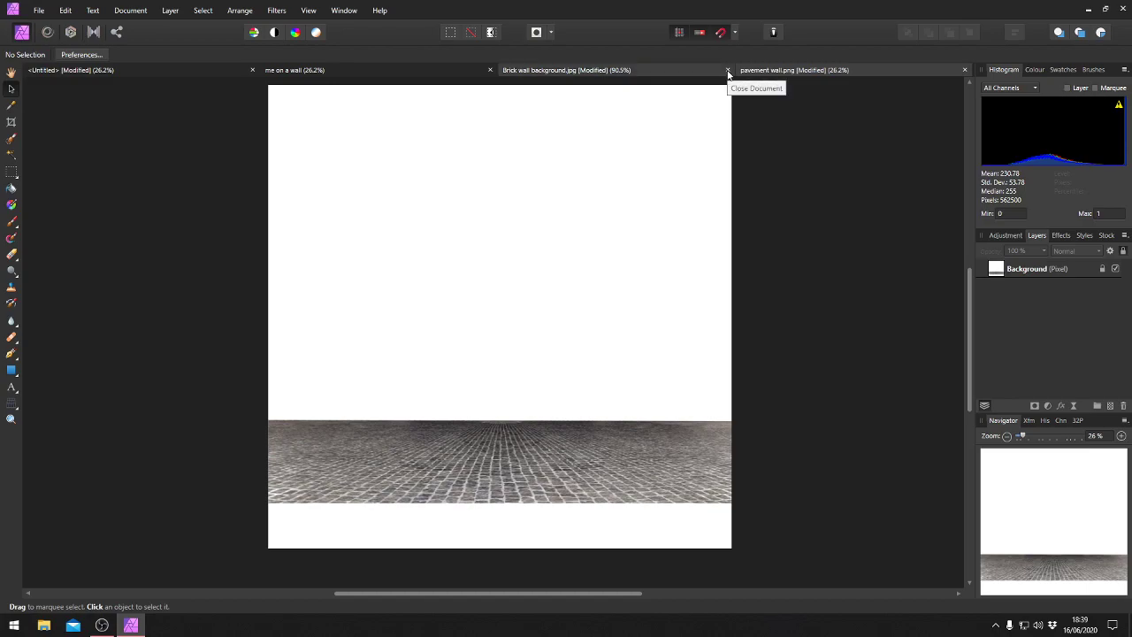
Close the pavement wall and Brick wall background documents without saving their changes
{"action": "left_click", "coordinate": [965, 70]}
{"action": "left_click", "coordinate": [572, 323]}
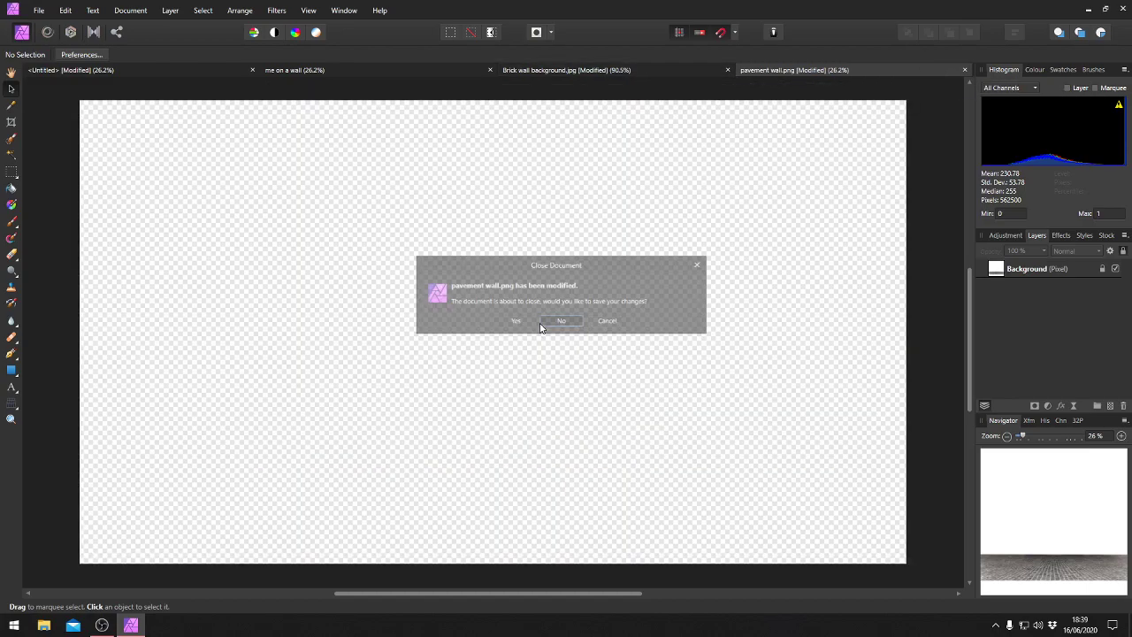
{"action": "left_click", "coordinate": [966, 70]}
{"action": "left_click", "coordinate": [573, 322]}
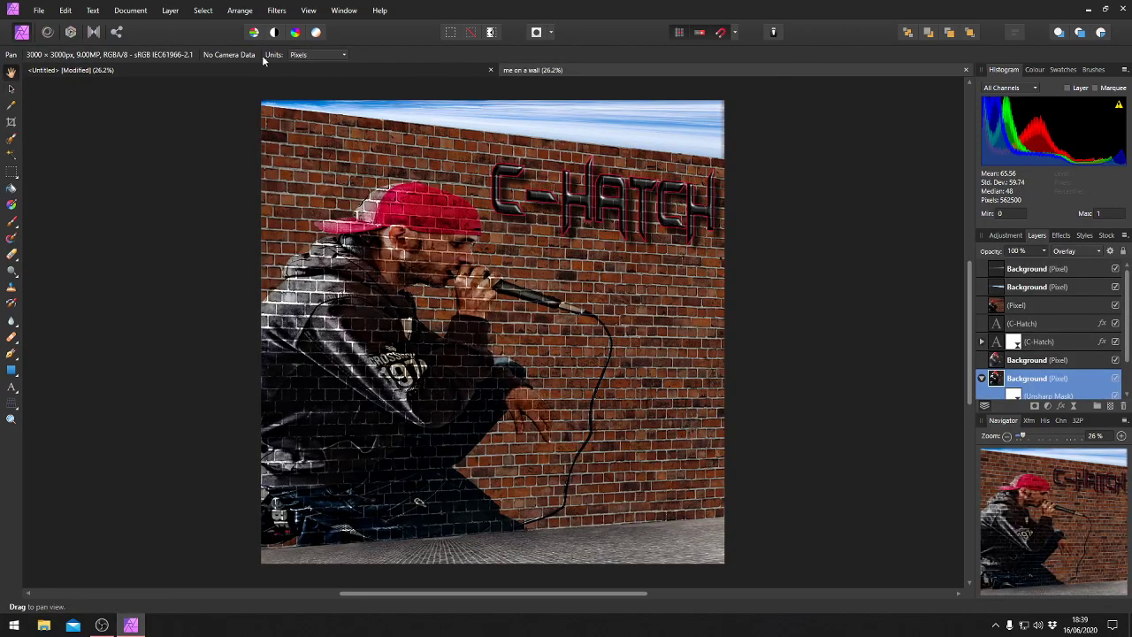
Open the "pavement wall" image again and cut its Background layer
{"action": "left_click", "coordinate": [39, 10]}
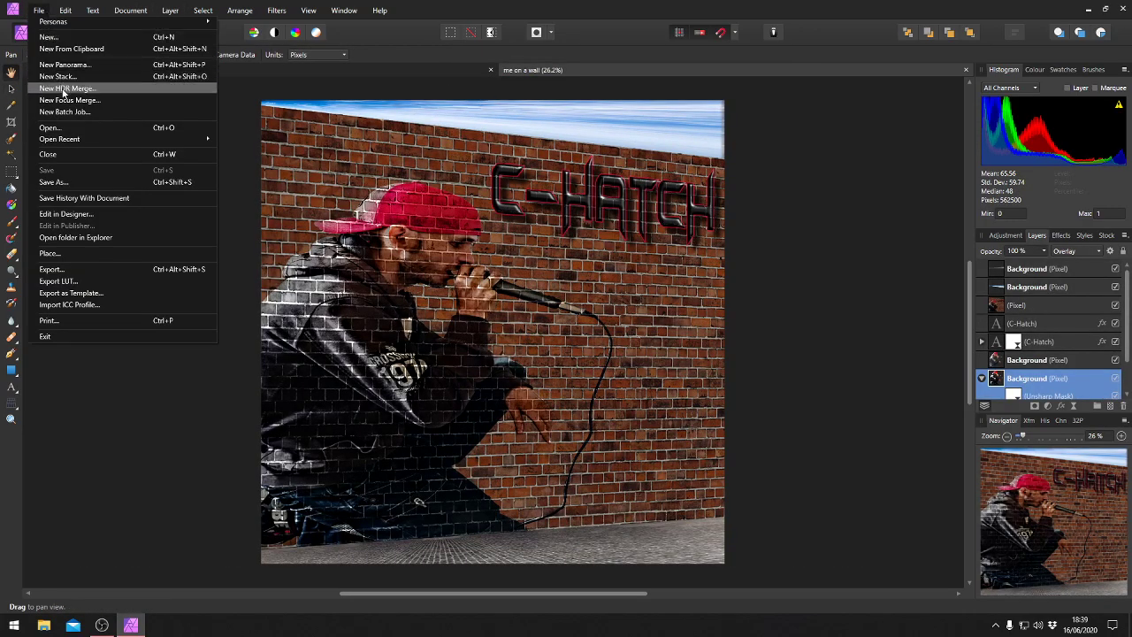
{"action": "left_click", "coordinate": [65, 128]}
{"action": "double_click", "coordinate": [410, 118]}
{"action": "left_click", "coordinate": [11, 89]}
{"action": "right_click", "coordinate": [287, 144]}
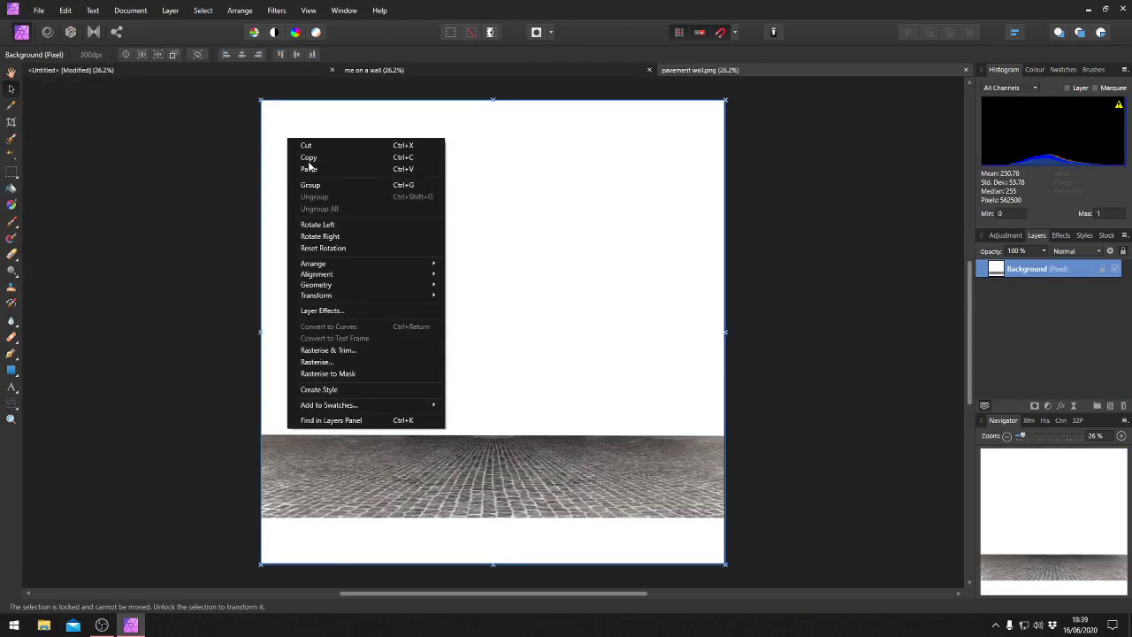
{"action": "left_click", "coordinate": [316, 144]}
Paste the pavement layer into the untitled composite and move it down until the cobbles meet the canvas's bottom edge
{"action": "left_click", "coordinate": [426, 69]}
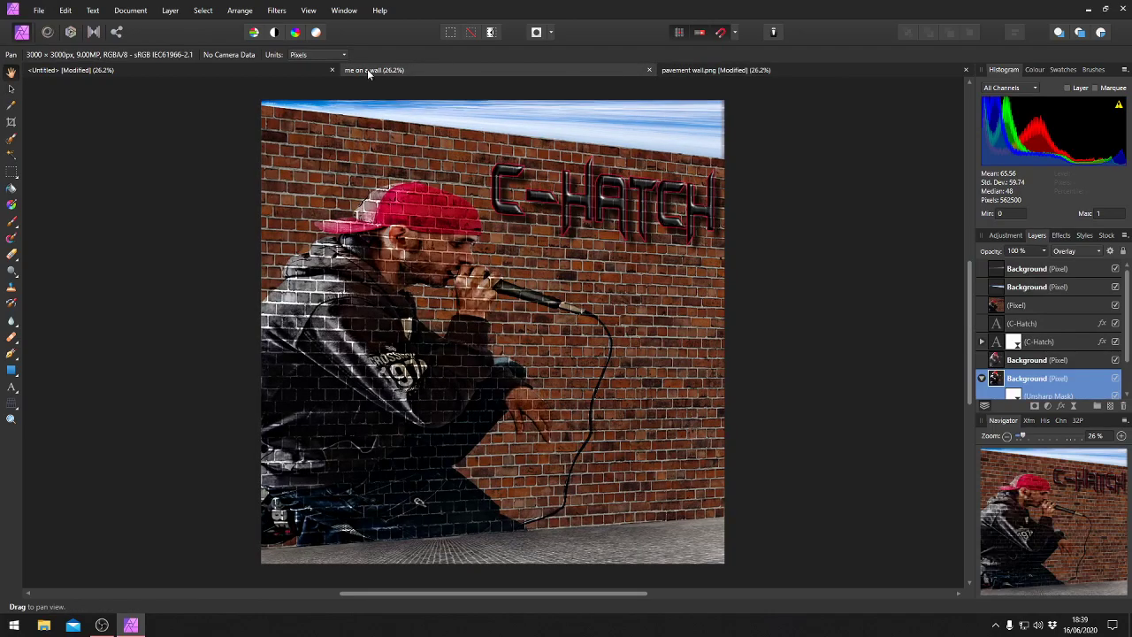
{"action": "key", "text": "ctrl+v"}
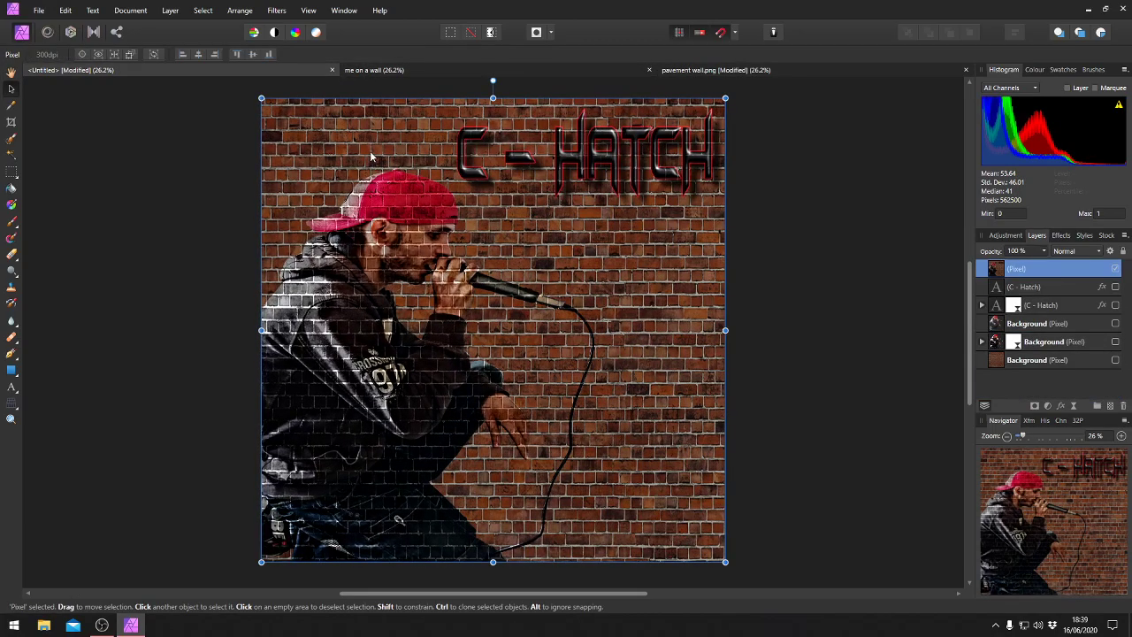
{"action": "right_click", "coordinate": [370, 151]}
{"action": "left_click", "coordinate": [406, 182]}
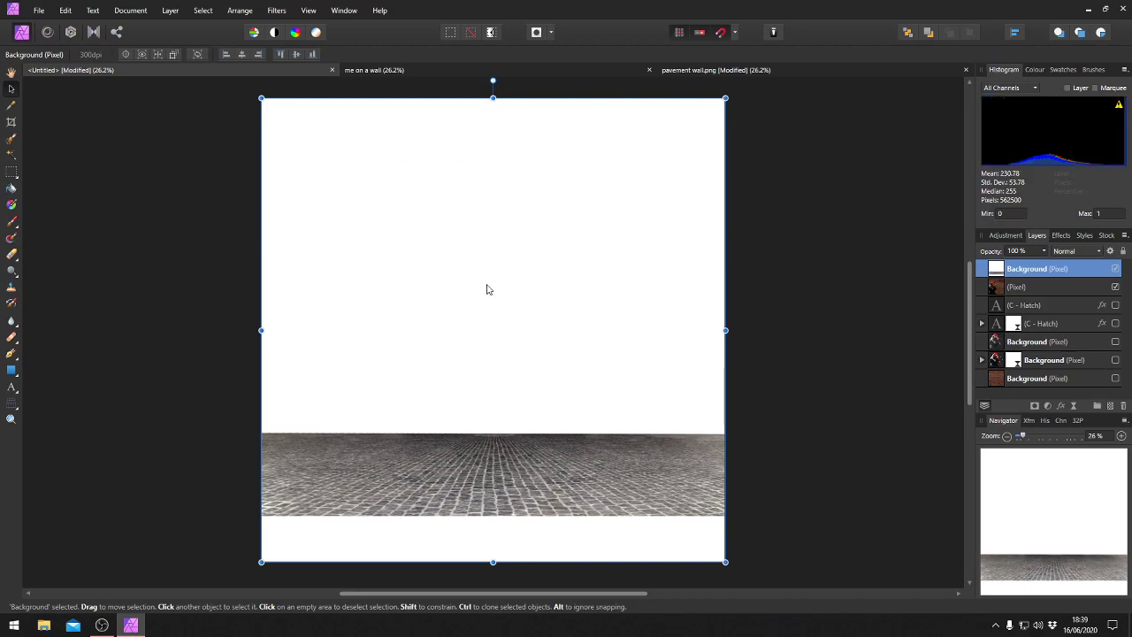
{"action": "left_click_drag", "start_coordinate": [465, 406], "coordinate": [459, 456]}
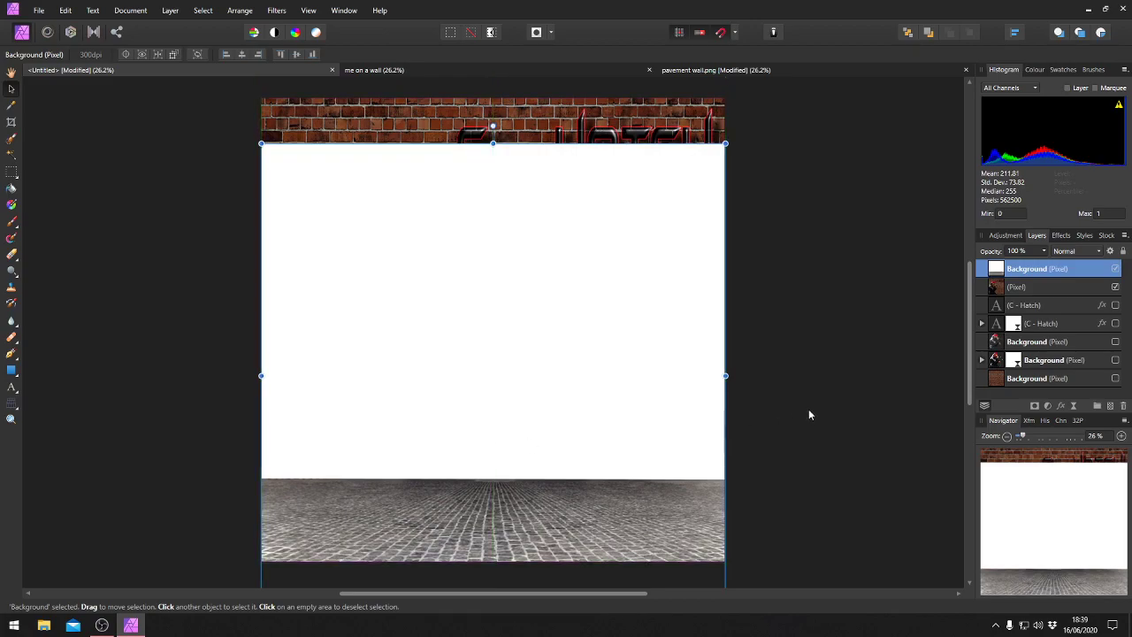
Squash the pavement layer slightly by lowering its upper edge, then deselect it
{"action": "left_click_drag", "start_coordinate": [492, 143], "coordinate": [493, 167]}
{"action": "left_click", "coordinate": [173, 247]}
{"action": "left_click", "coordinate": [11, 172]}
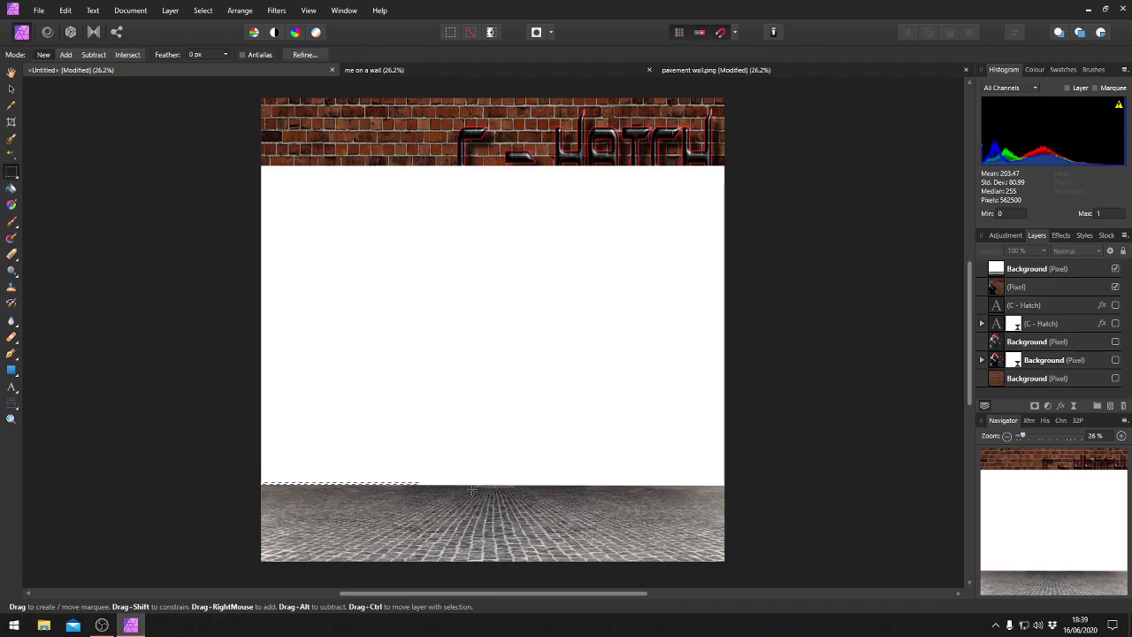
{"action": "left_click_drag", "start_coordinate": [770, 431], "coordinate": [786, 166]}
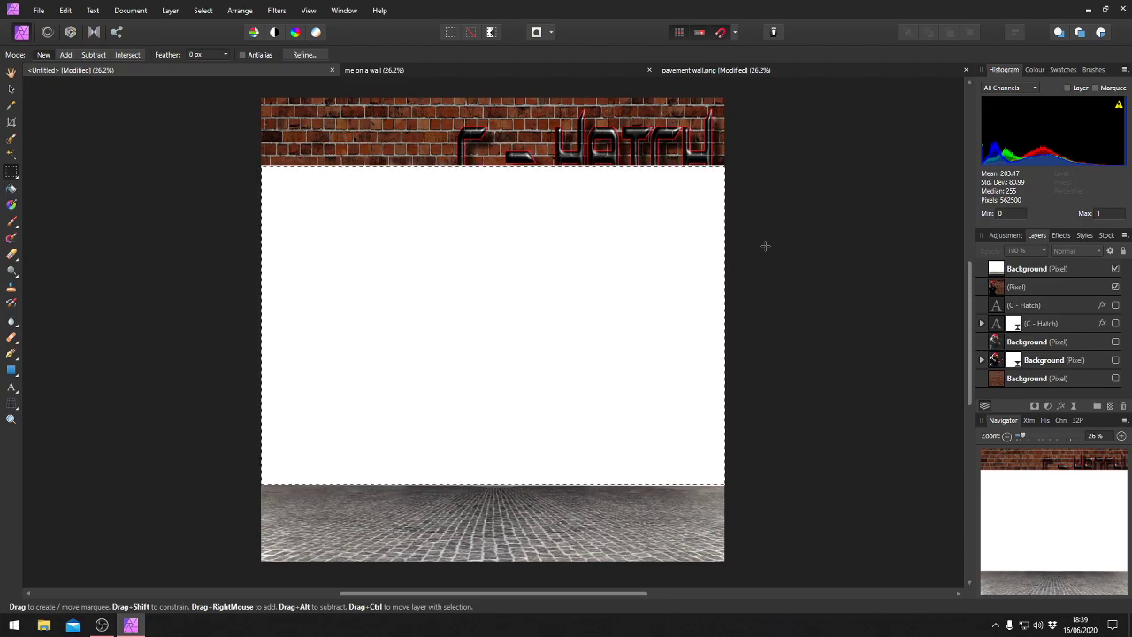
{"action": "left_click", "coordinate": [65, 10]}
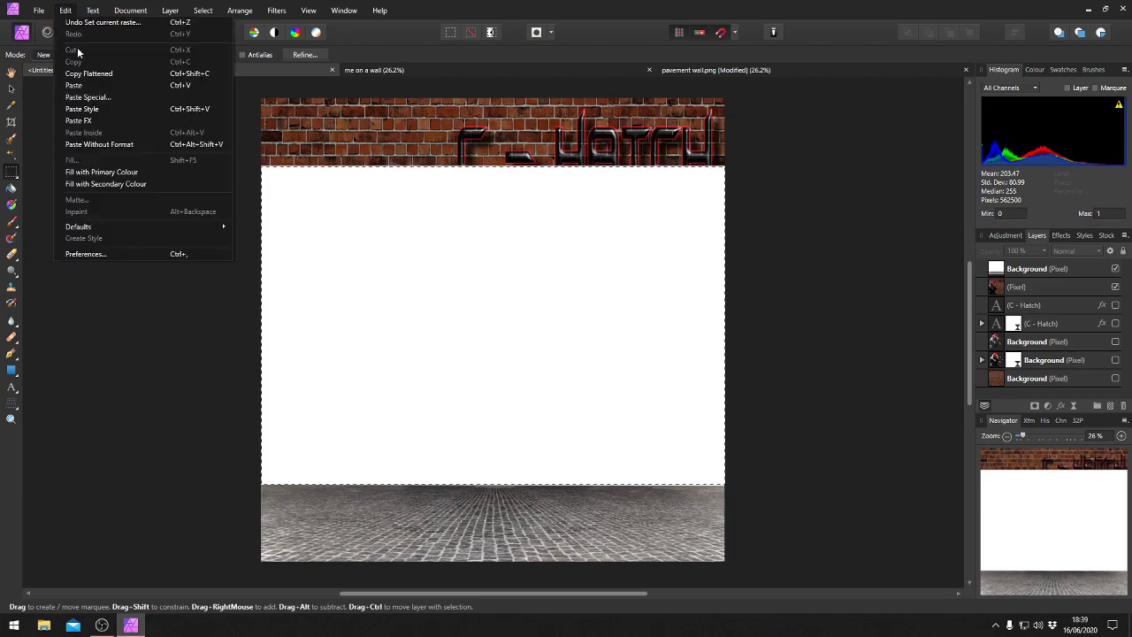
{"action": "left_click", "coordinate": [316, 271]}
{"action": "left_click_drag", "start_coordinate": [424, 303], "coordinate": [286, 235]}
{"action": "left_click_drag", "start_coordinate": [369, 264], "coordinate": [468, 298]}
{"action": "left_click", "coordinate": [61, 10]}
{"action": "left_click", "coordinate": [62, 11]}
{"action": "left_click", "coordinate": [62, 11]}
{"action": "left_click", "coordinate": [104, 22]}
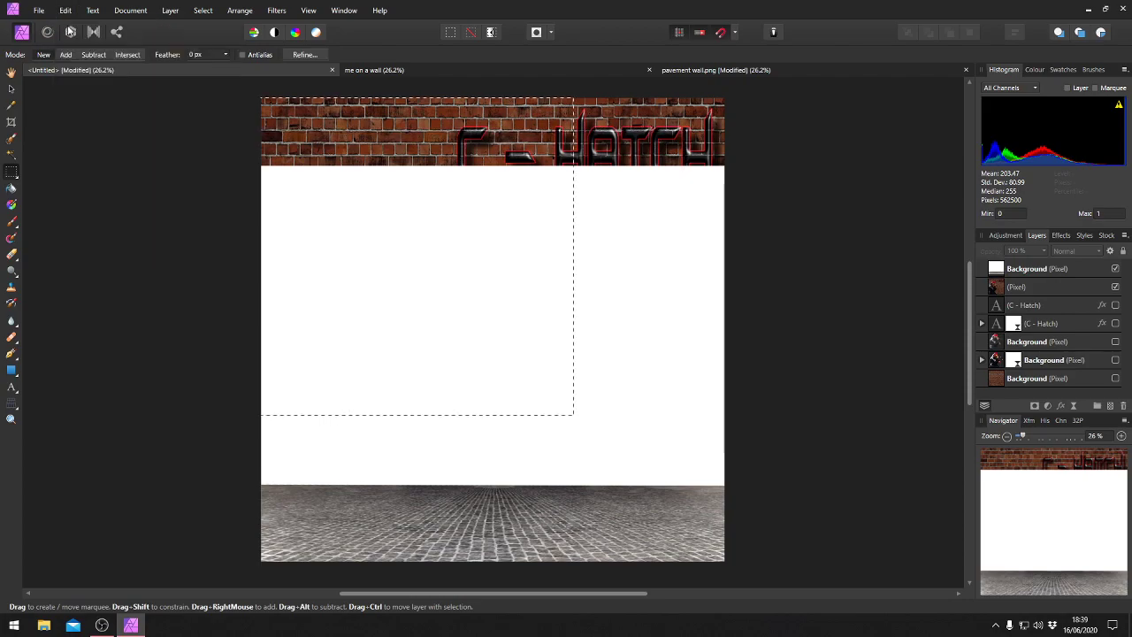
{"action": "left_click", "coordinate": [62, 10]}
{"action": "left_click", "coordinate": [104, 35]}
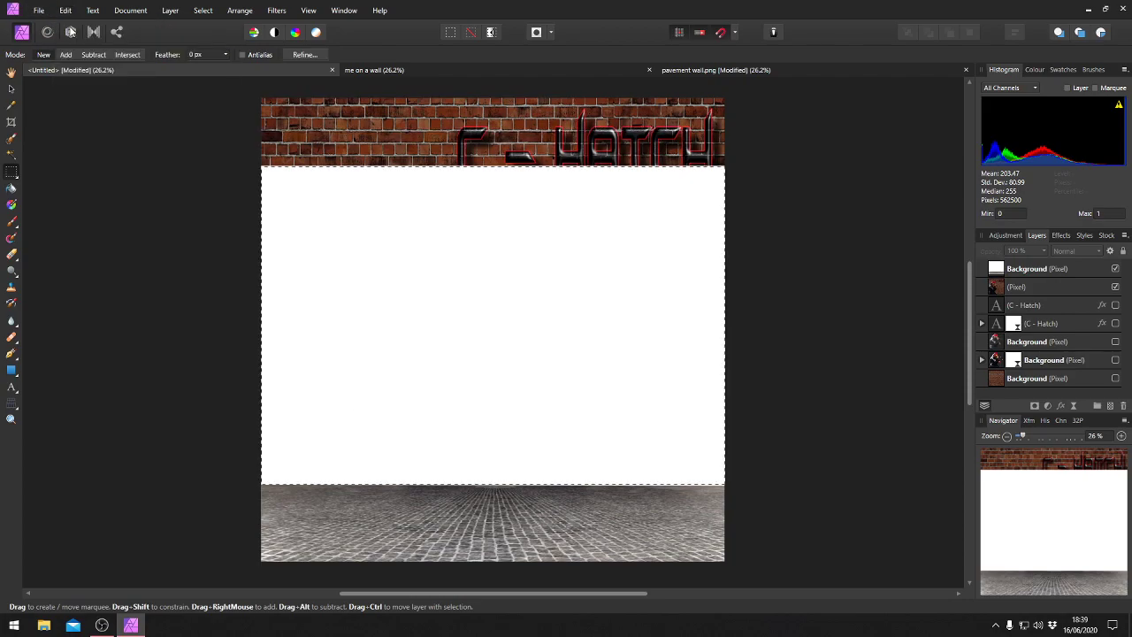
{"action": "left_click", "coordinate": [62, 11]}
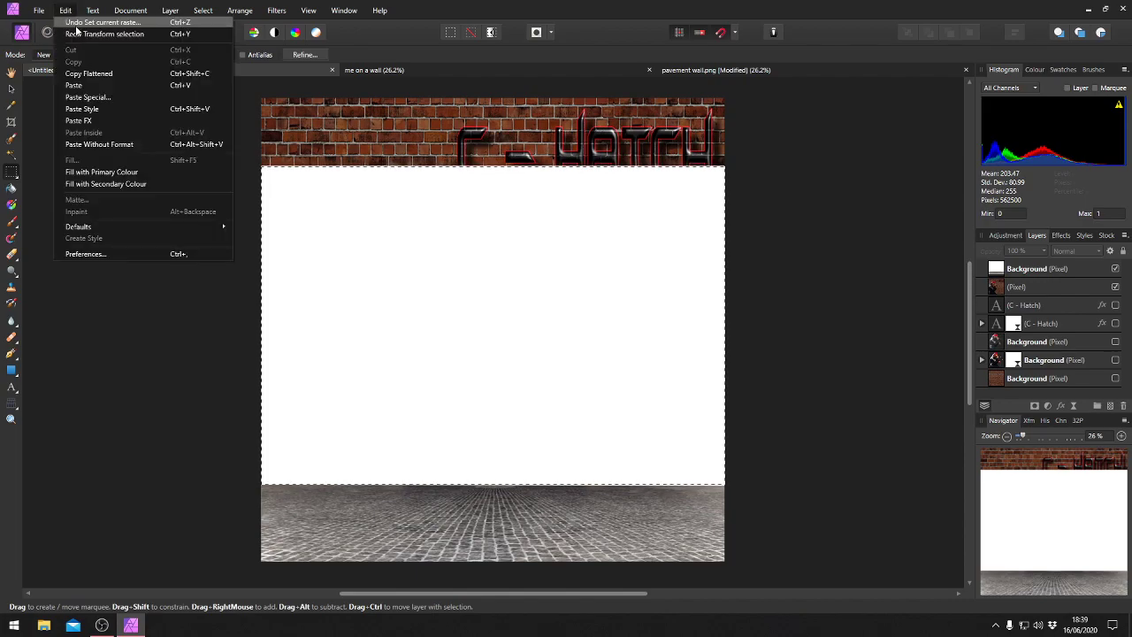
{"action": "left_click", "coordinate": [89, 23]}
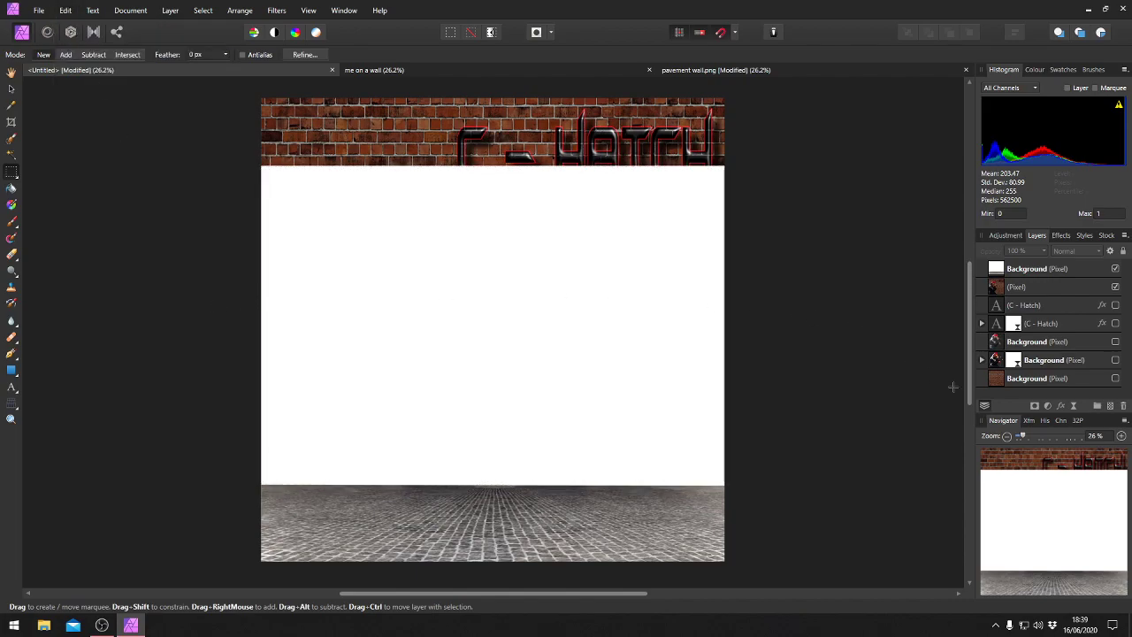
Move the merged wall layer above the pavement's Background layer so that the wall covers it
{"action": "left_click", "coordinate": [1035, 289]}
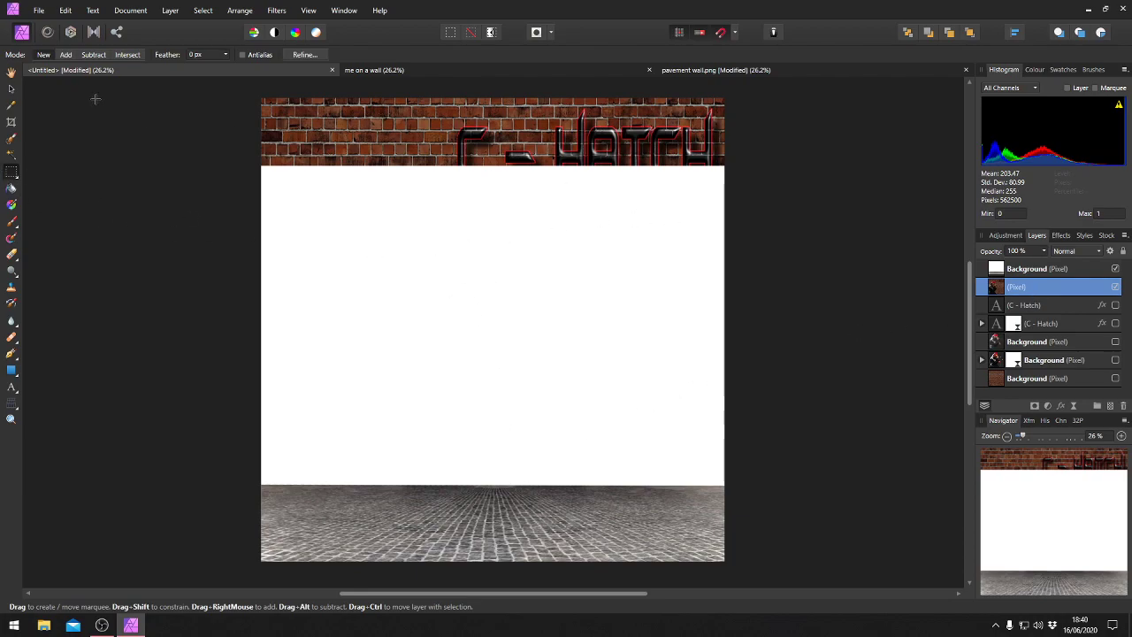
{"action": "left_click", "coordinate": [10, 90]}
{"action": "left_click_drag", "start_coordinate": [1004, 280], "coordinate": [1003, 266]}
{"action": "left_click", "coordinate": [855, 312]}
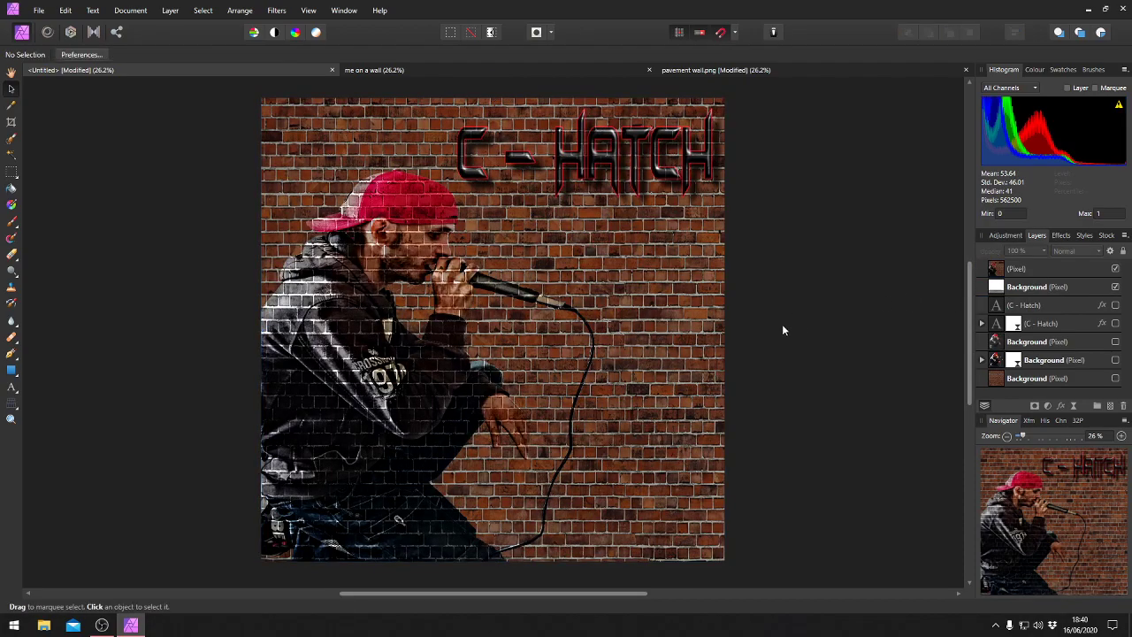
{"action": "left_click", "coordinate": [10, 404]}
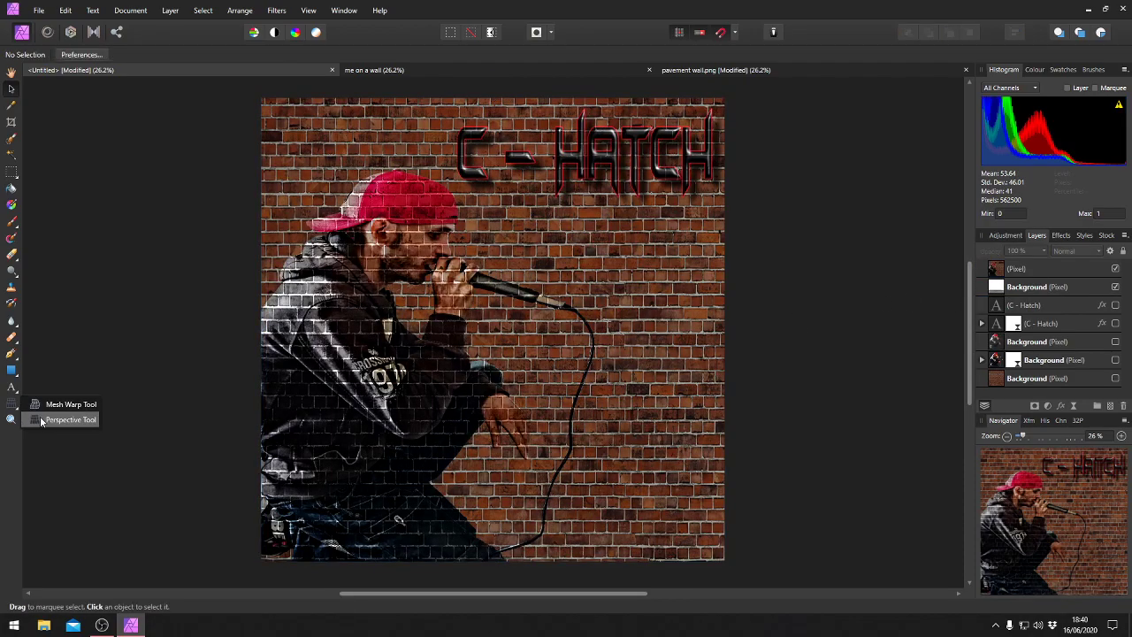
{"action": "left_click", "coordinate": [40, 416]}
{"action": "left_click_drag", "start_coordinate": [726, 562], "coordinate": [728, 517]}
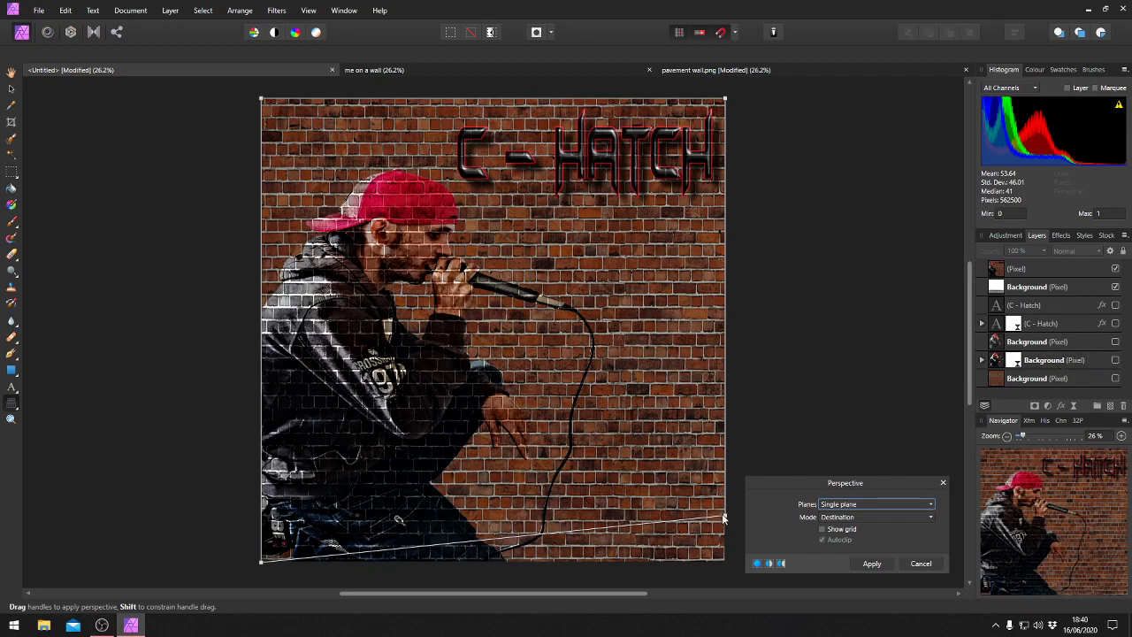
{"action": "left_click", "coordinate": [916, 564]}
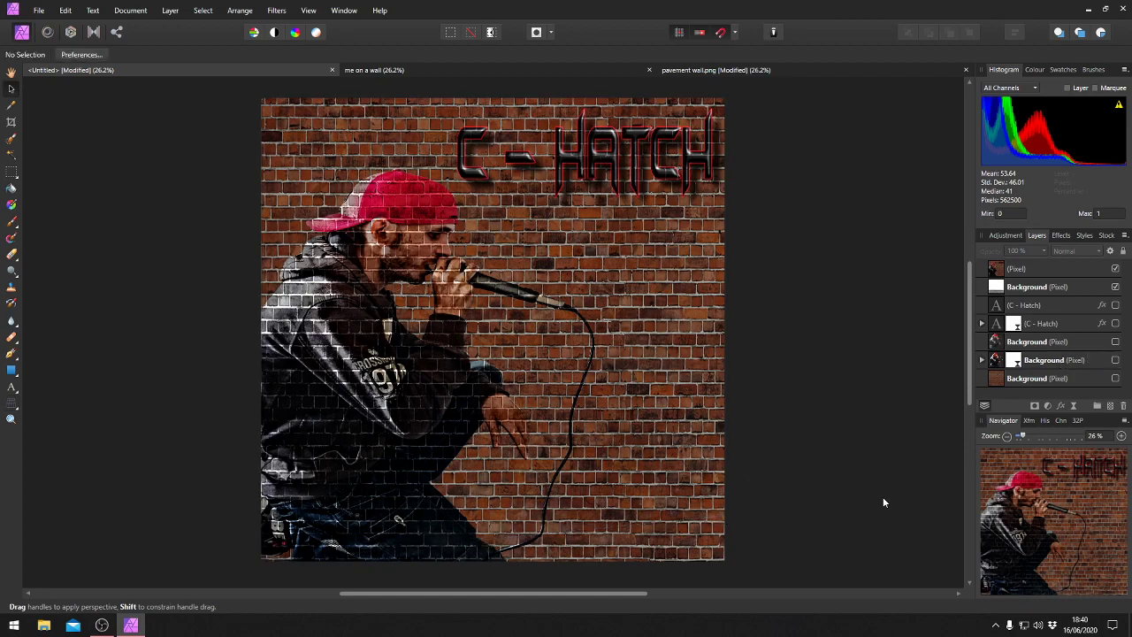
Distort the merged wall layer with the Perspective tool so it recedes to the right, pulling both right corners strongly and both left corners slightly inward
{"action": "left_click", "coordinate": [1044, 274]}
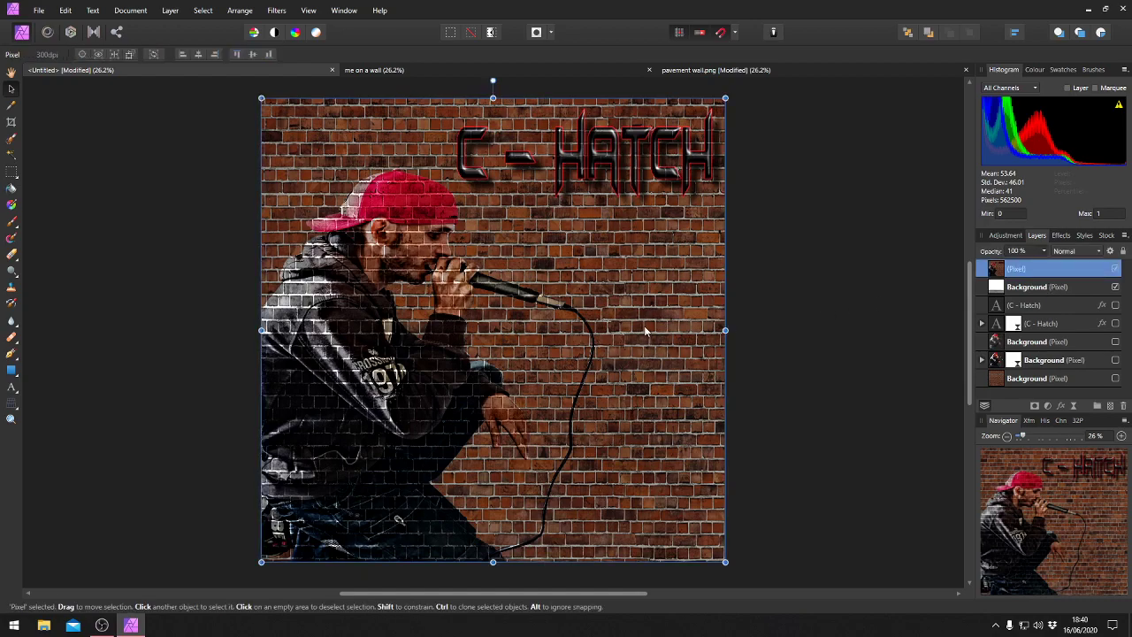
{"action": "left_click", "coordinate": [17, 400]}
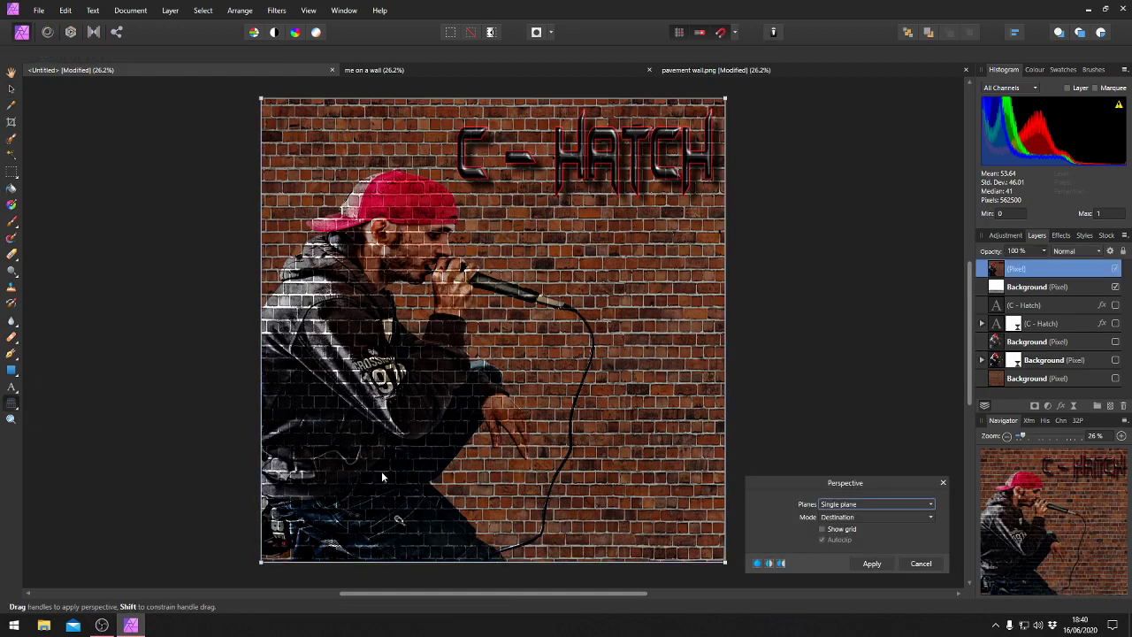
{"action": "left_click_drag", "start_coordinate": [725, 563], "coordinate": [724, 491]}
{"action": "left_click_drag", "start_coordinate": [726, 99], "coordinate": [726, 156]}
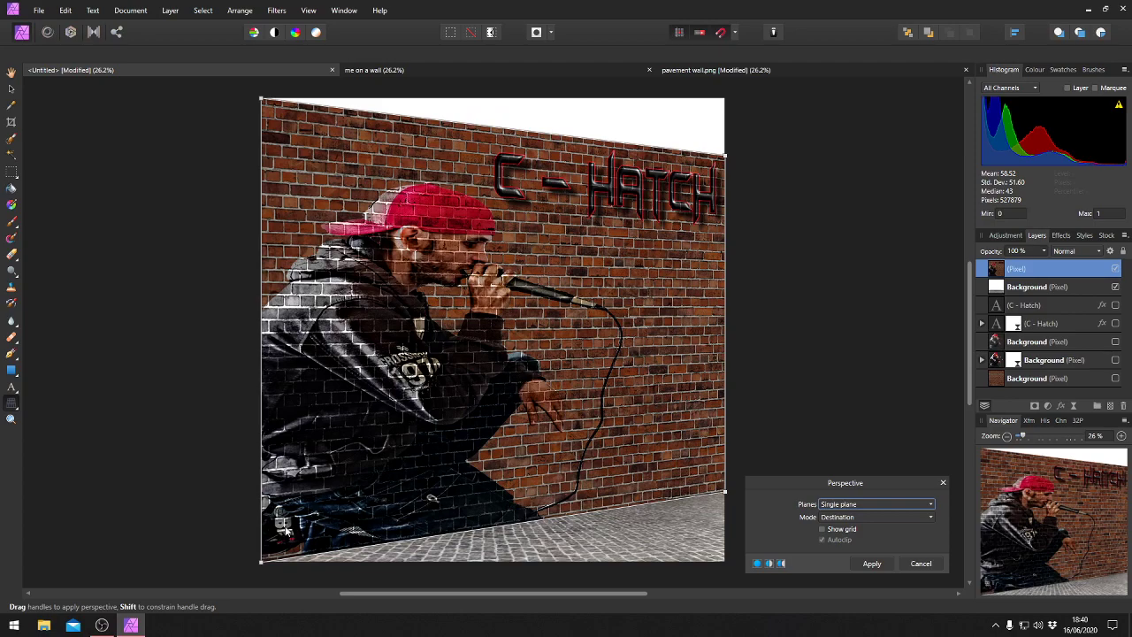
{"action": "left_click_drag", "start_coordinate": [259, 560], "coordinate": [261, 541]}
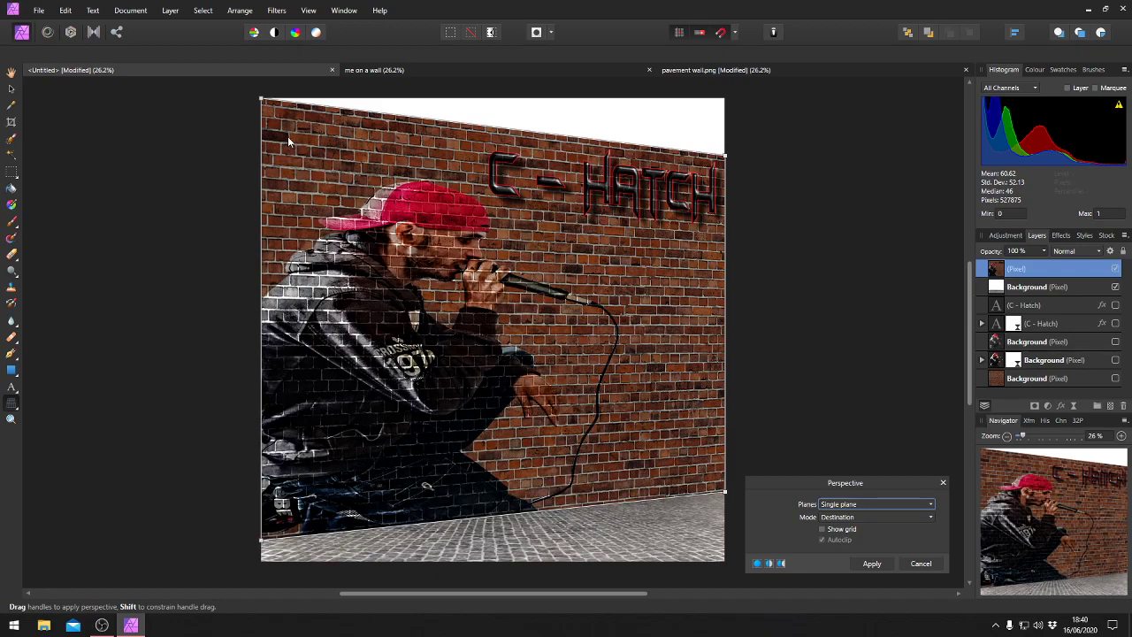
{"action": "left_click_drag", "start_coordinate": [262, 100], "coordinate": [262, 110]}
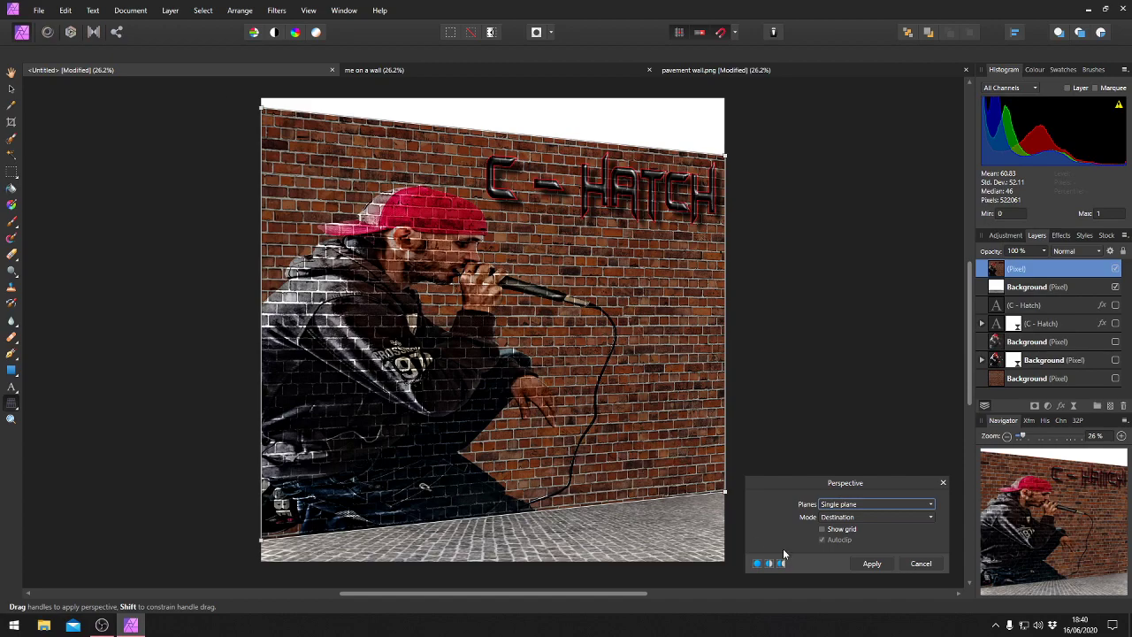
{"action": "left_click", "coordinate": [871, 563]}
{"action": "left_click", "coordinate": [778, 431]}
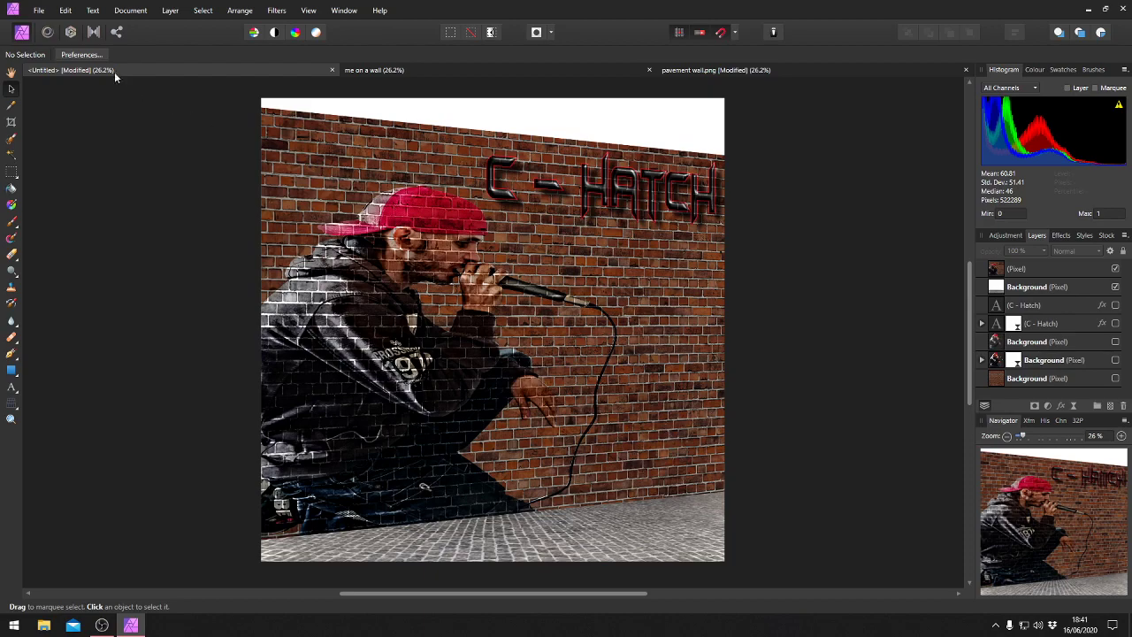
Open the sky image "pexels-photo-912110" and cut its Background layer
{"action": "left_click", "coordinate": [40, 10]}
{"action": "left_click", "coordinate": [47, 131]}
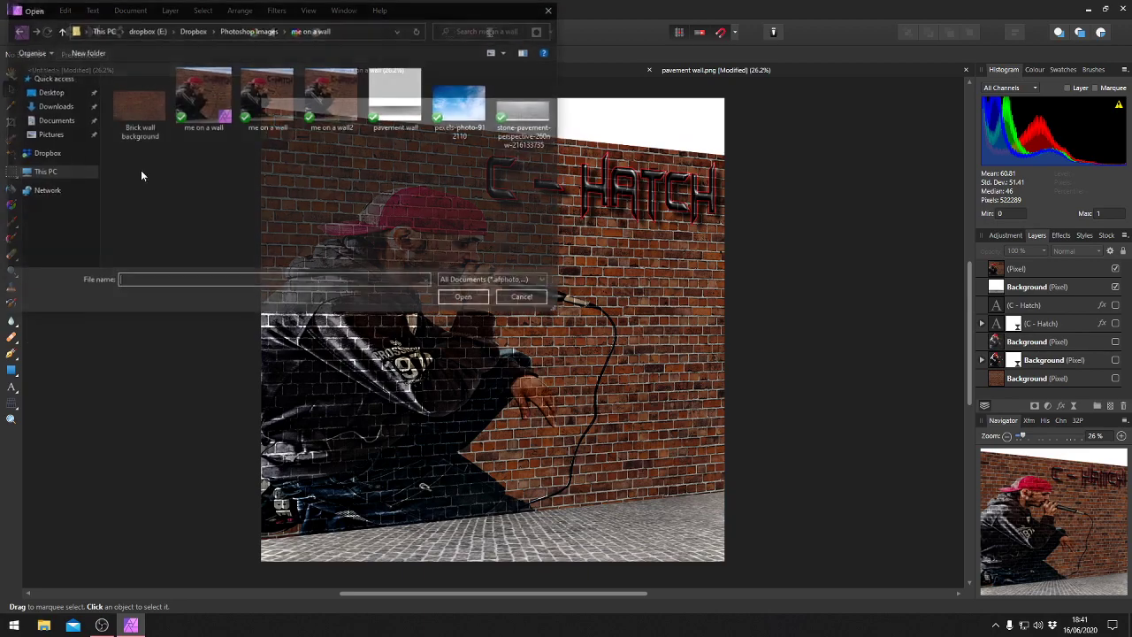
{"action": "left_click", "coordinate": [462, 101]}
{"action": "left_click", "coordinate": [465, 298]}
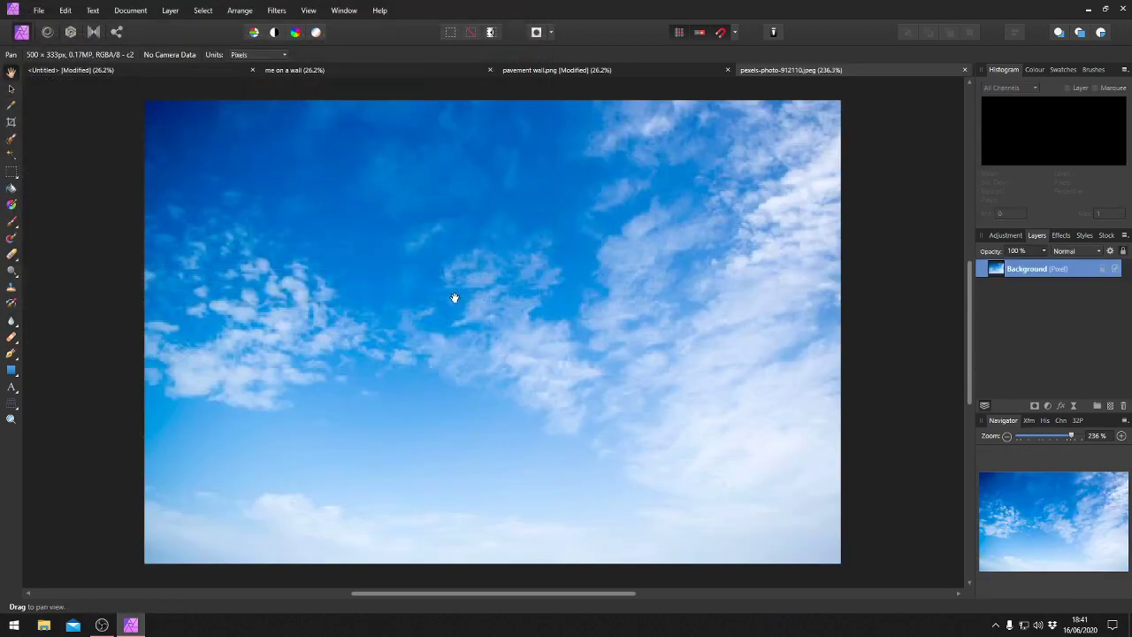
{"action": "left_click", "coordinate": [11, 88]}
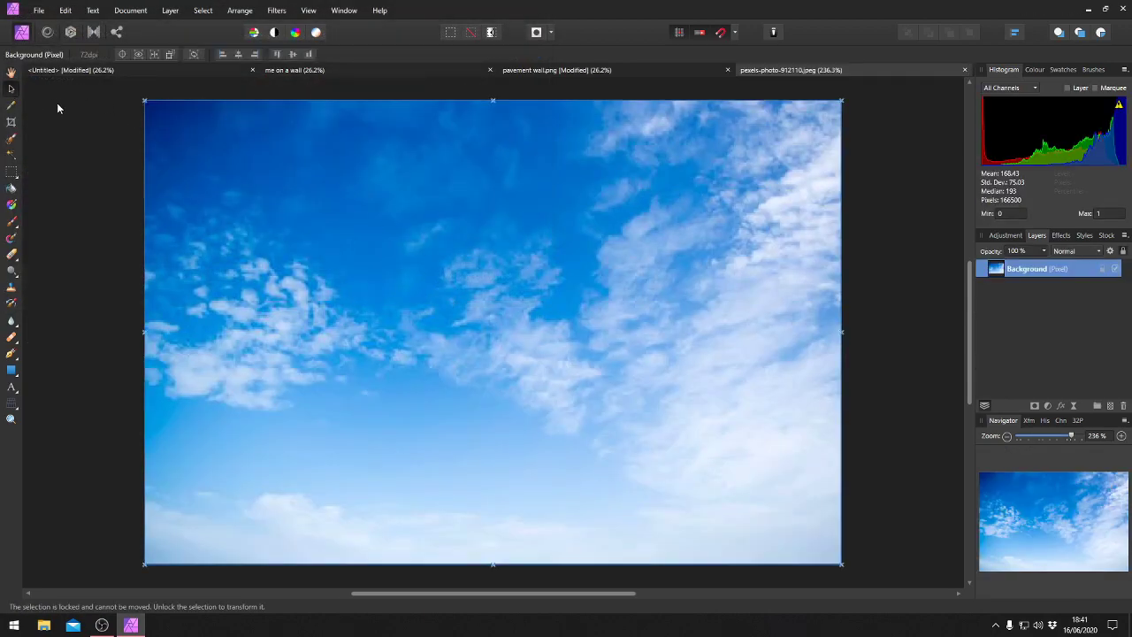
{"action": "right_click", "coordinate": [222, 159]}
{"action": "left_click", "coordinate": [226, 164]}
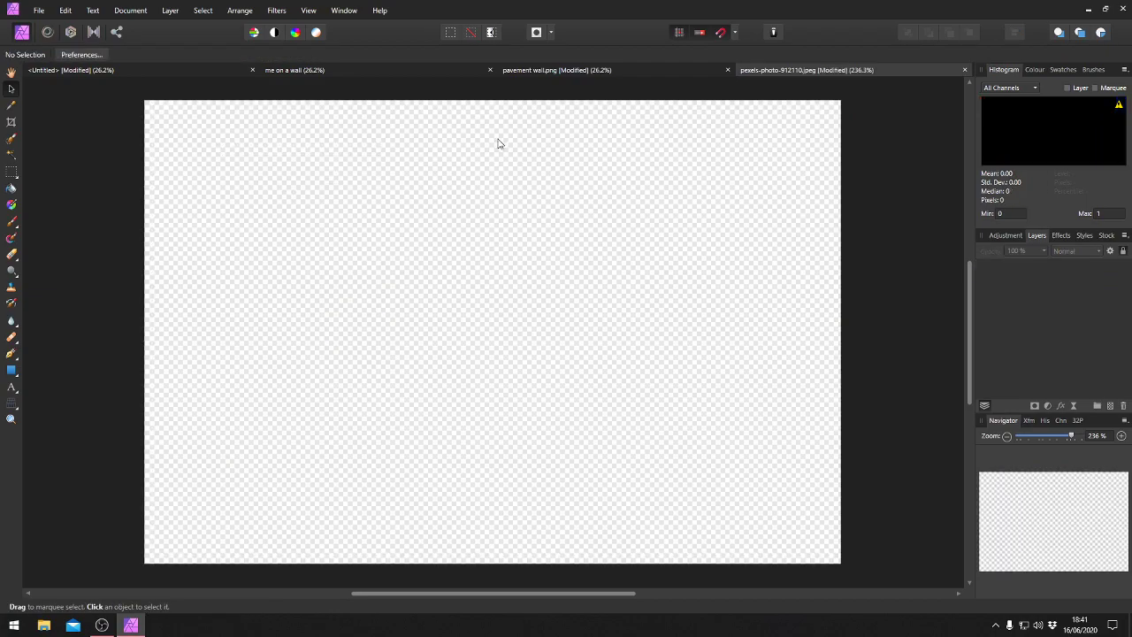
Close the pavement wall and pexels-photo-912110 documents without saving their changes
{"action": "left_click", "coordinate": [576, 76]}
{"action": "left_click", "coordinate": [428, 68]}
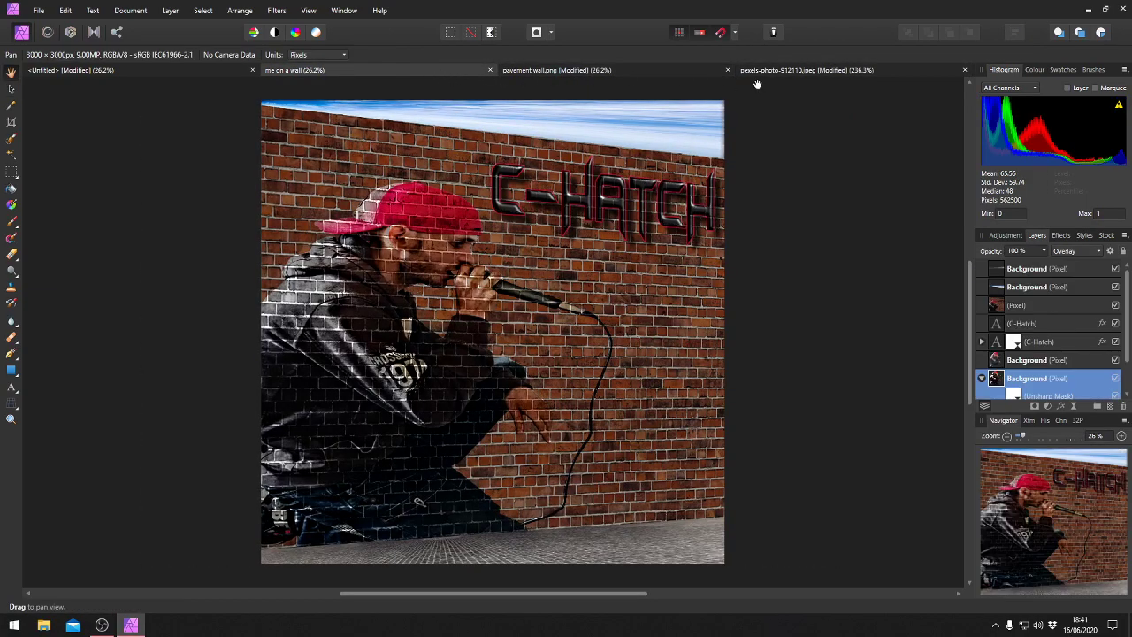
{"action": "left_click", "coordinate": [728, 69]}
{"action": "left_click", "coordinate": [575, 318]}
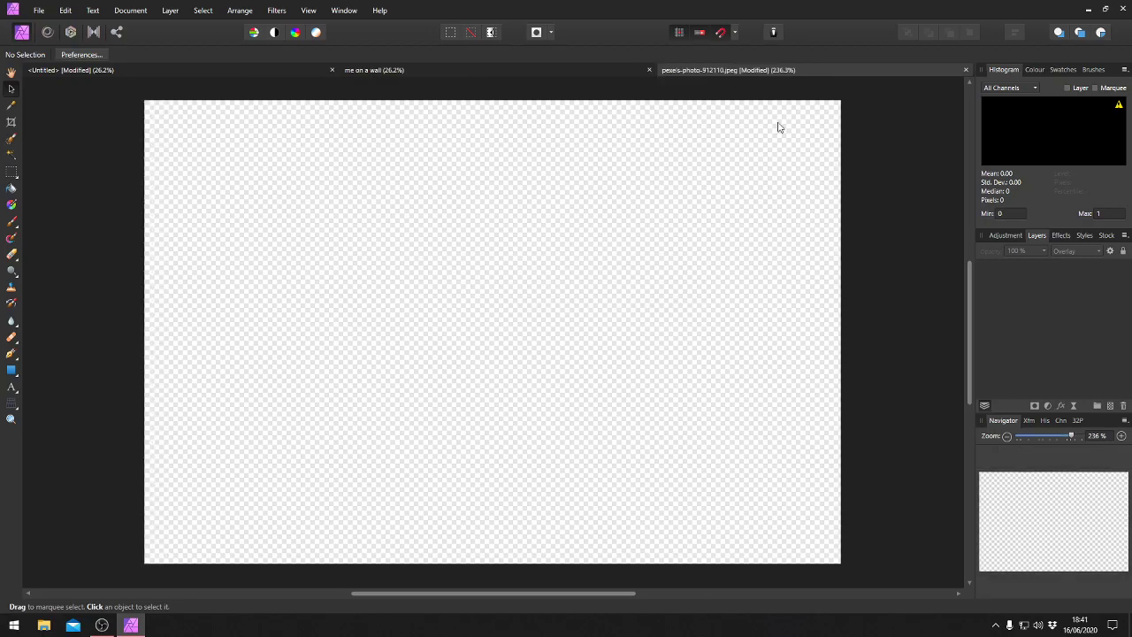
{"action": "left_click", "coordinate": [965, 70]}
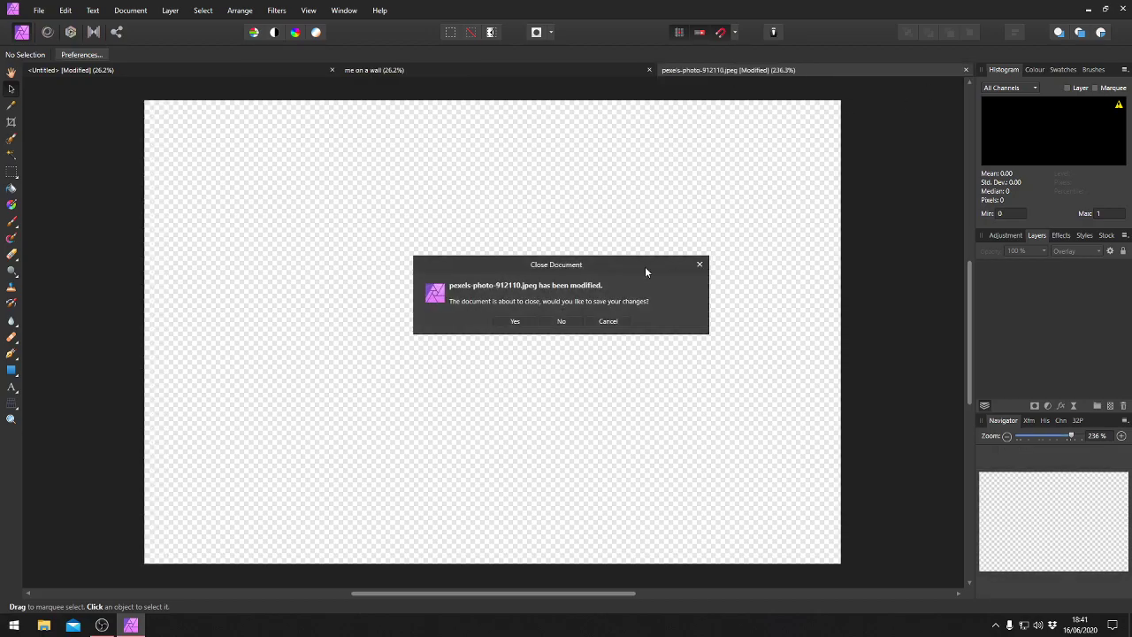
{"action": "left_click", "coordinate": [562, 321]}
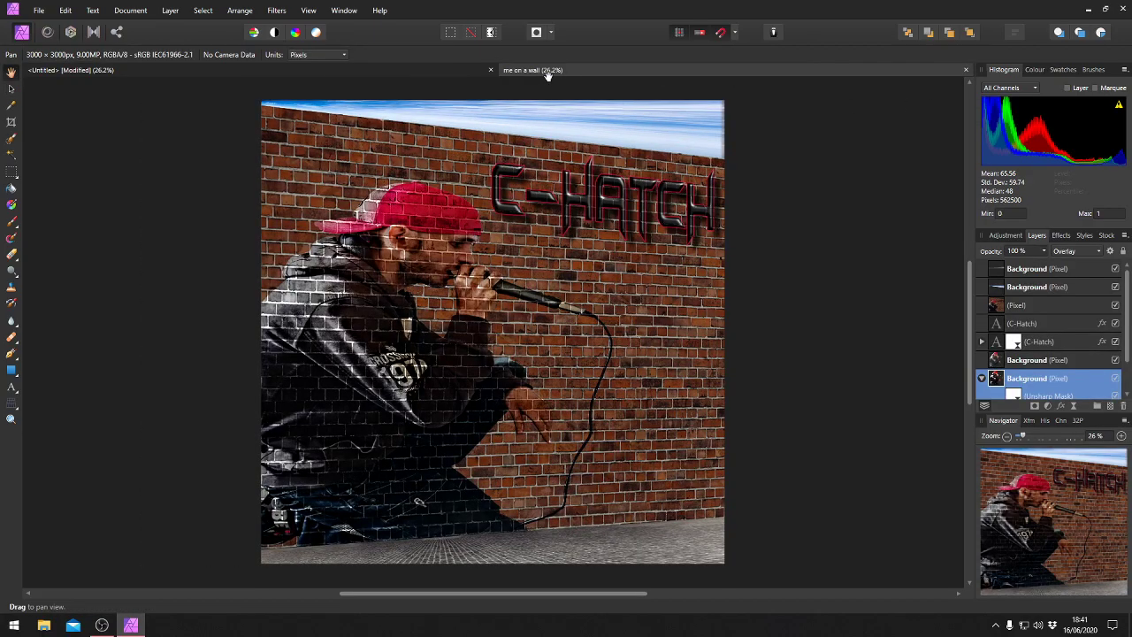
Paste the sky into the untitled composite and stretch it across the canvas's full width, tall enough to cover the white area above the wall
{"action": "left_click", "coordinate": [418, 71]}
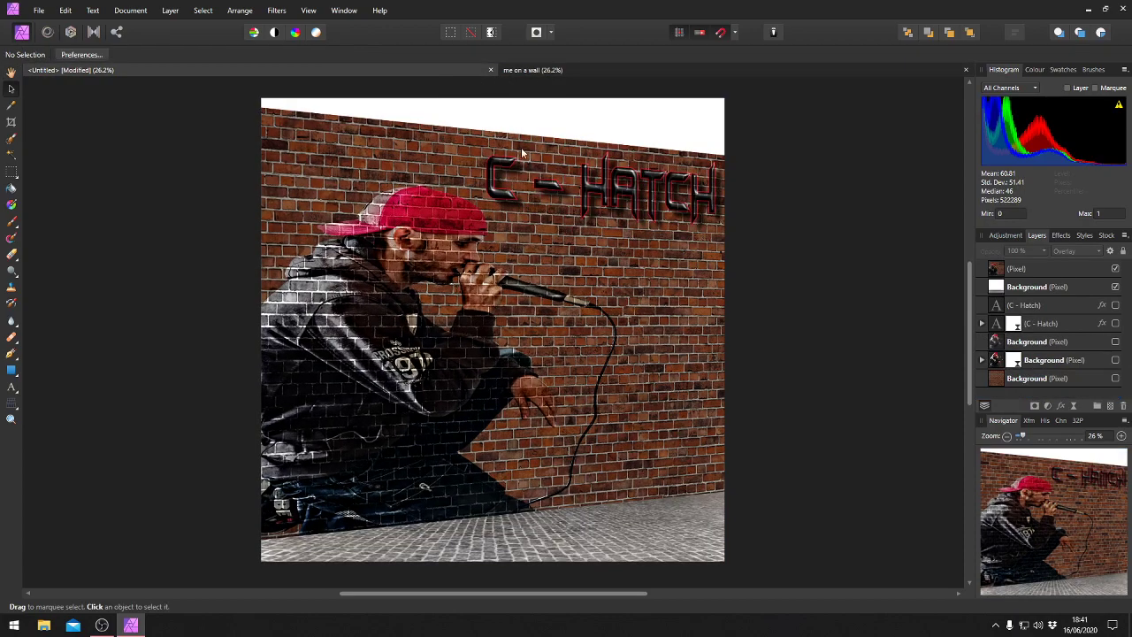
{"action": "right_click", "coordinate": [389, 121]}
{"action": "left_click", "coordinate": [416, 147]}
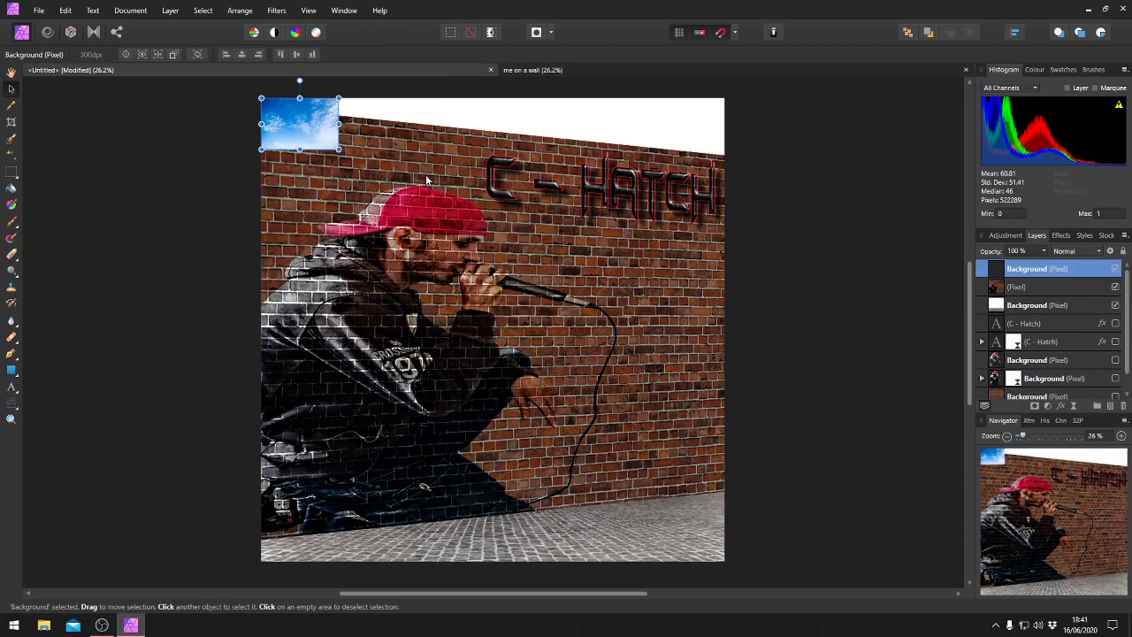
{"action": "left_click_drag", "start_coordinate": [340, 125], "coordinate": [725, 148]}
{"action": "left_click_drag", "start_coordinate": [492, 148], "coordinate": [495, 165]}
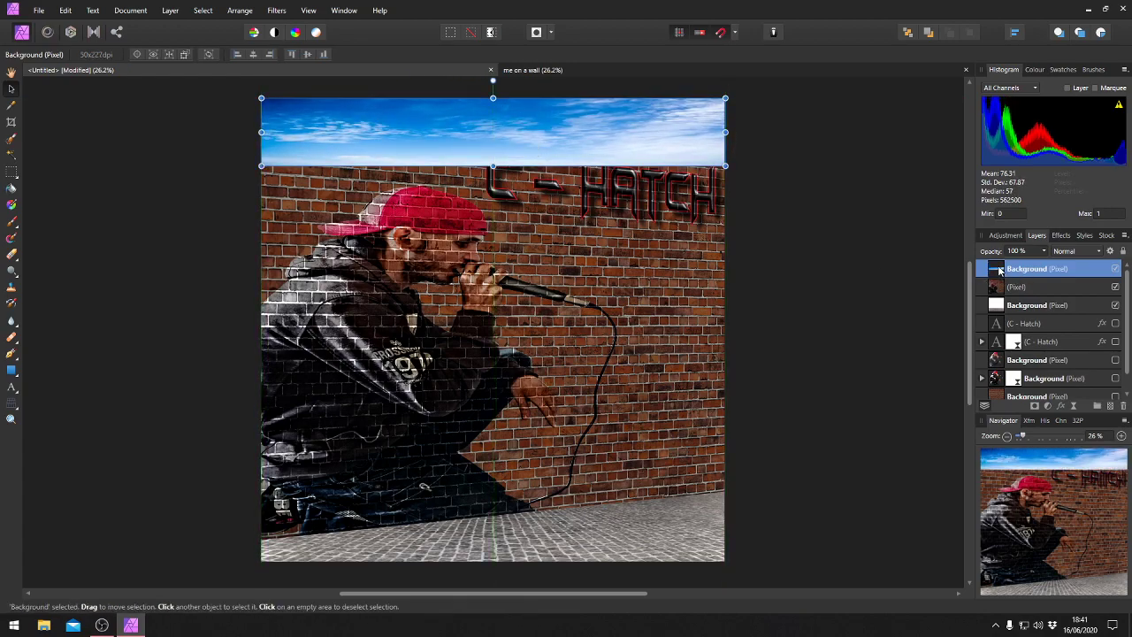
Move the sky layer directly beneath the merged wall layer
{"action": "left_click_drag", "start_coordinate": [999, 273], "coordinate": [999, 292]}
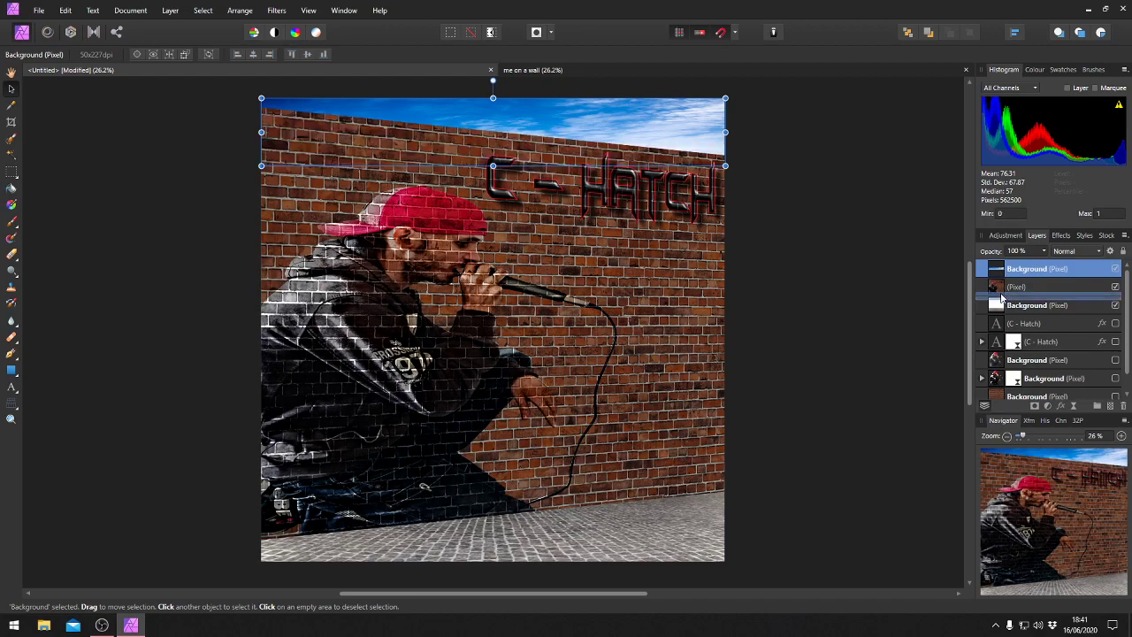
{"action": "left_click", "coordinate": [855, 221]}
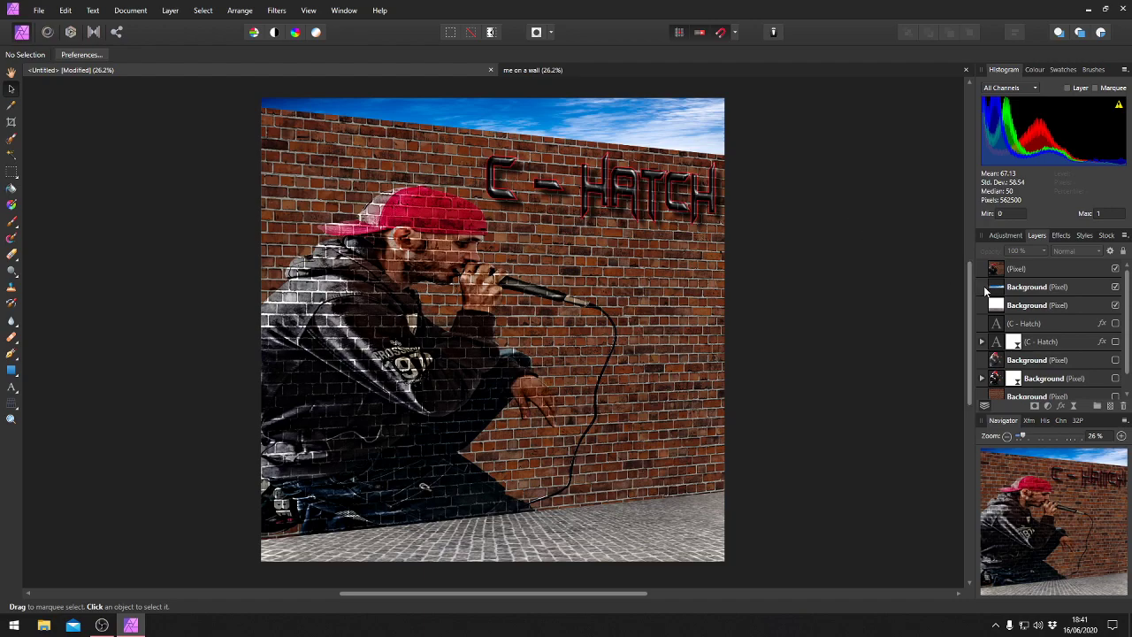
Bring the sky layer above the merged wall layer and slant its lower edge along the wall's top with the Perspective tool
{"action": "left_click", "coordinate": [1025, 287]}
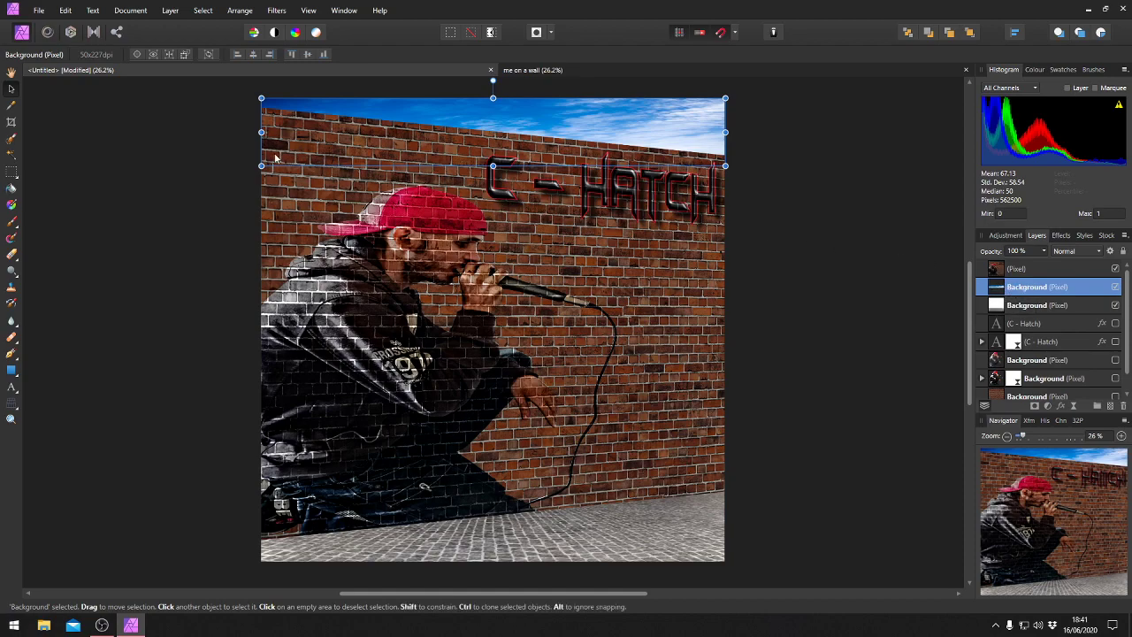
{"action": "left_click", "coordinate": [12, 405]}
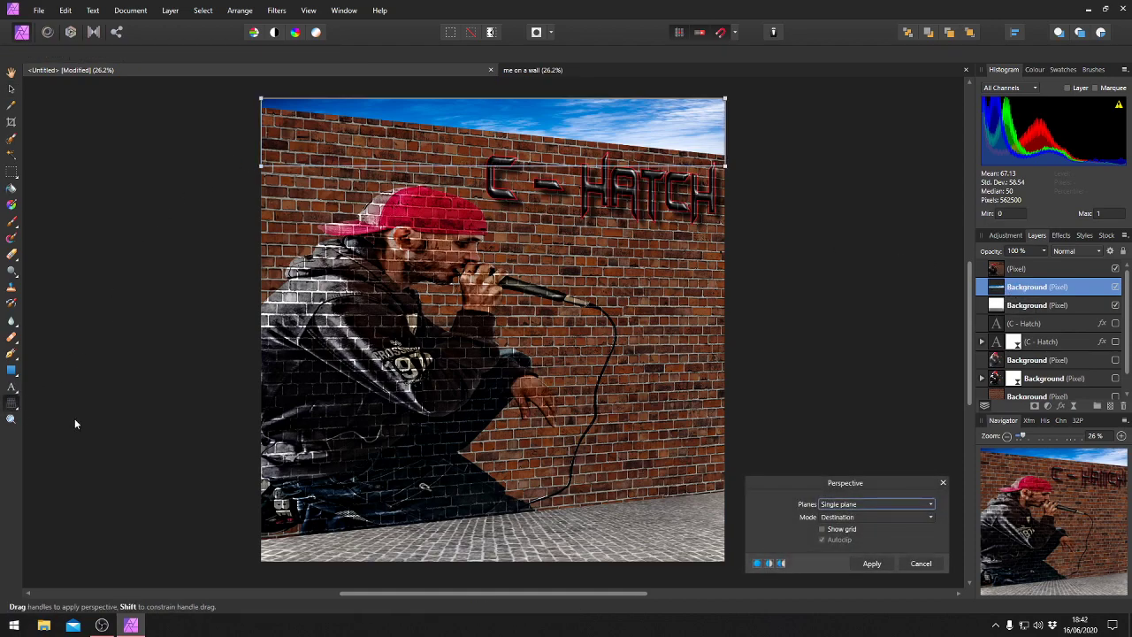
{"action": "left_click_drag", "start_coordinate": [258, 168], "coordinate": [262, 117]}
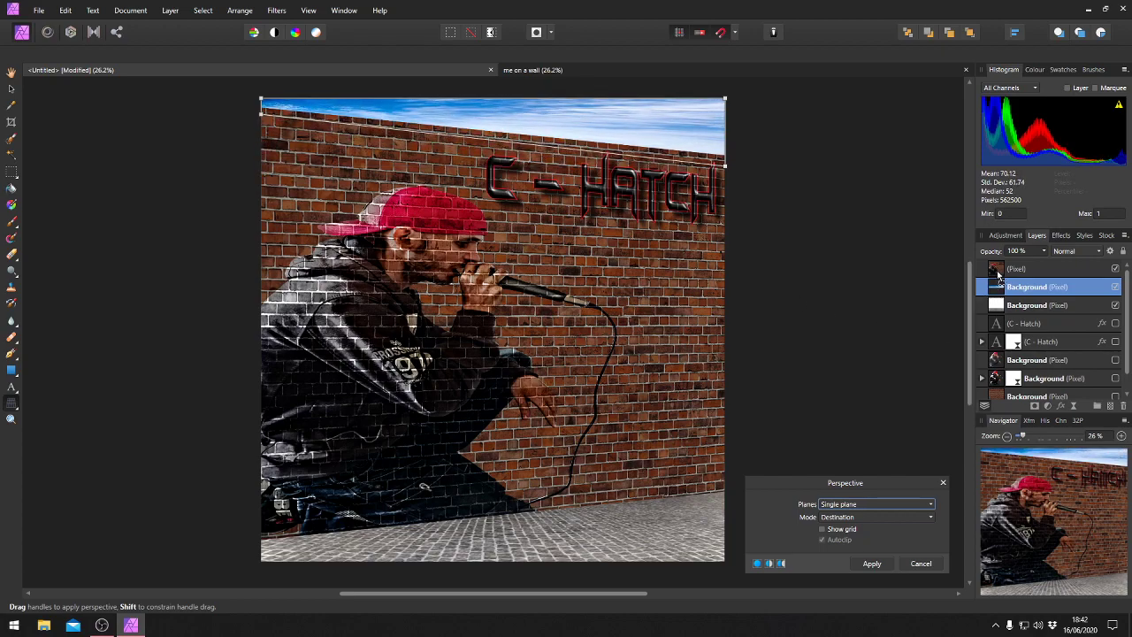
{"action": "left_click_drag", "start_coordinate": [997, 276], "coordinate": [997, 264]}
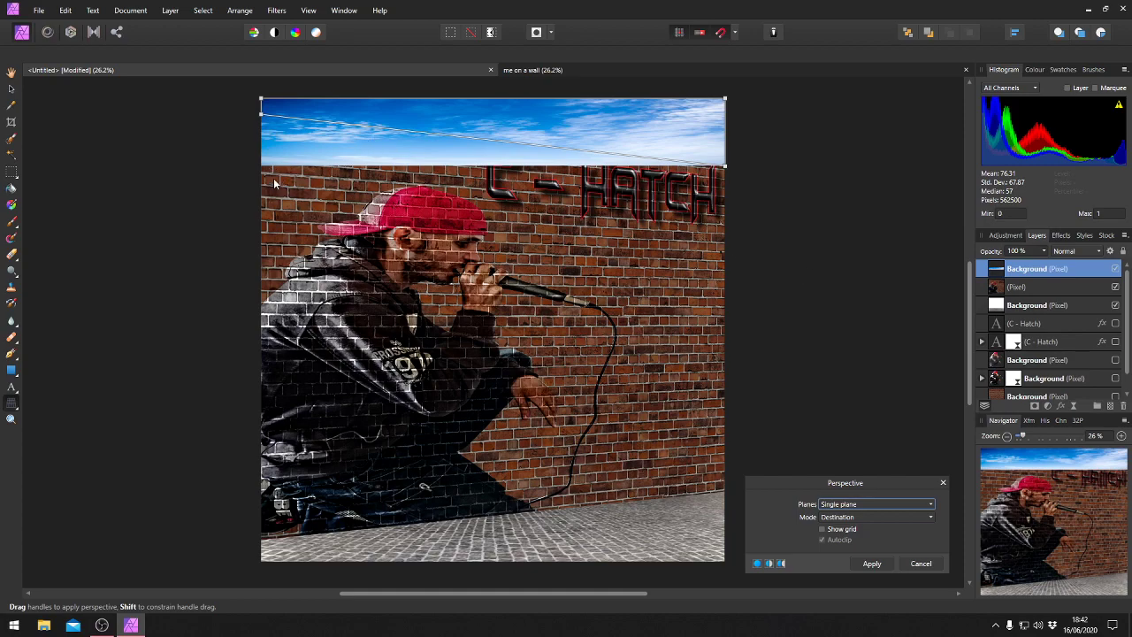
{"action": "mouse_move", "coordinate": [262, 117]}
{"action": "left_mouse_down"}
{"action": "mouse_move", "coordinate": [262, 128]}
{"action": "mouse_move", "coordinate": [262, 104]}
{"action": "mouse_move", "coordinate": [262, 115]}
{"action": "left_mouse_up"}
{"action": "left_click_drag", "start_coordinate": [725, 171], "coordinate": [725, 163]}
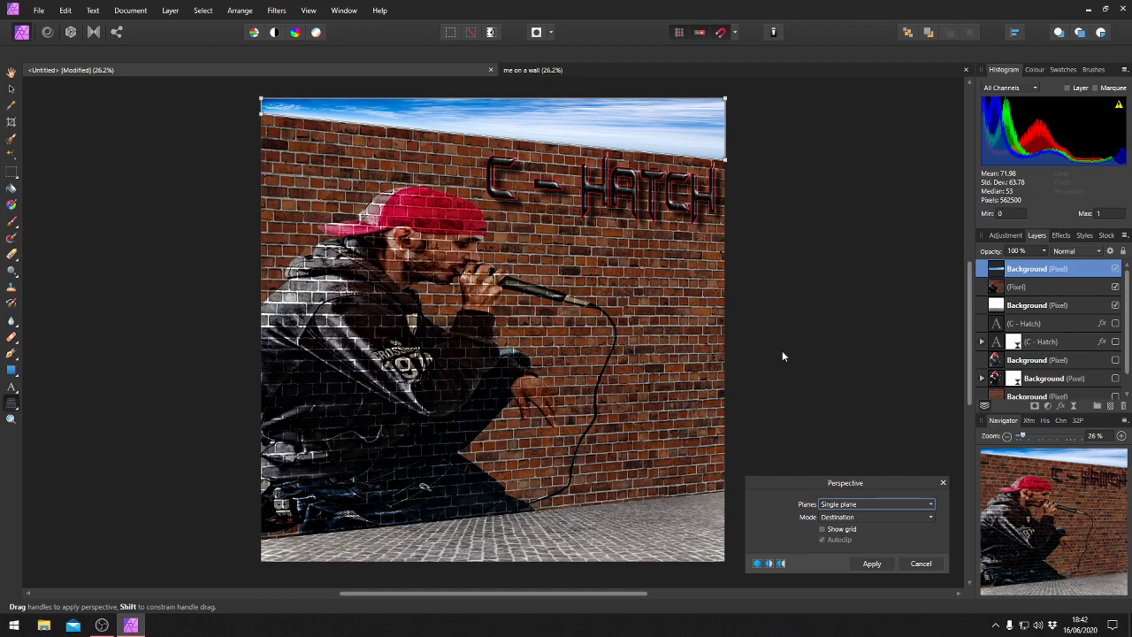
{"action": "left_click", "coordinate": [871, 563]}
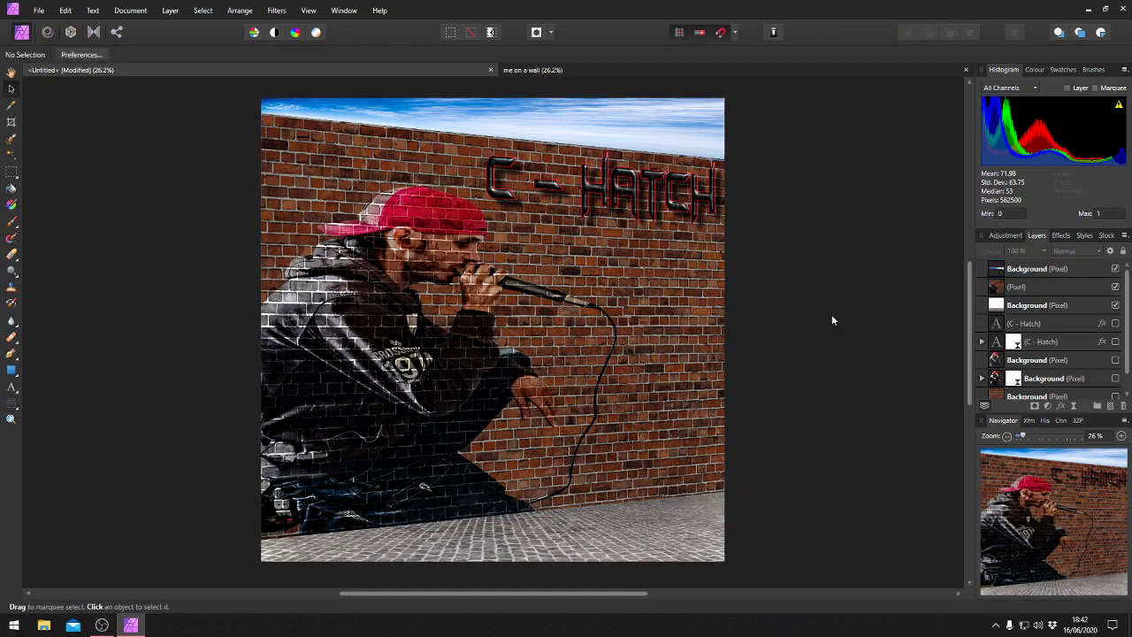